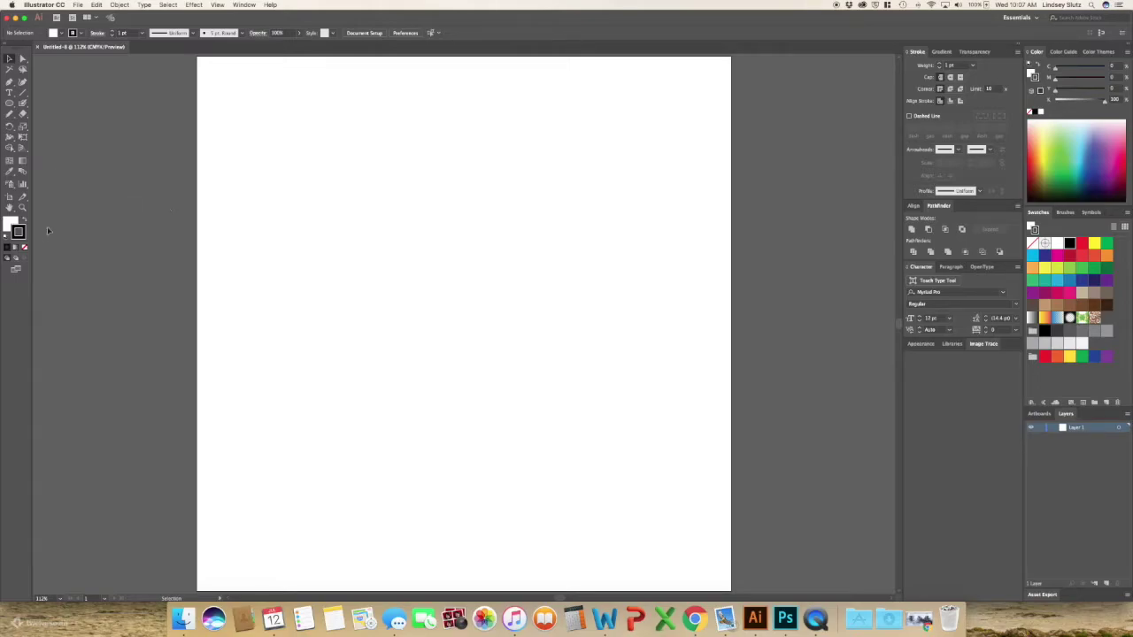
Keep the dark stroke colour from the Color Picker and set the fill to None.
double_click(20, 233)
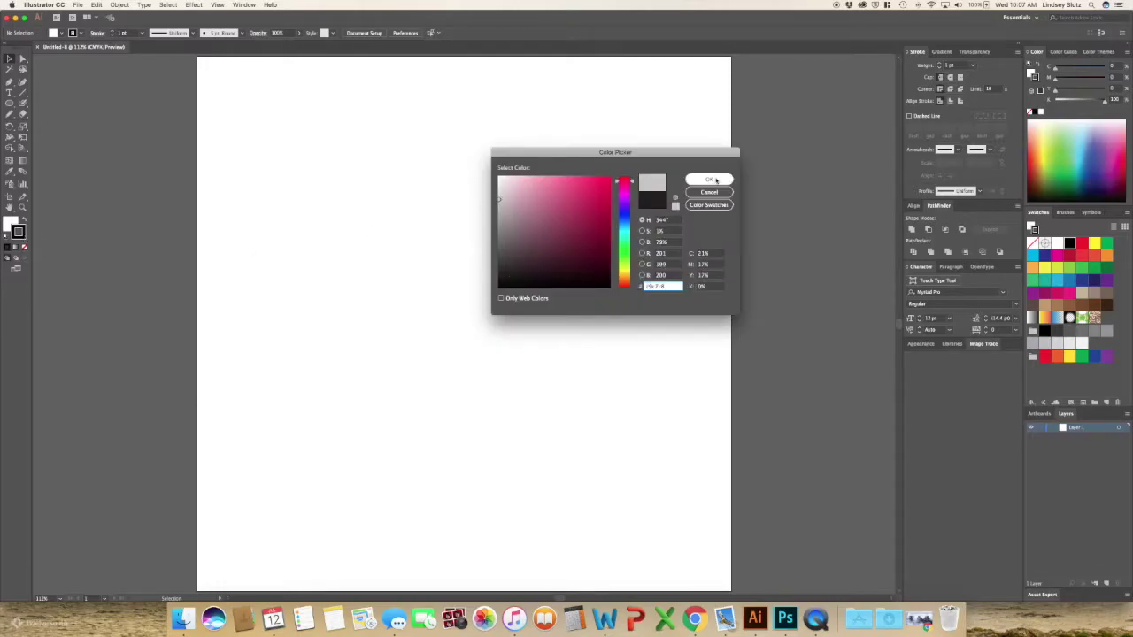
click(709, 179)
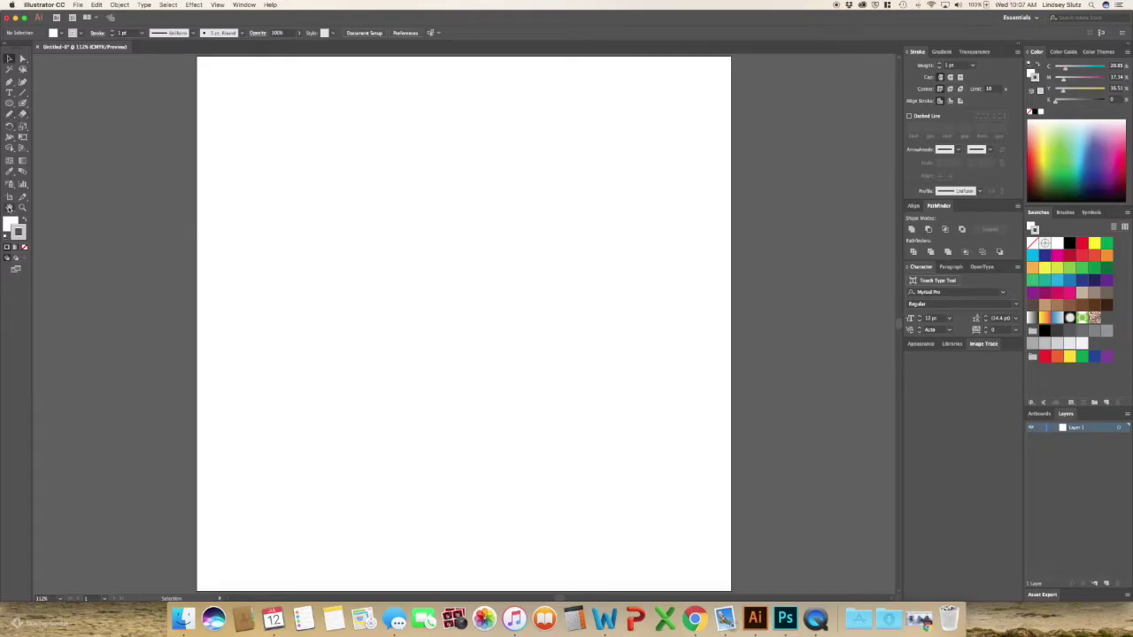
click(10, 222)
click(23, 247)
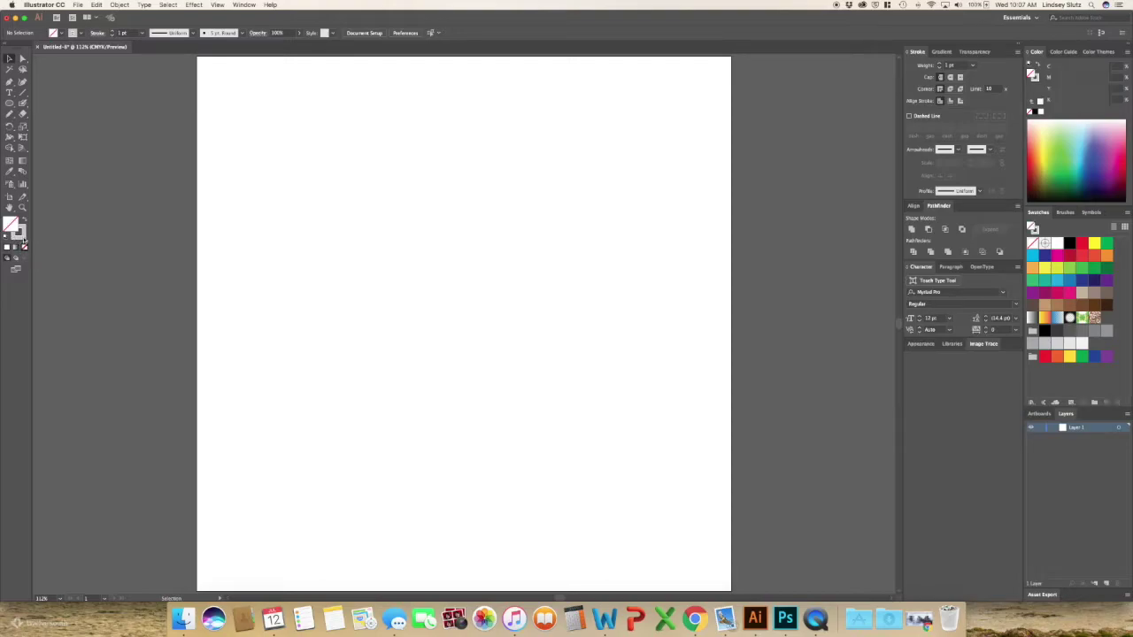
Draw a tall unfilled rectangle and save it as a Graphic symbol named New Symbol.
drag(10, 103, 98, 141)
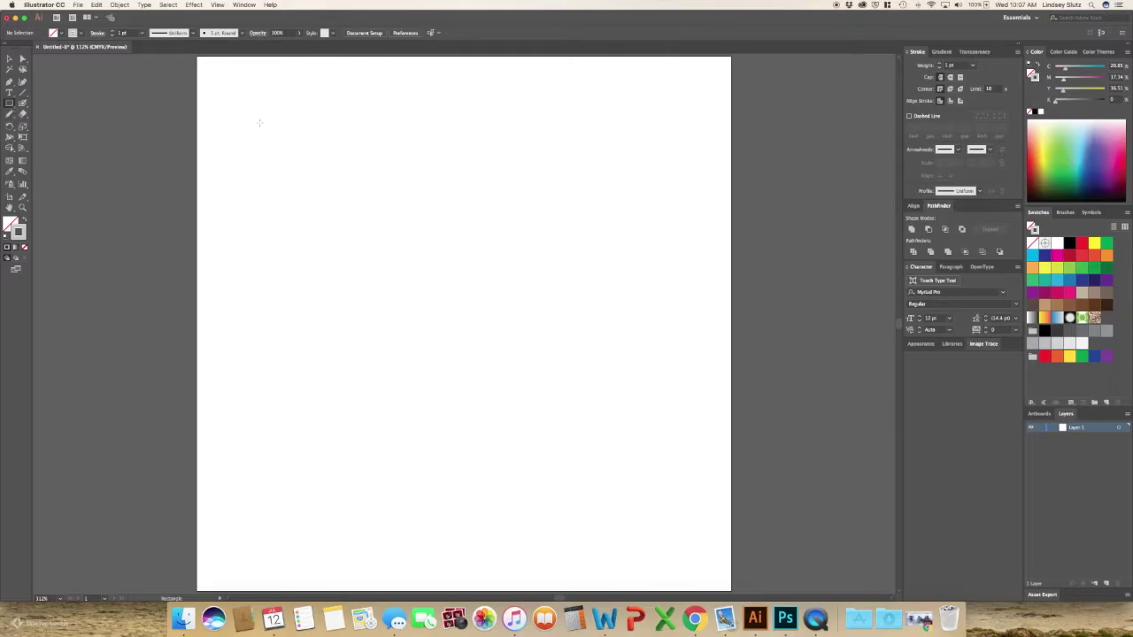
mouse_move(293, 130)
mouse_down()
mouse_move(433, 286)
mouse_move(479, 473)
mouse_up()
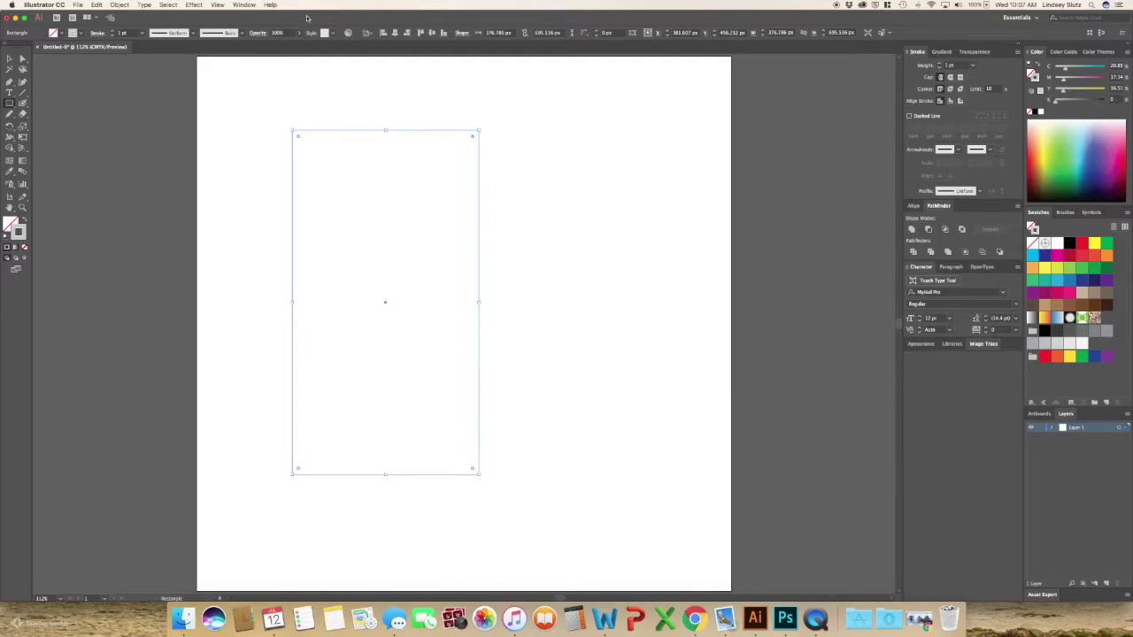
click(244, 6)
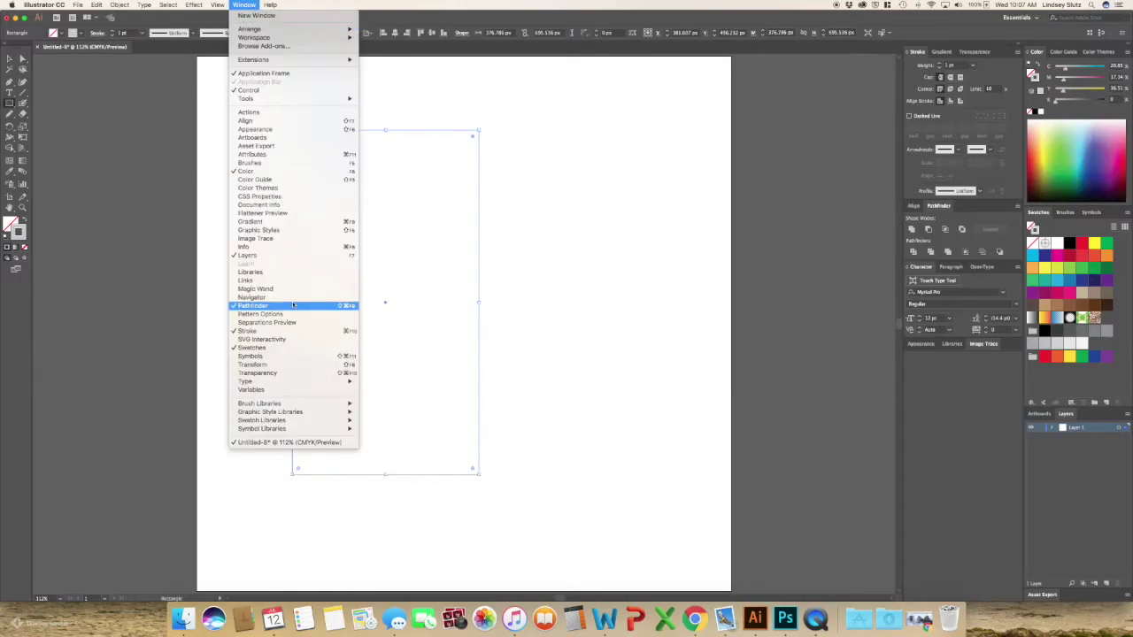
click(300, 358)
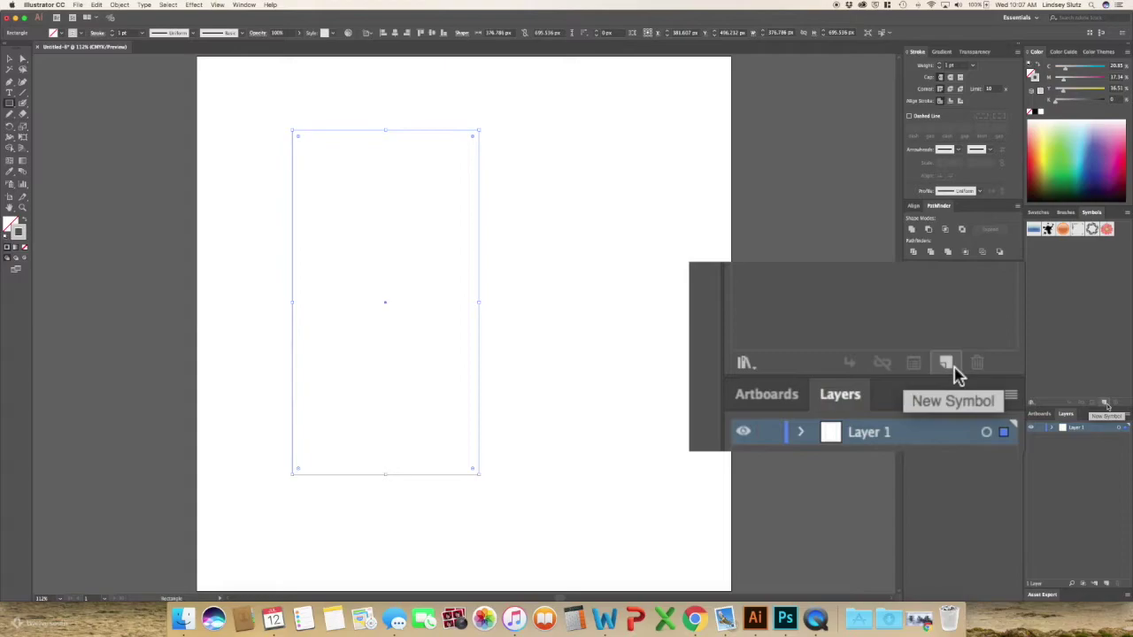
click(1106, 405)
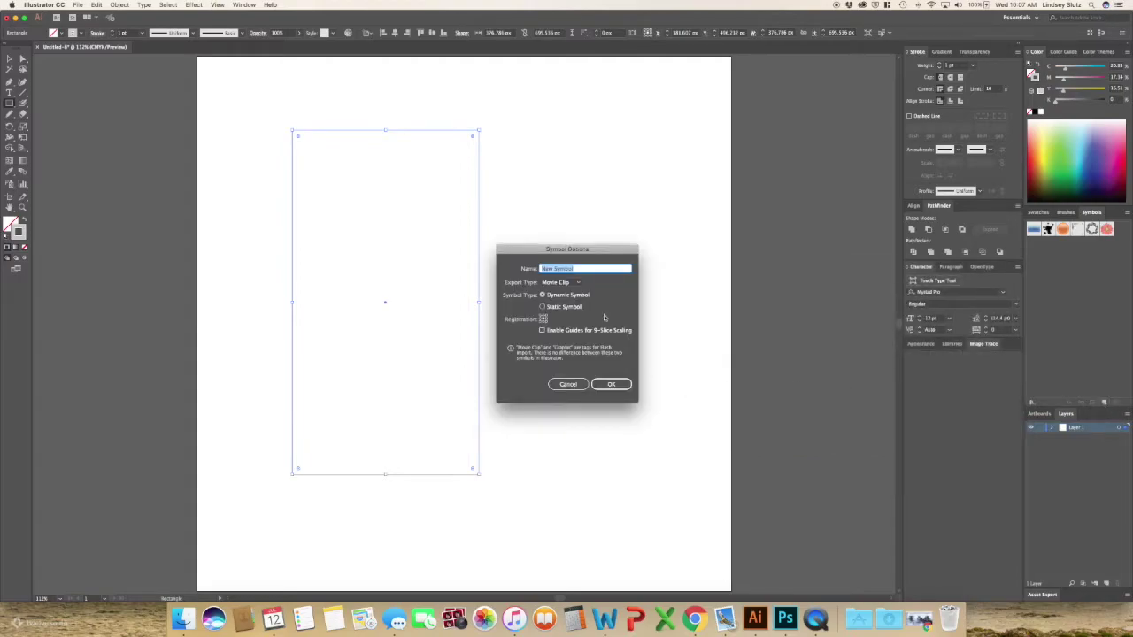
click(571, 283)
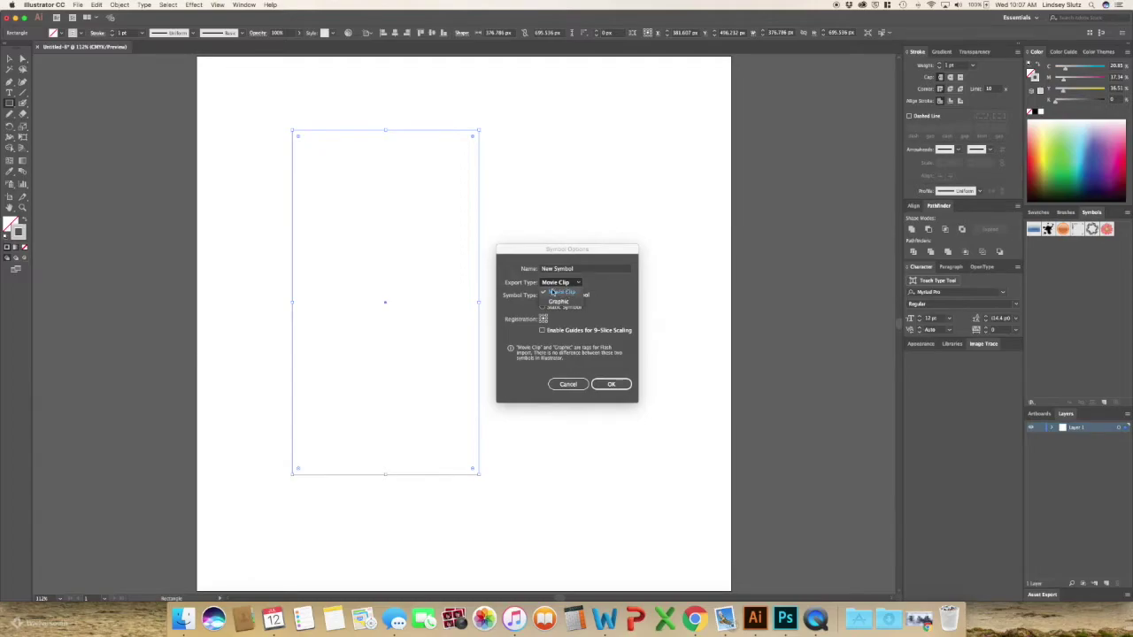
click(568, 302)
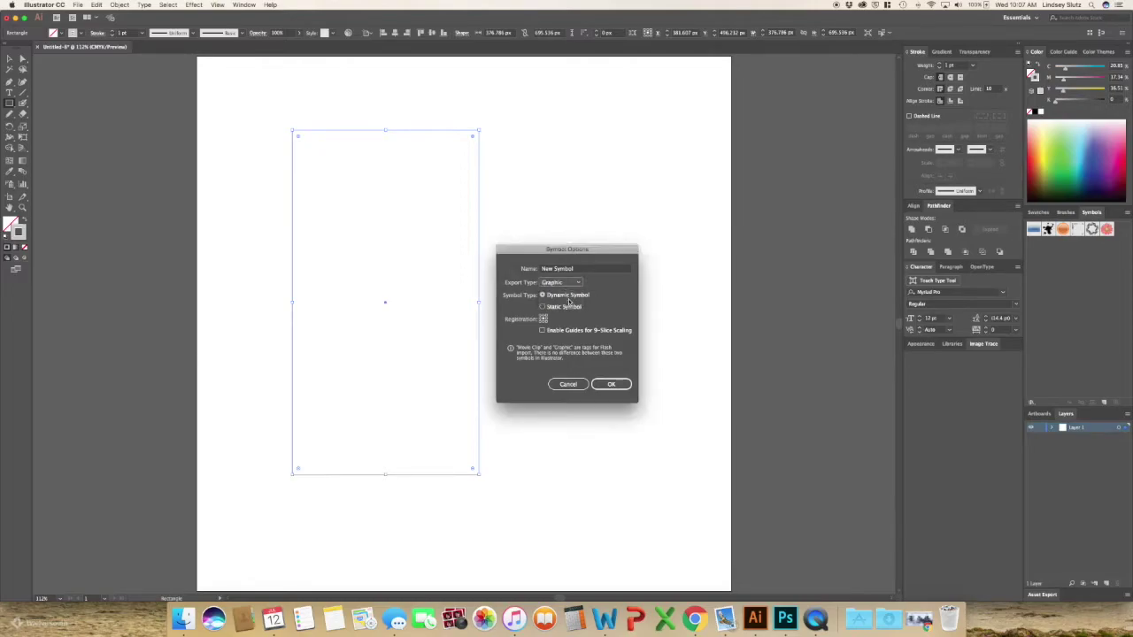
click(609, 383)
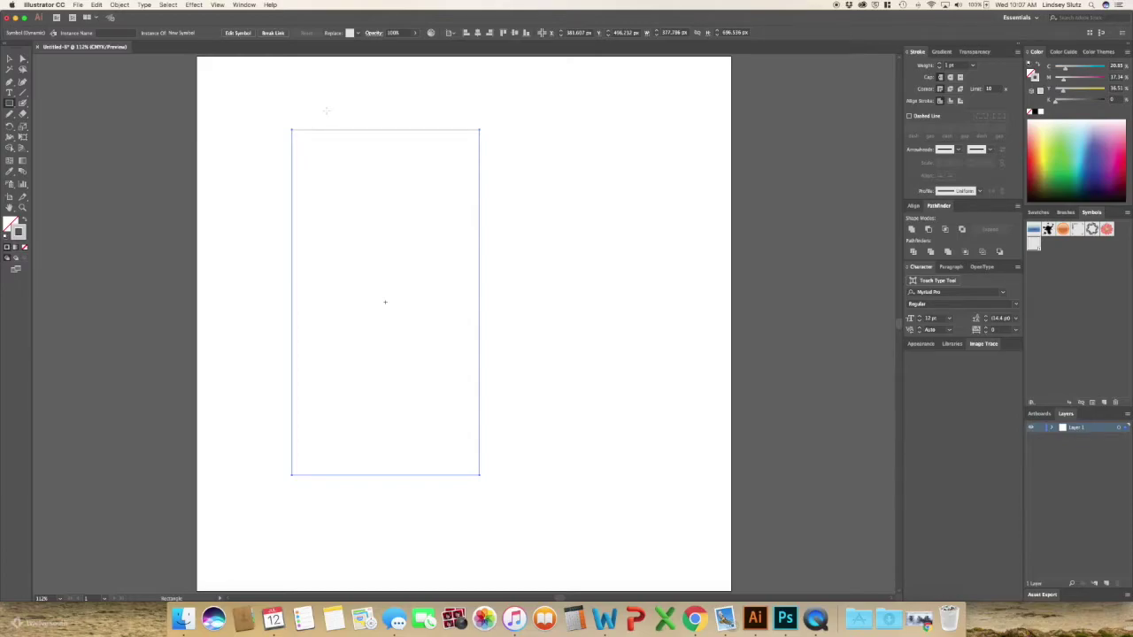
Paste a copy of the rectangle symbol in front and drag it right beside the original.
key(m)
key(super+c)
key(super+f)
click(8, 60)
click(479, 145)
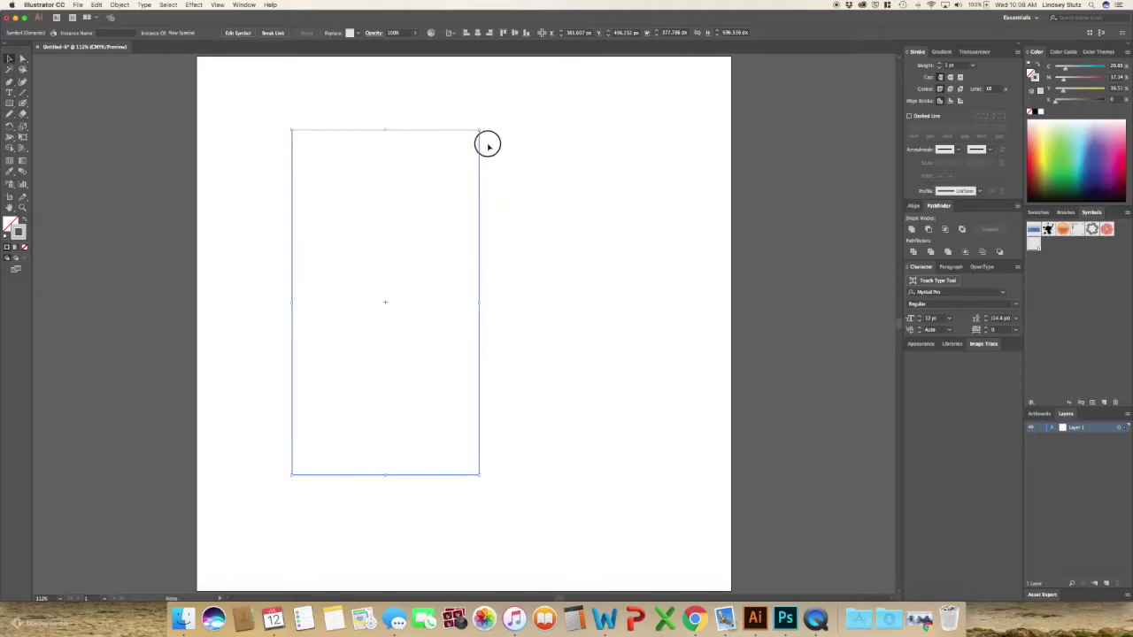
drag(488, 146, 667, 143)
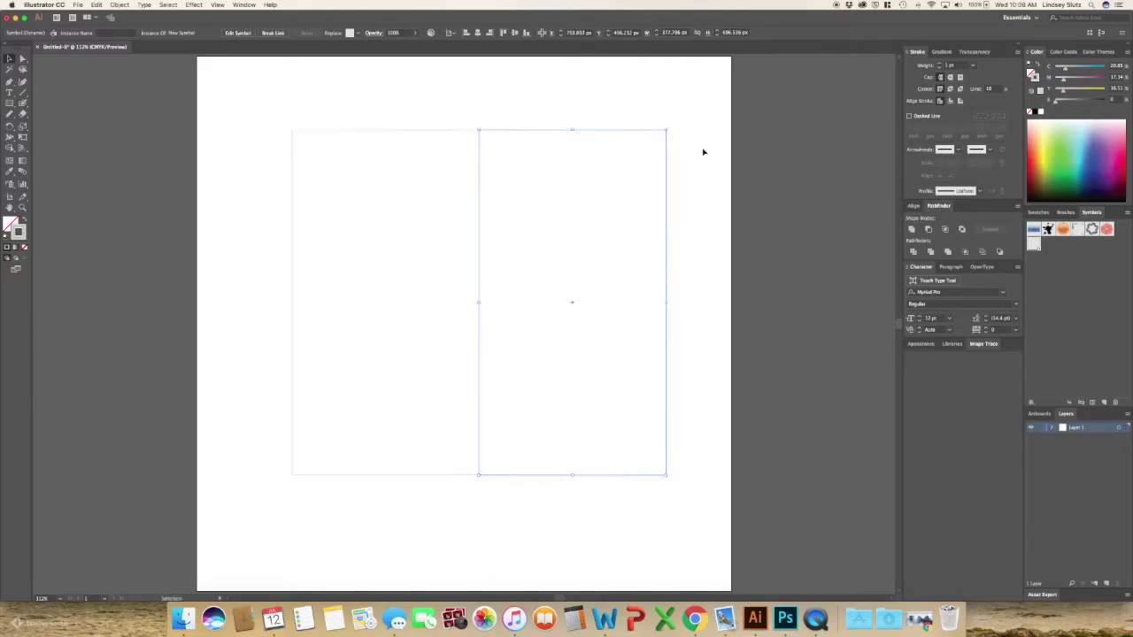
click(704, 153)
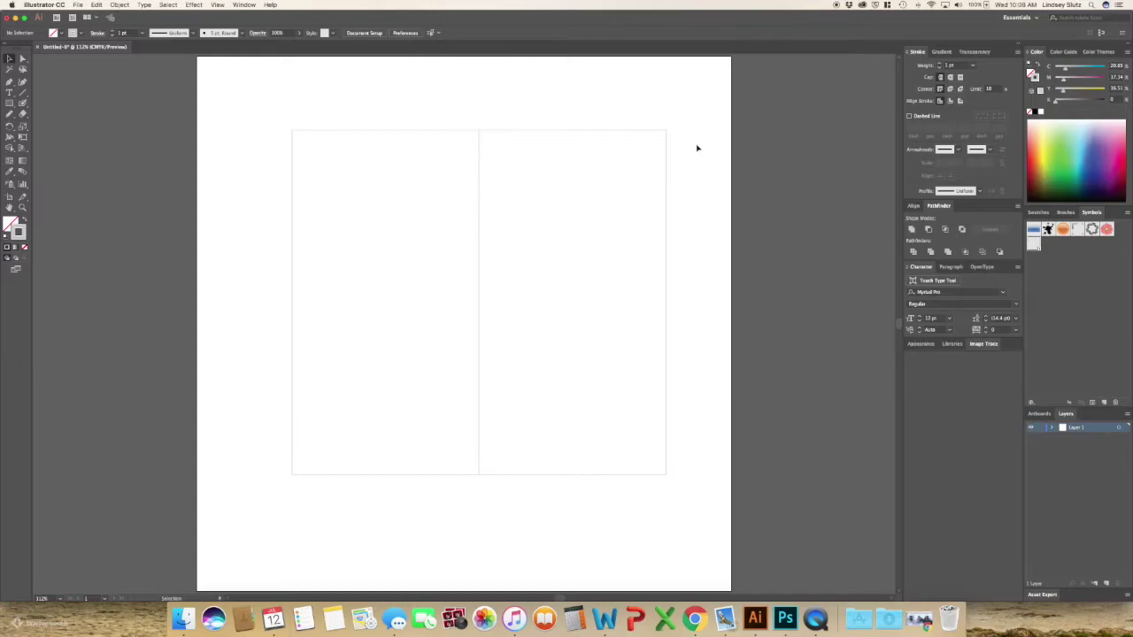
double_click(420, 132)
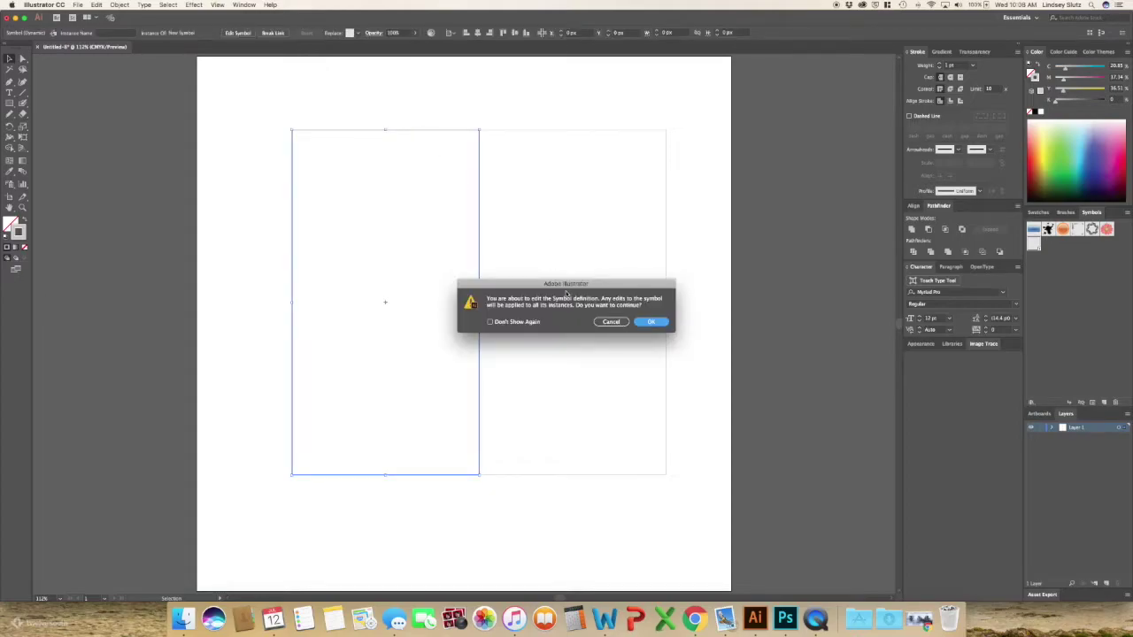
Paint a bold black curly swirl inside the New Symbol definition with the Blob Brush.
click(651, 322)
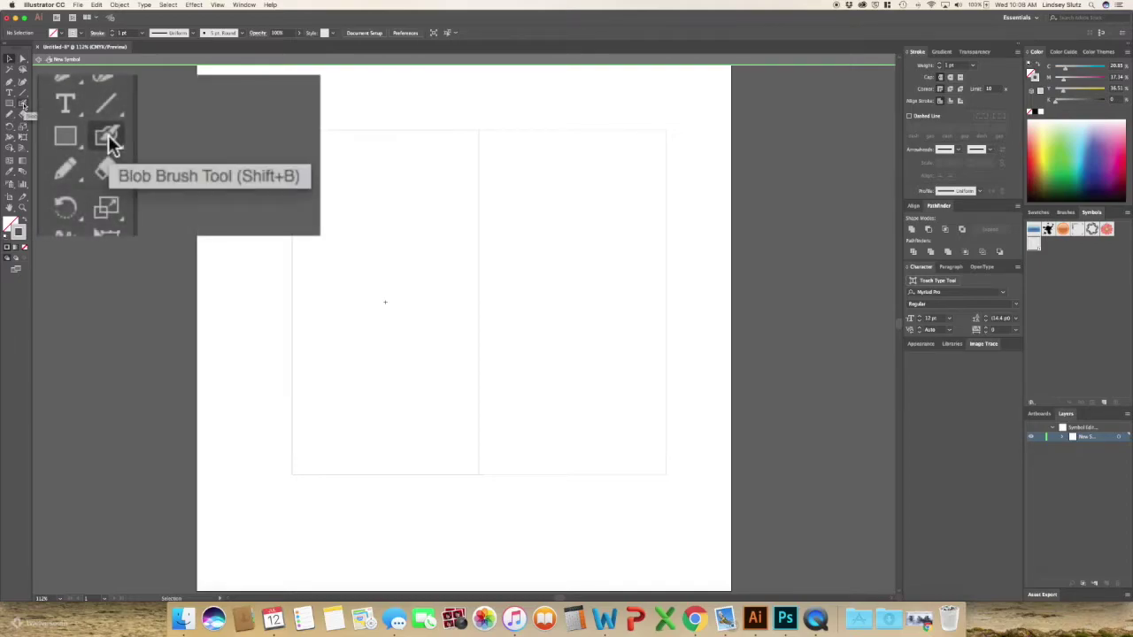
click(23, 103)
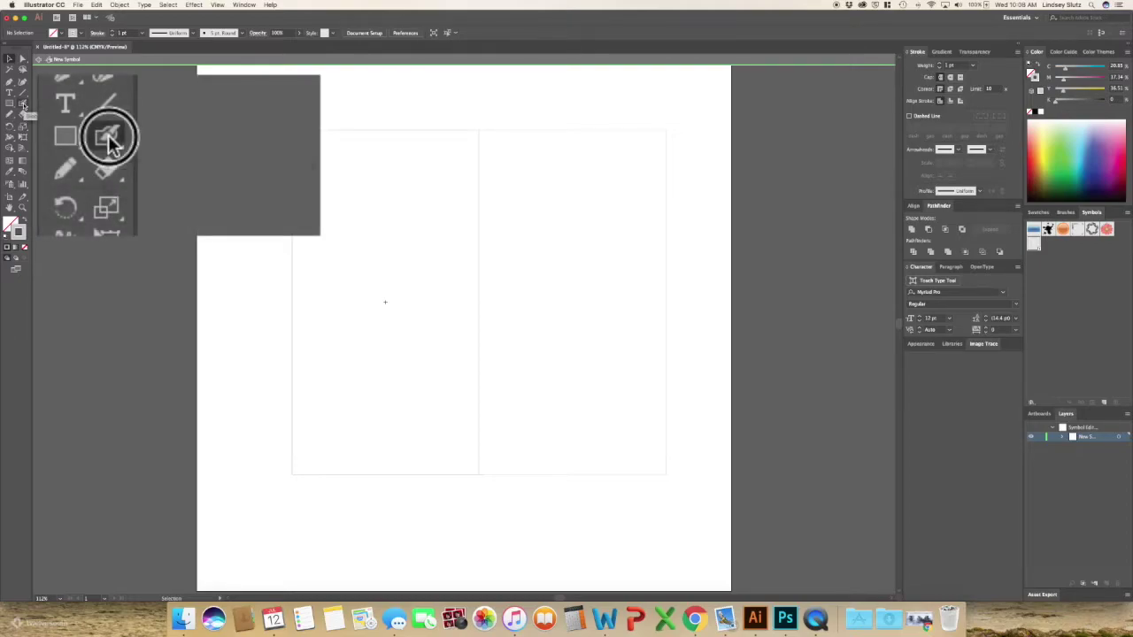
click(1039, 213)
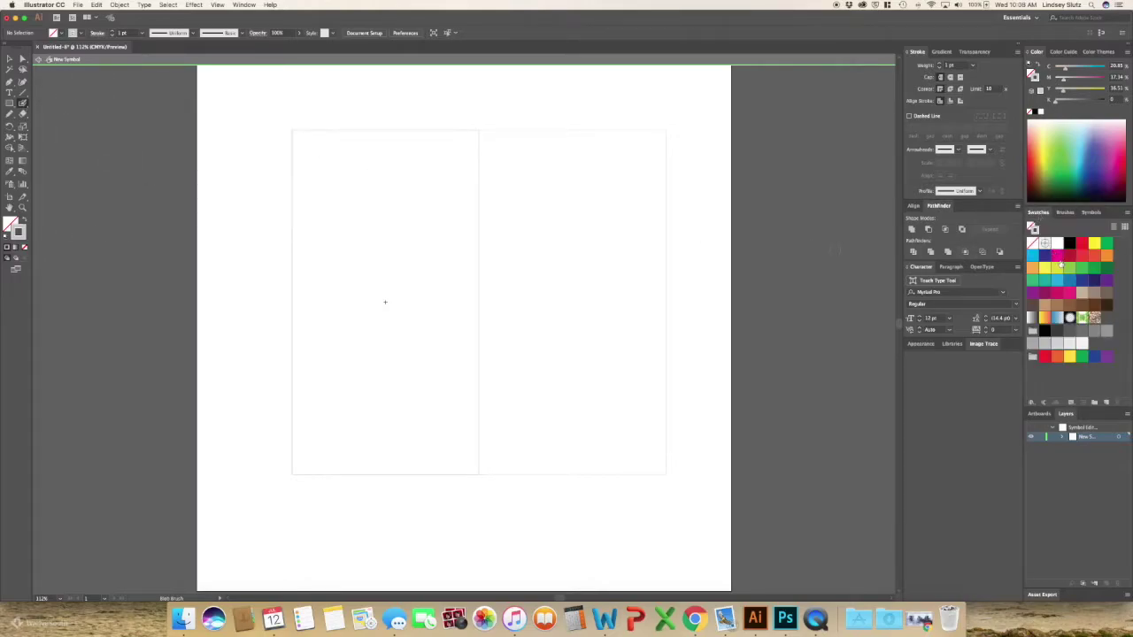
click(1070, 245)
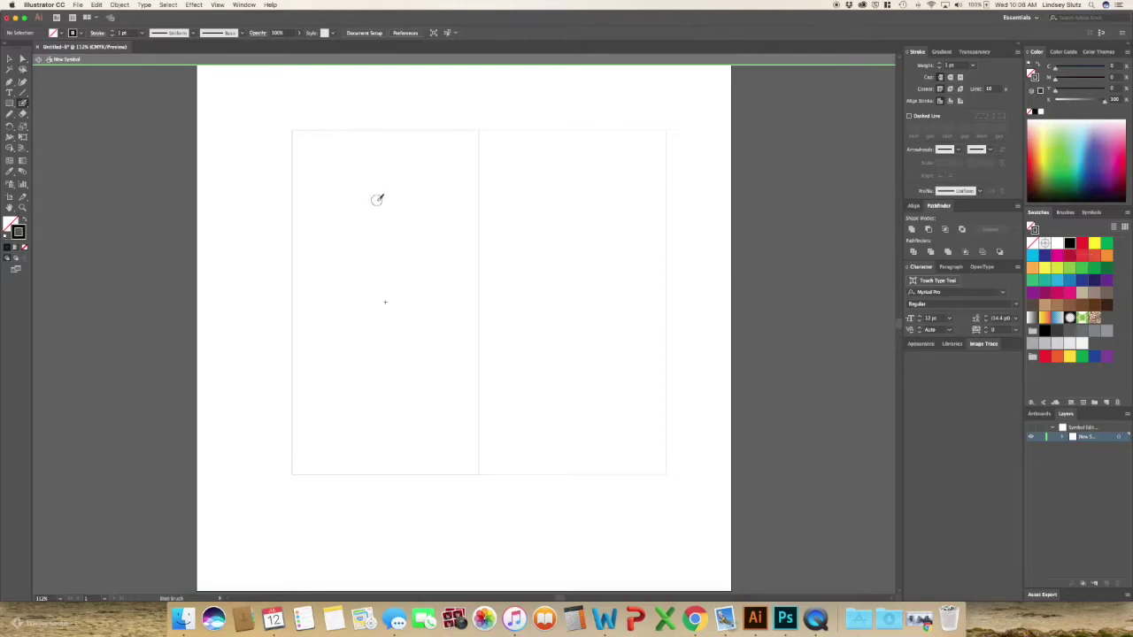
mouse_move(376, 201)
mouse_down()
mouse_move(402, 174)
mouse_move(360, 167)
mouse_move(328, 205)
mouse_move(329, 226)
mouse_move(378, 242)
mouse_move(414, 273)
mouse_move(356, 290)
mouse_move(400, 348)
mouse_move(433, 333)
mouse_move(418, 319)
mouse_move(411, 405)
mouse_move(351, 426)
mouse_move(392, 406)
mouse_move(453, 434)
mouse_up()
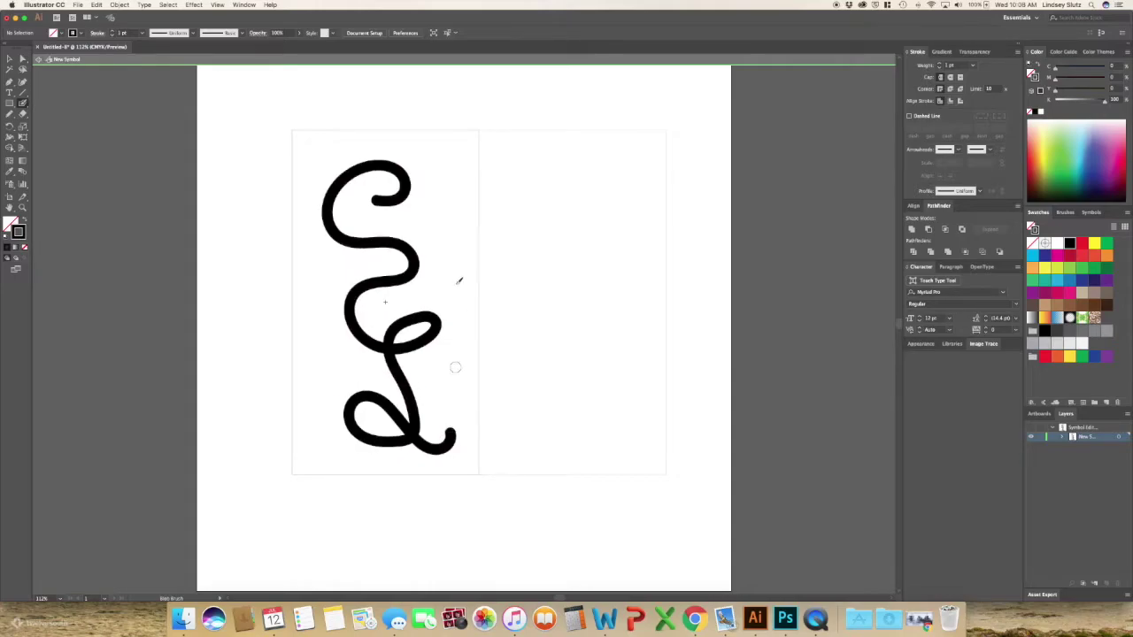
key(v)
double_click(239, 119)
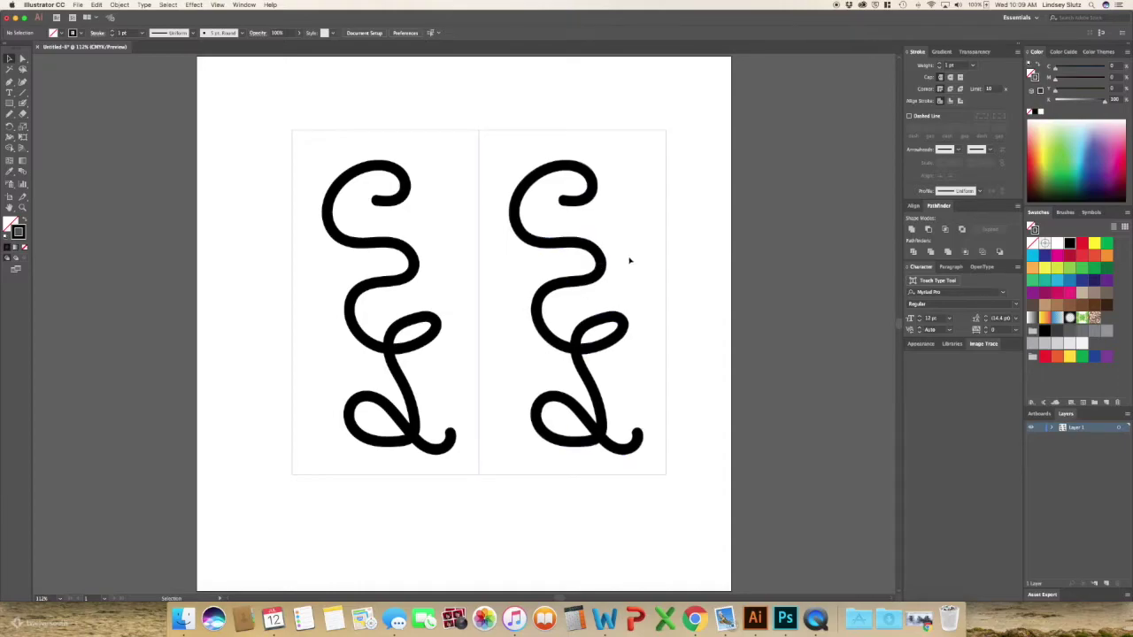
click(537, 133)
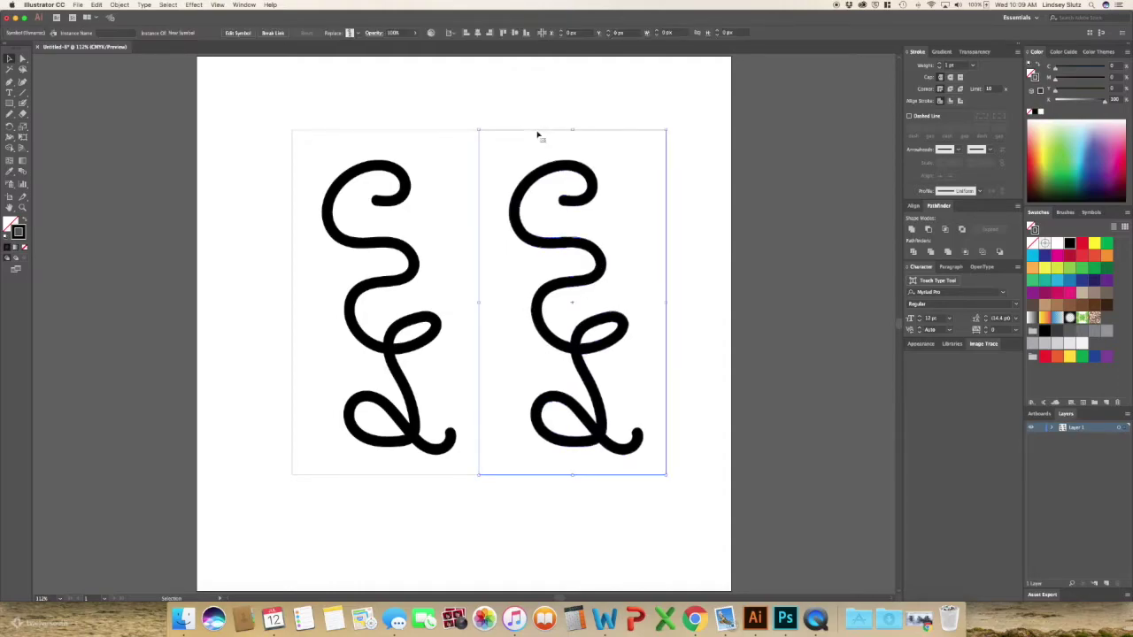
Reflect the right swirl instance across the vertical axis with Object > Transform > Reflect.
click(120, 5)
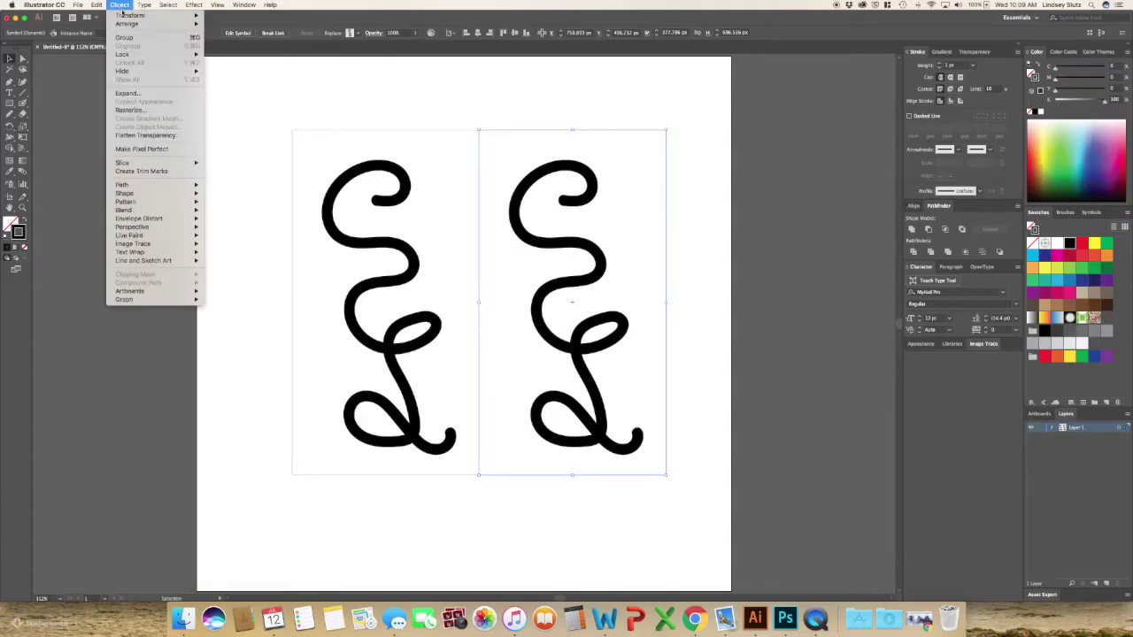
mouse_move(124, 16)
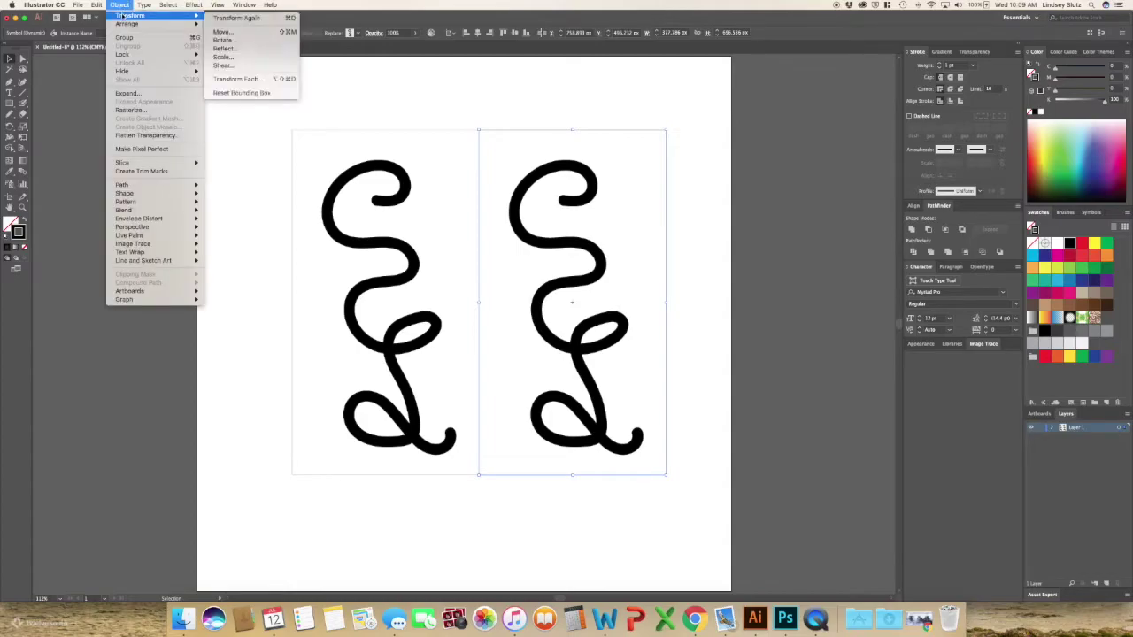
click(223, 48)
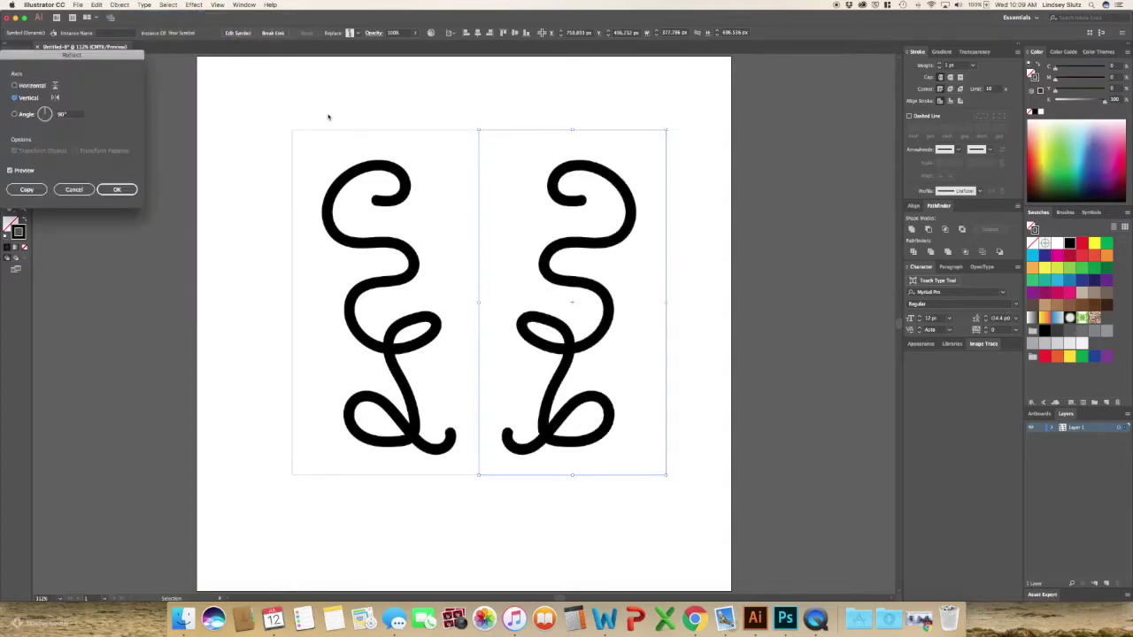
click(113, 190)
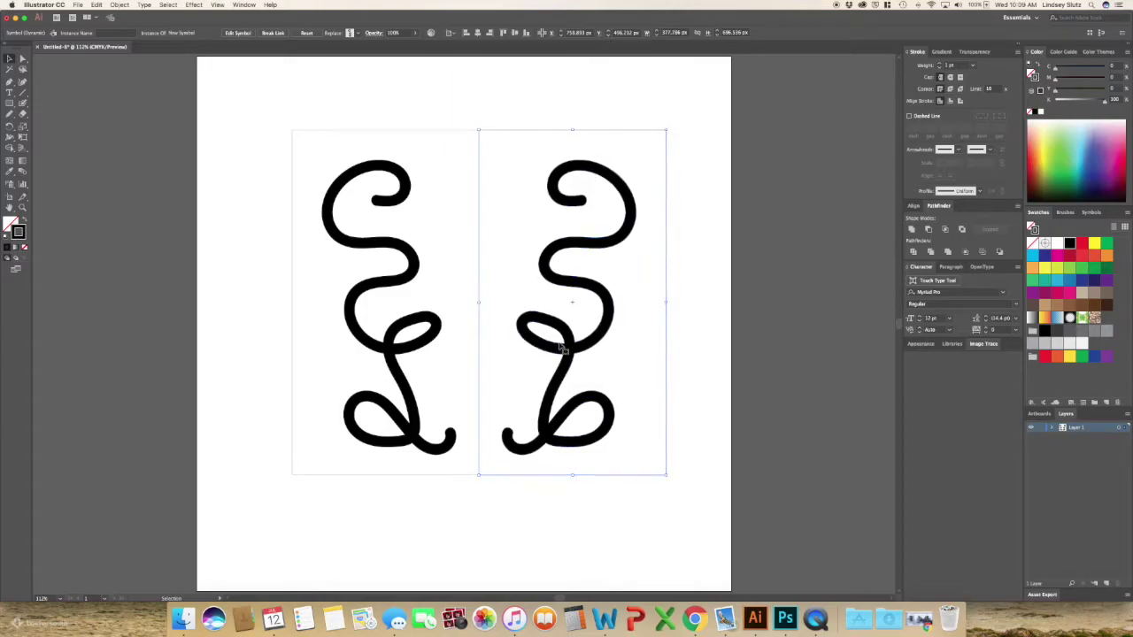
Paint a bold wavy Blob Brush stroke down the centre of the left symbol.
click(450, 97)
click(445, 130)
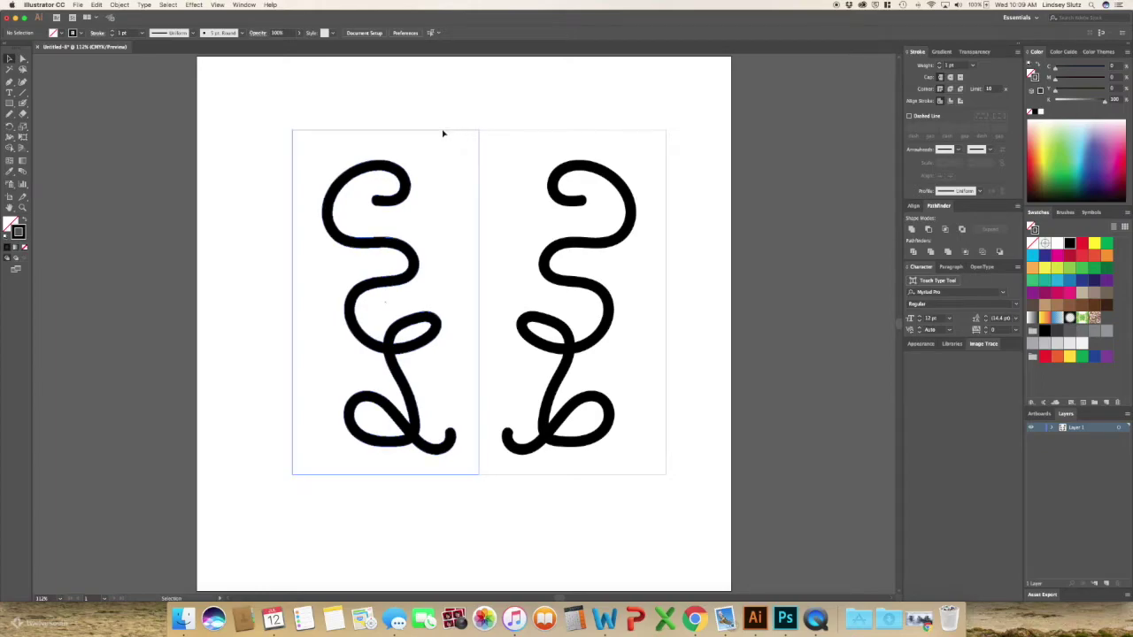
double_click(442, 134)
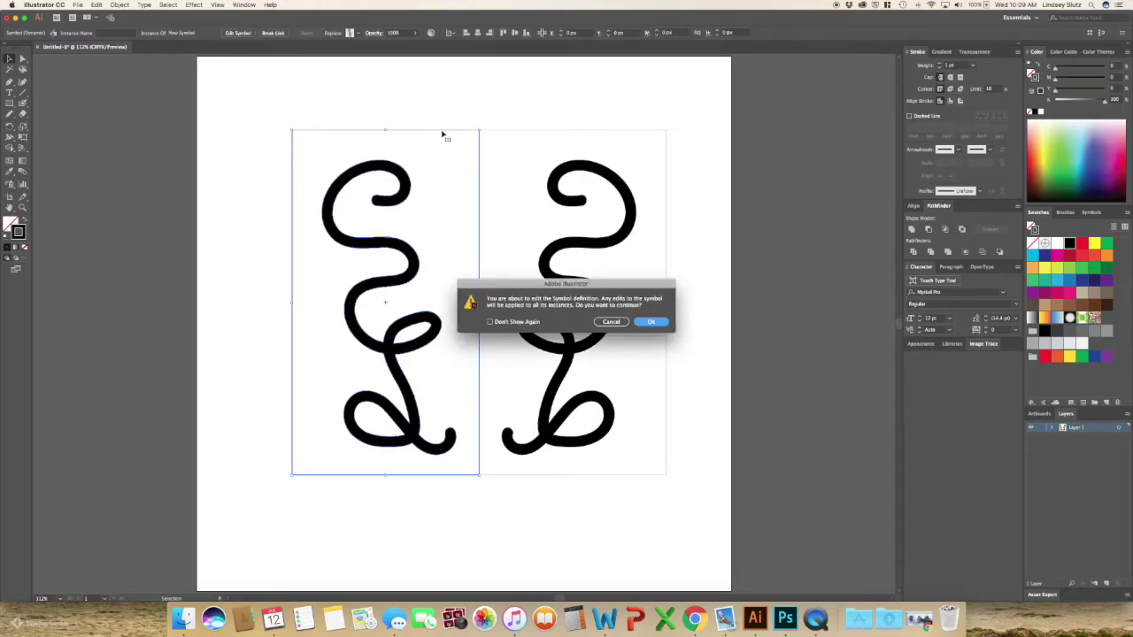
click(653, 323)
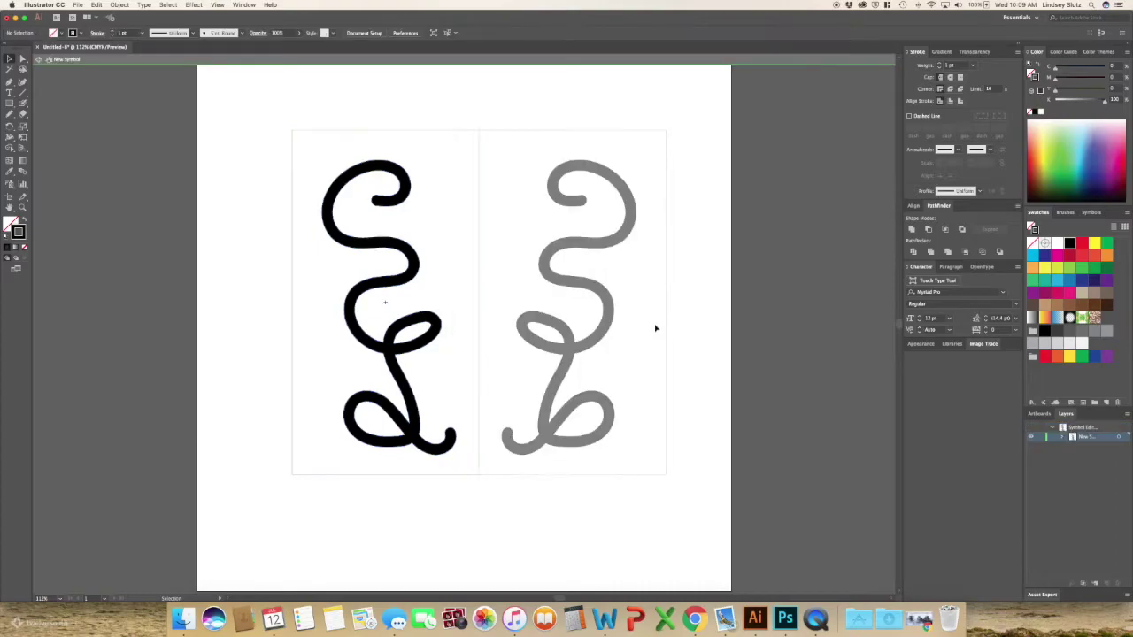
click(22, 104)
mouse_move(475, 155)
mouse_down()
mouse_move(455, 210)
mouse_move(442, 203)
mouse_move(461, 202)
mouse_move(457, 245)
mouse_move(475, 257)
mouse_move(462, 316)
mouse_move(446, 288)
mouse_move(465, 306)
mouse_move(458, 365)
mouse_move(475, 453)
mouse_up()
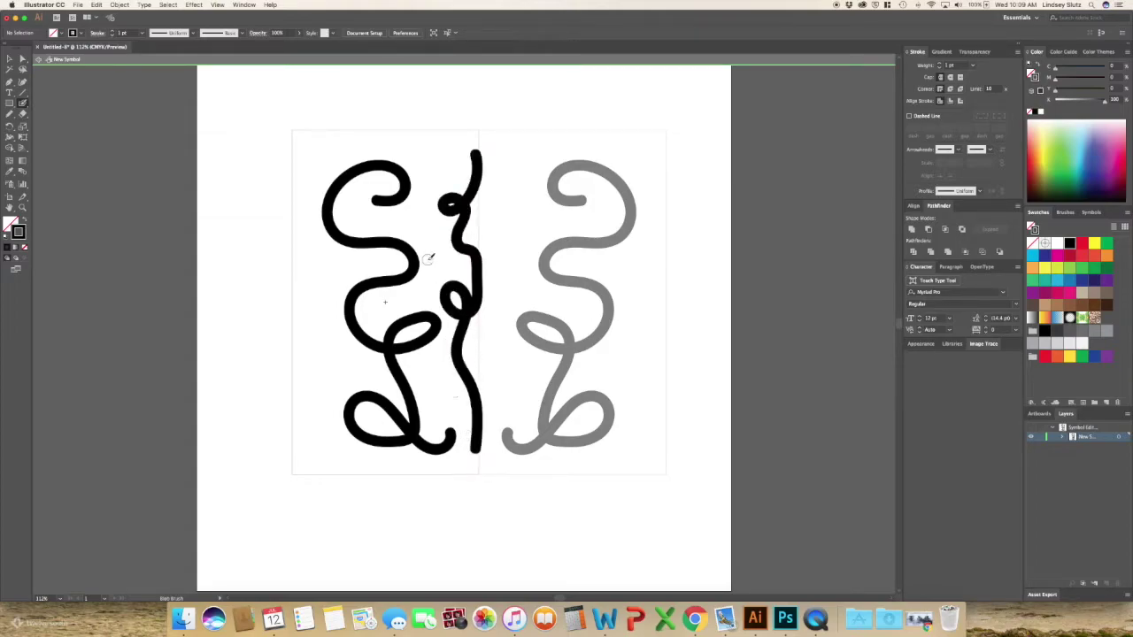
Add three round dots down the left side and exit symbol editing.
click(322, 157)
click(312, 270)
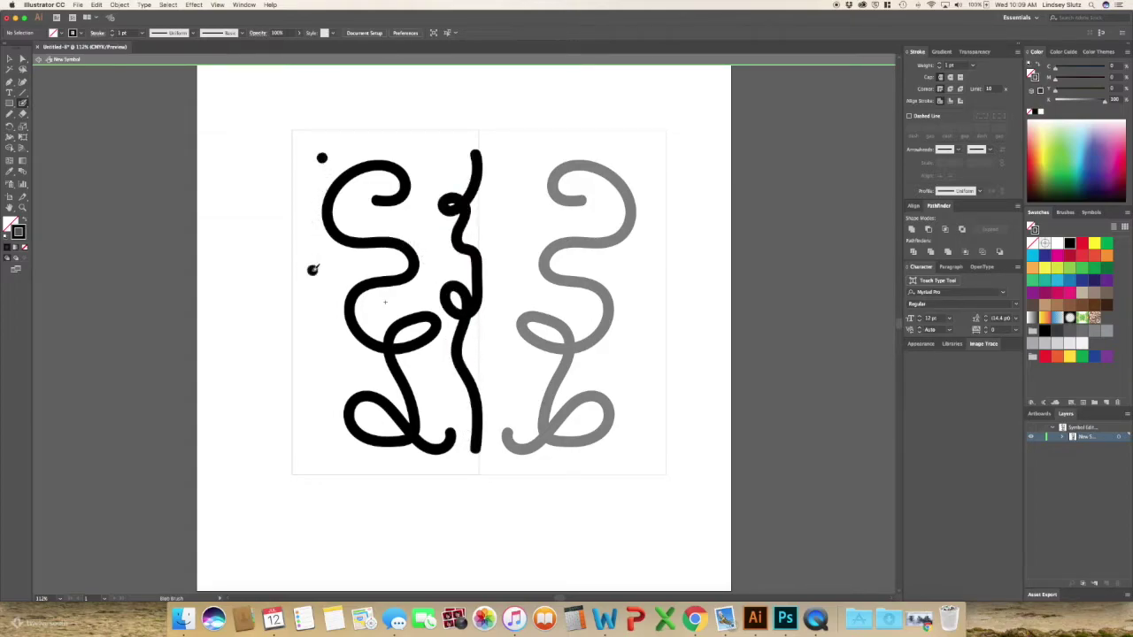
click(309, 419)
key(v)
double_click(321, 102)
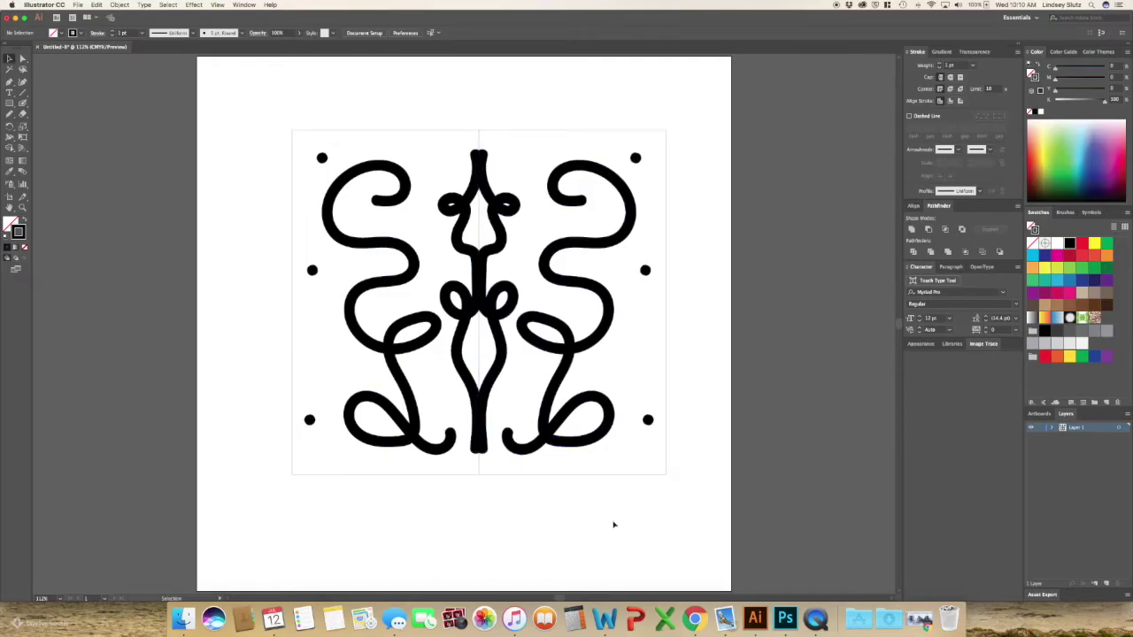
drag(705, 544, 274, 119)
Delete the symbol artwork and create a 12-sided polygon with the Polygon tool.
key(Delete)
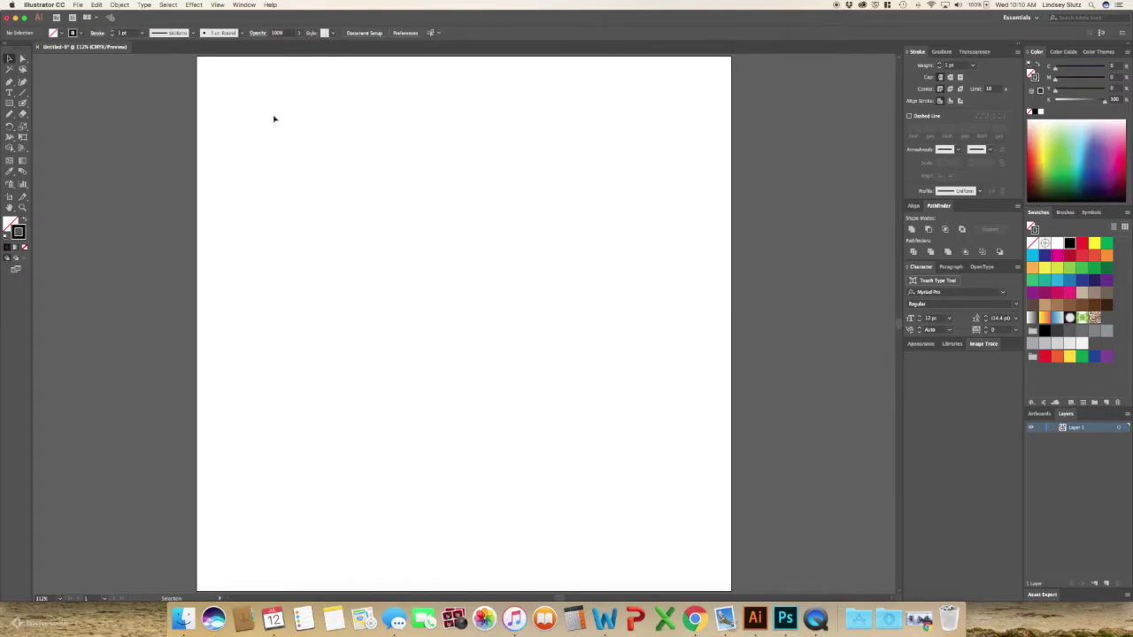
click(9, 104)
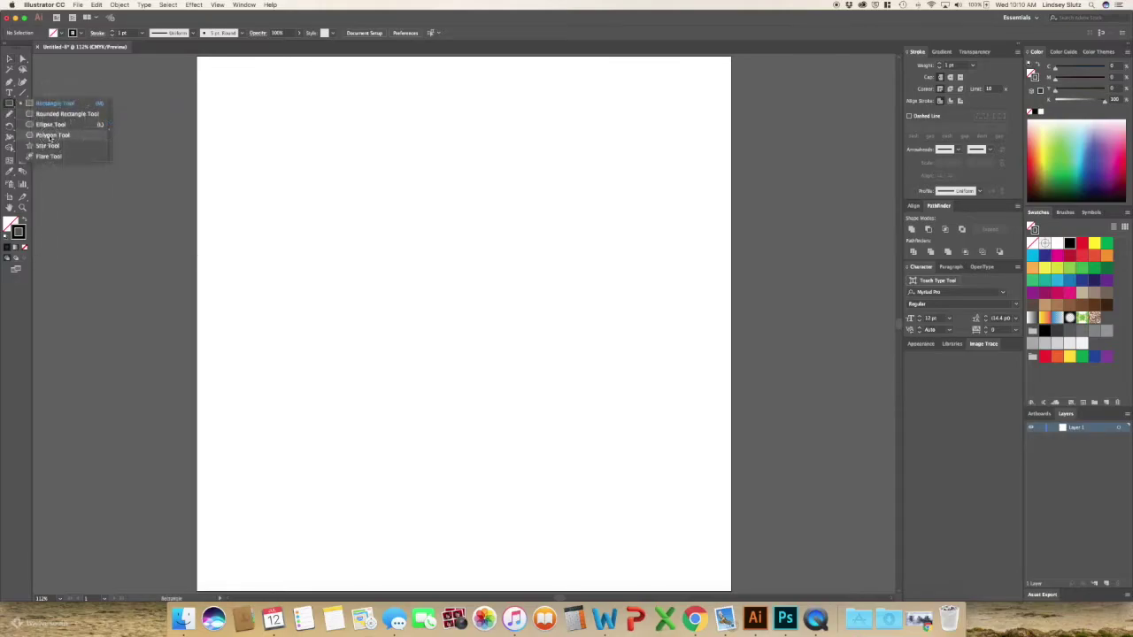
click(51, 135)
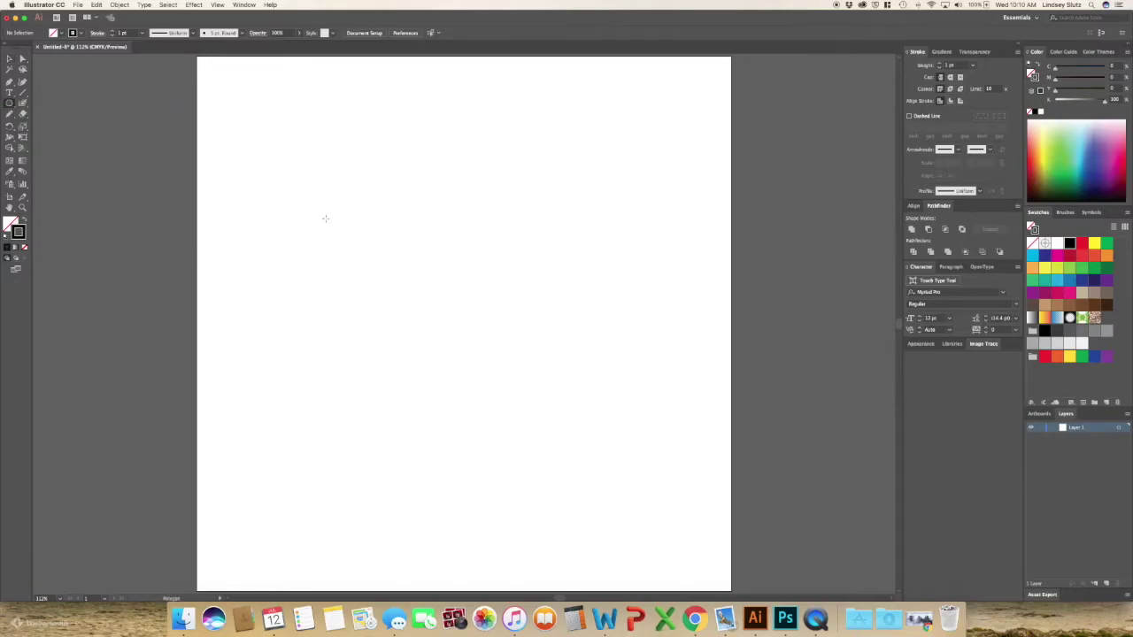
click(353, 144)
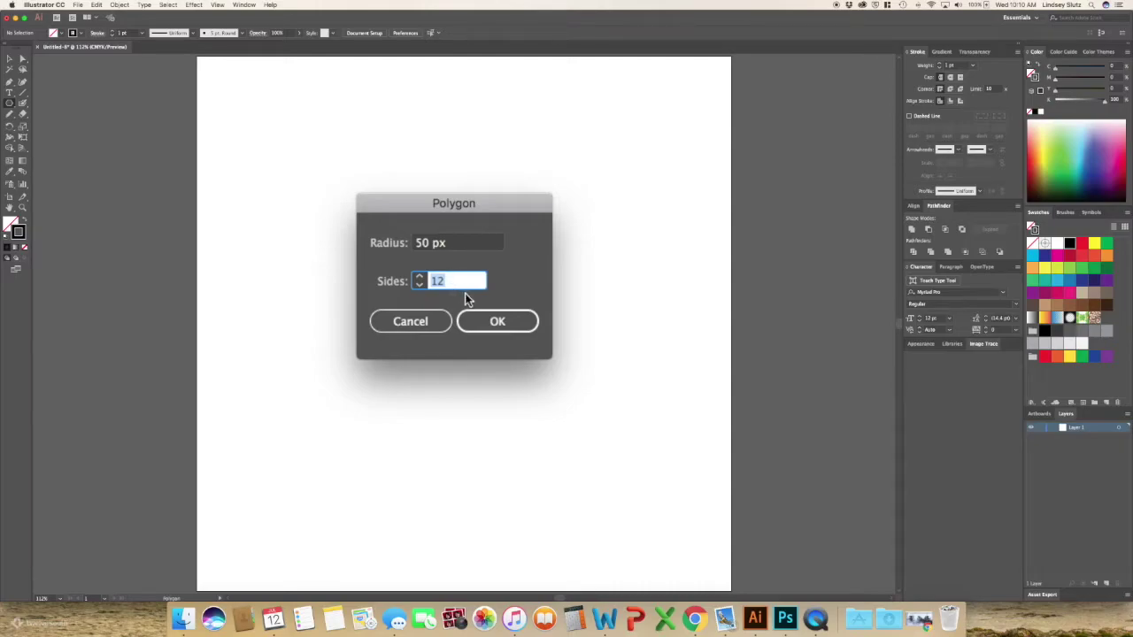
click(500, 316)
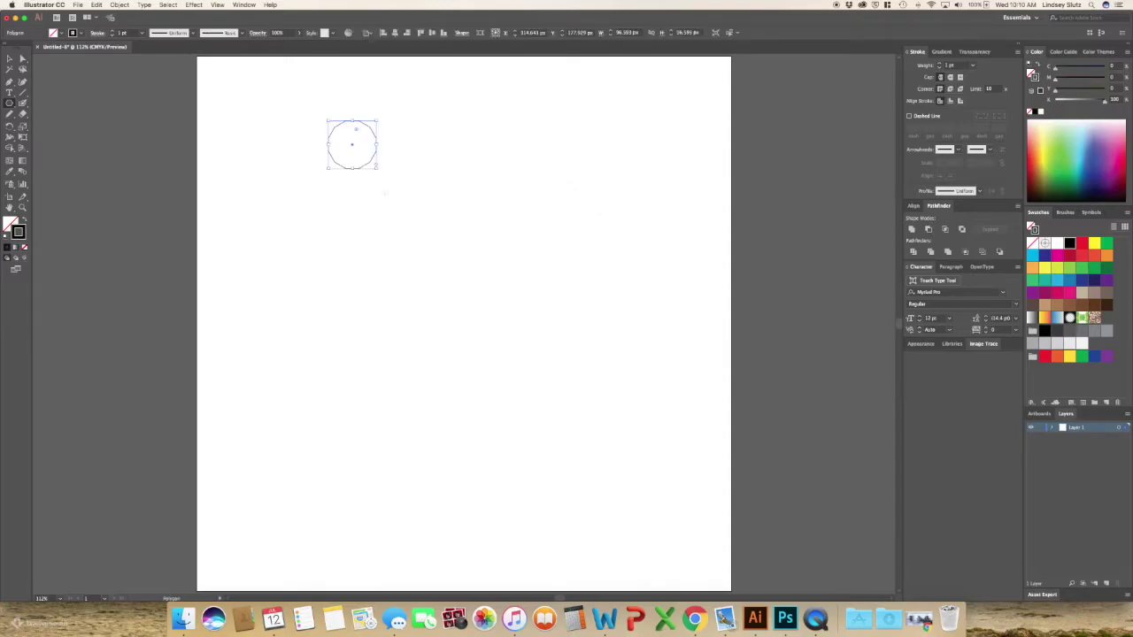
Enlarge the polygon to fill most of the page and centre it vertically.
drag(380, 167, 682, 481)
drag(329, 120, 262, 79)
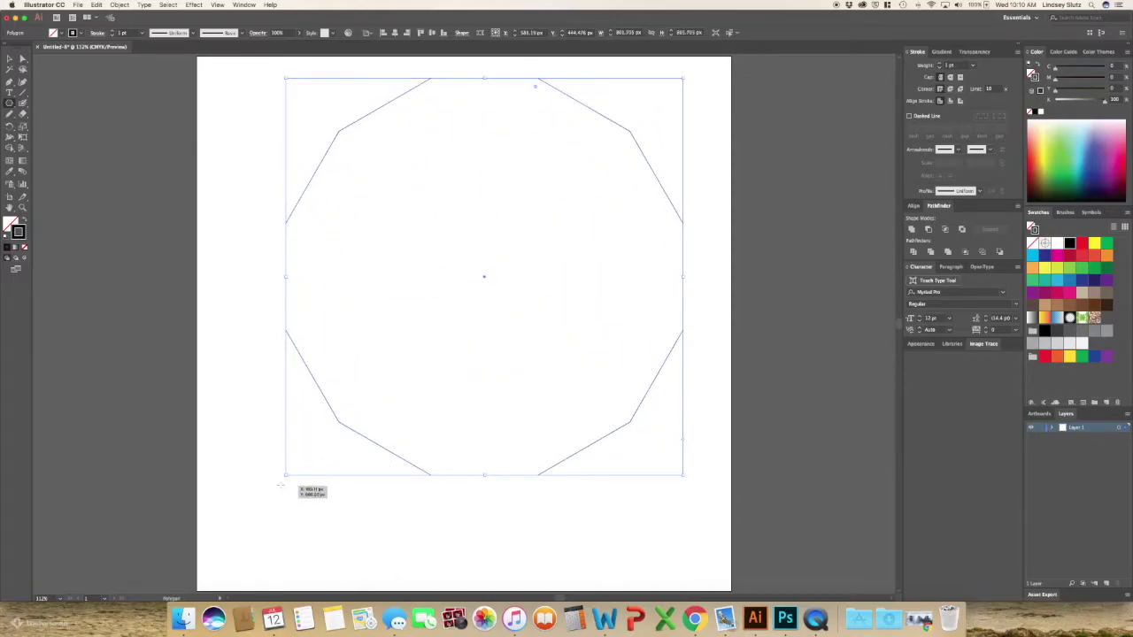
drag(284, 476, 245, 515)
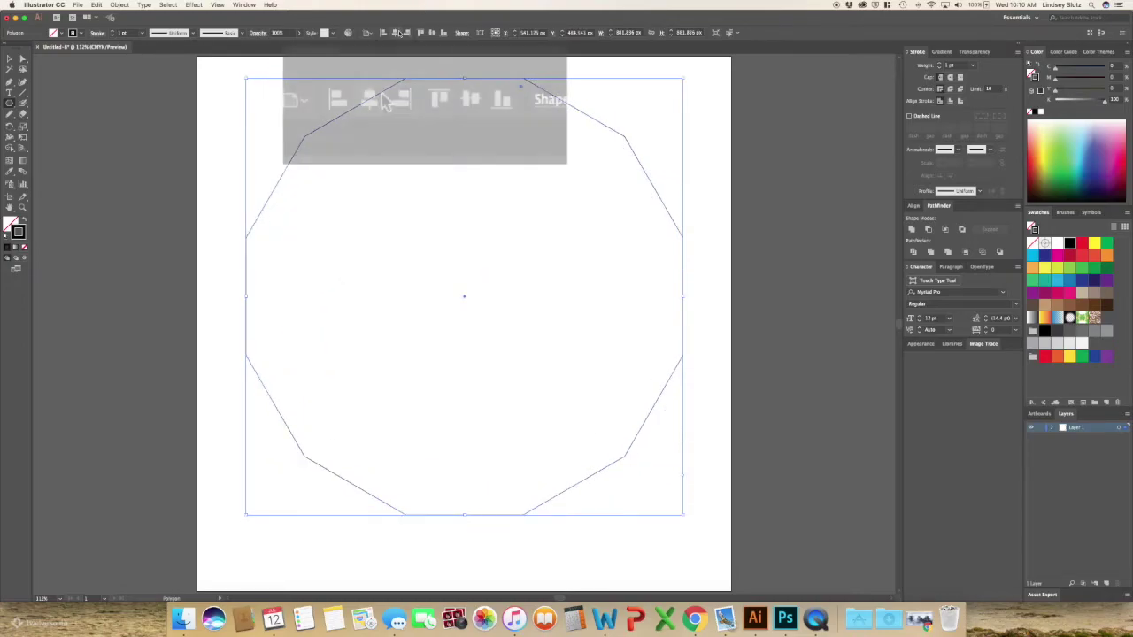
click(432, 34)
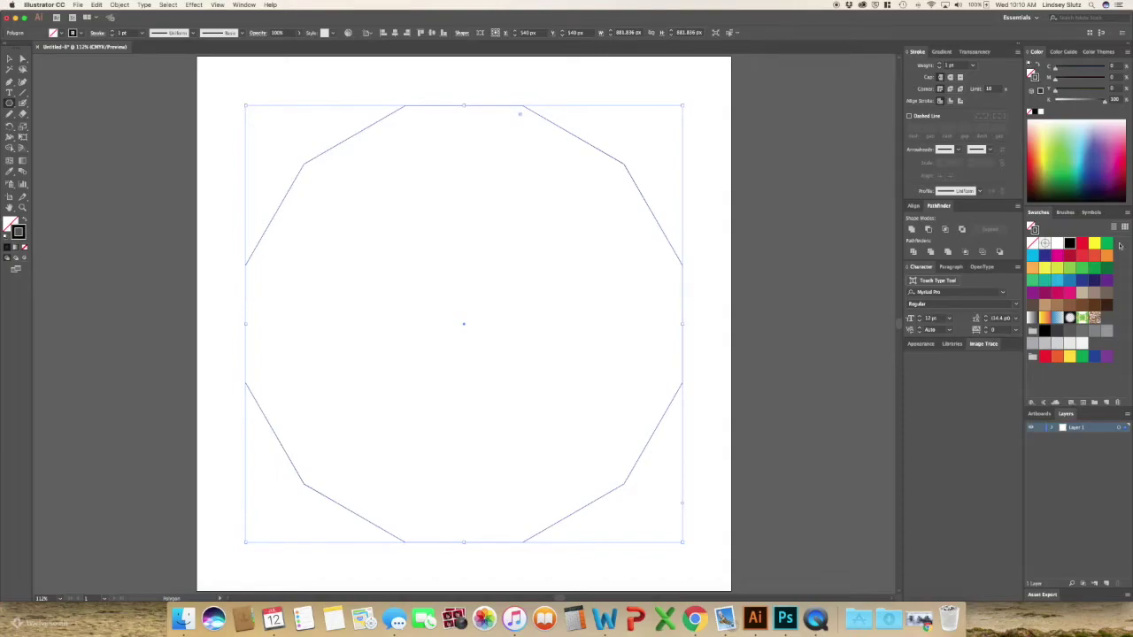
Set the stroke colour to a very light grey.
click(19, 236)
double_click(20, 235)
click(500, 187)
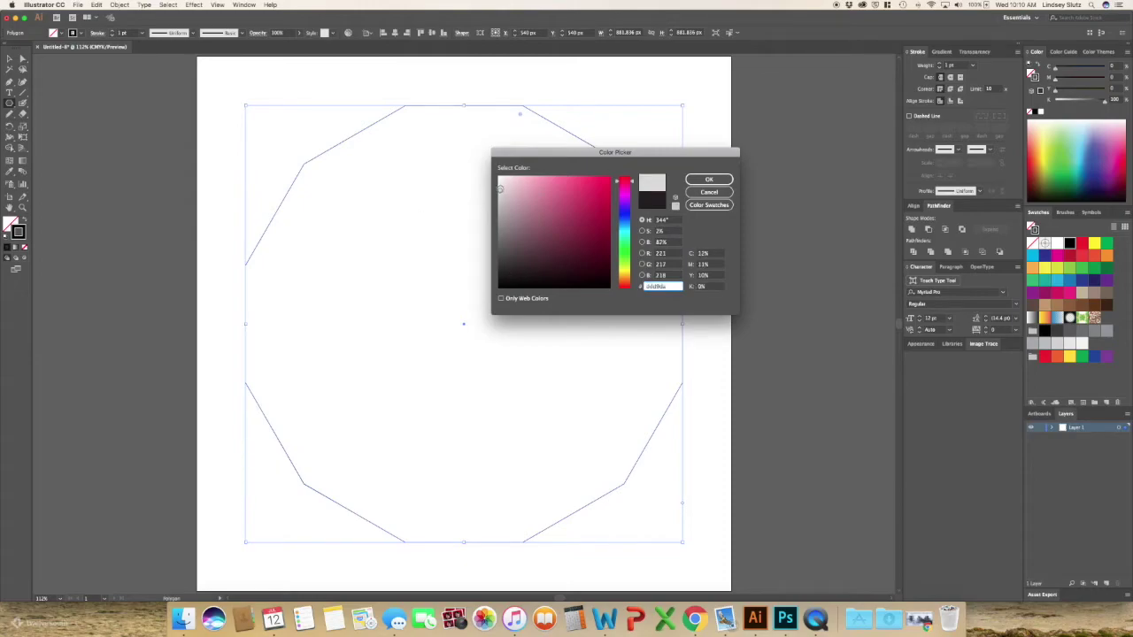
click(708, 179)
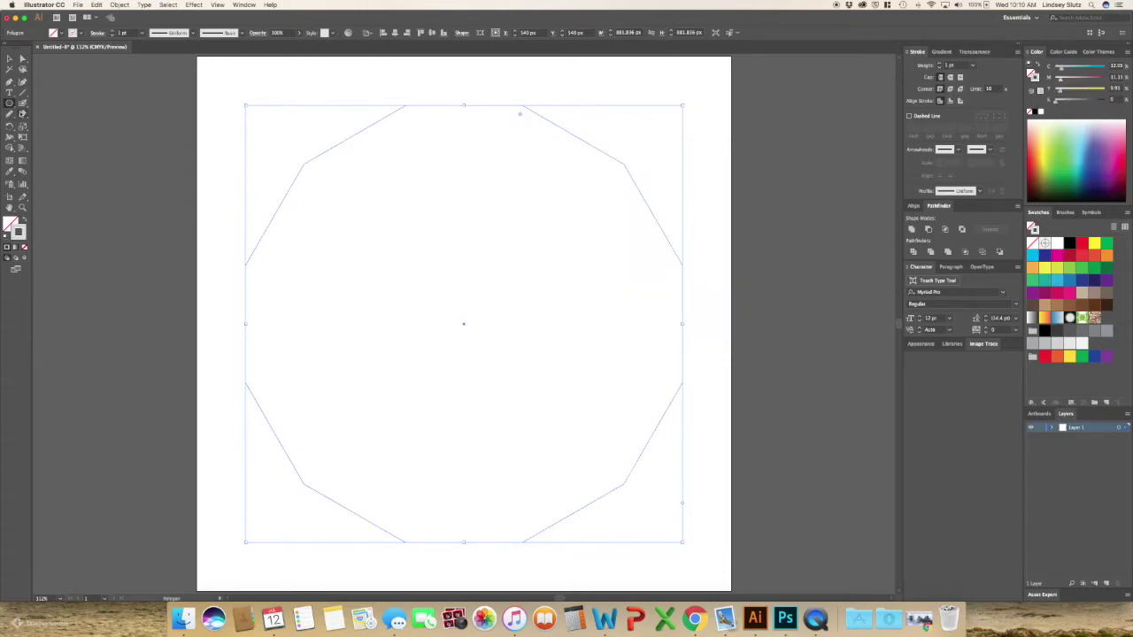
Draw twelve straight spokes from each polygon corner to its centre.
key(backslash)
drag(406, 106, 463, 323)
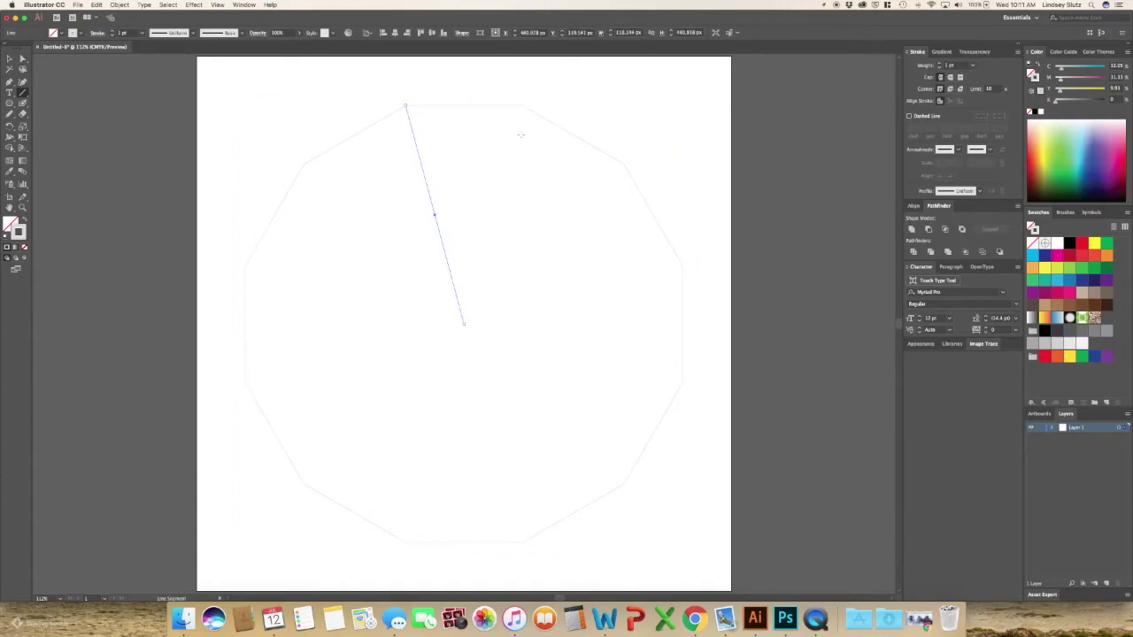
mouse_move(521, 105)
mouse_down()
mouse_move(503, 284)
mouse_move(463, 324)
mouse_up()
drag(624, 164, 463, 324)
drag(681, 267, 463, 323)
drag(682, 383, 463, 324)
mouse_move(624, 482)
mouse_down()
mouse_move(547, 435)
mouse_move(463, 324)
mouse_up()
mouse_move(522, 542)
mouse_down()
mouse_move(517, 438)
mouse_move(463, 323)
mouse_up()
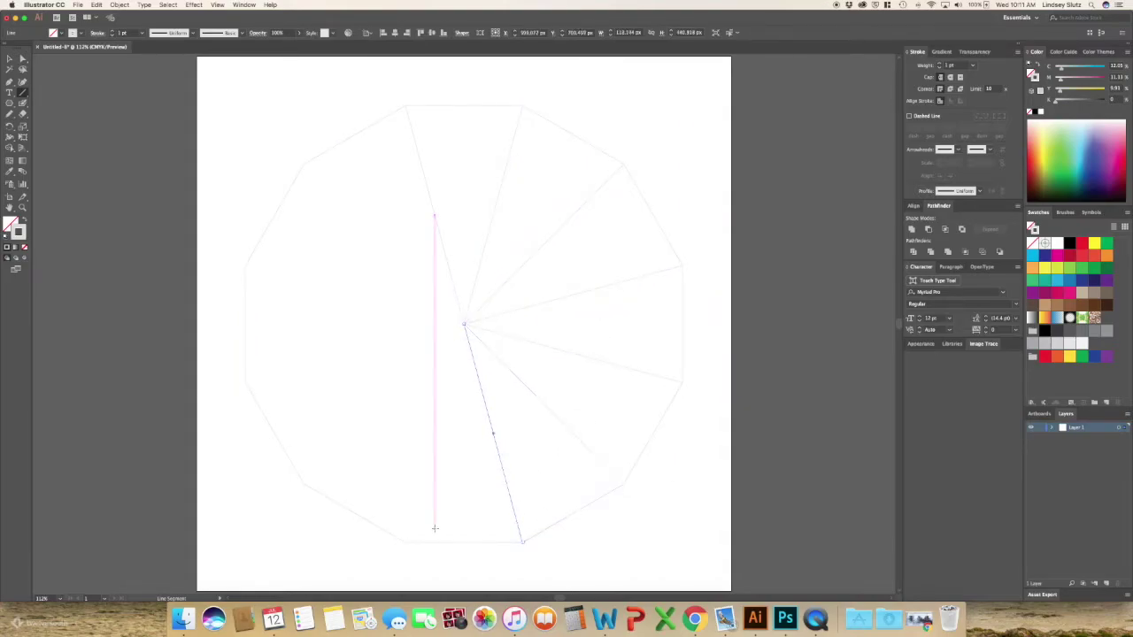
drag(405, 541, 463, 323)
mouse_move(303, 484)
mouse_down()
mouse_move(433, 398)
mouse_move(463, 323)
mouse_up()
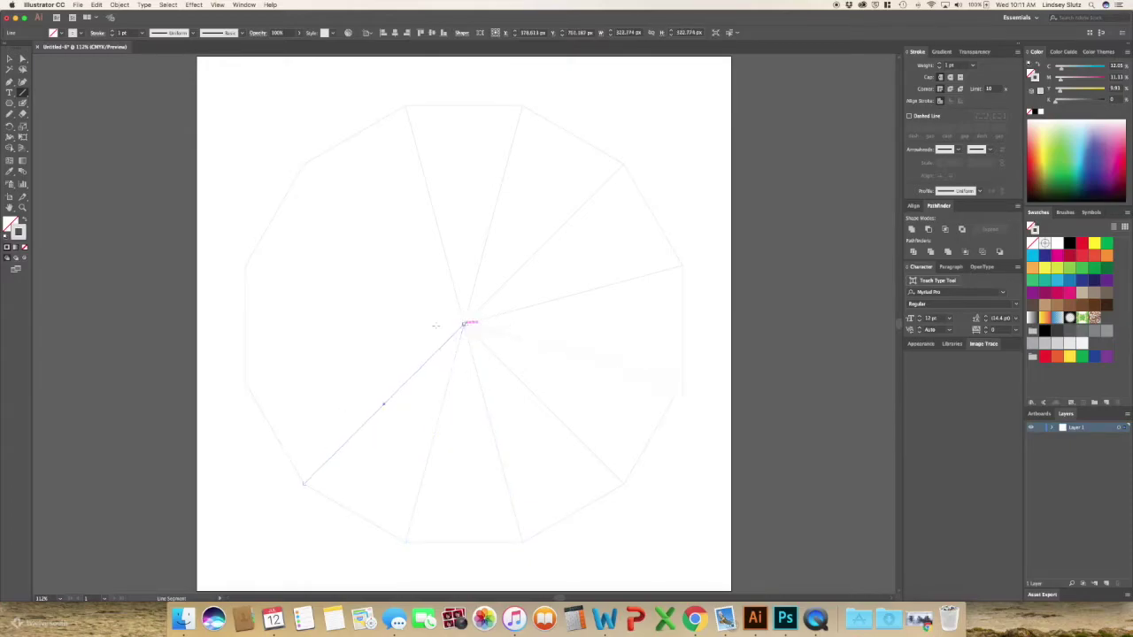
mouse_move(245, 382)
mouse_down()
mouse_move(440, 319)
mouse_move(463, 323)
mouse_up()
mouse_move(245, 265)
mouse_down()
mouse_move(474, 325)
mouse_move(463, 324)
mouse_up()
drag(463, 323, 303, 164)
Divide the polygon along its spokes with Pathfinder and ungroup the resulting slices.
key(v)
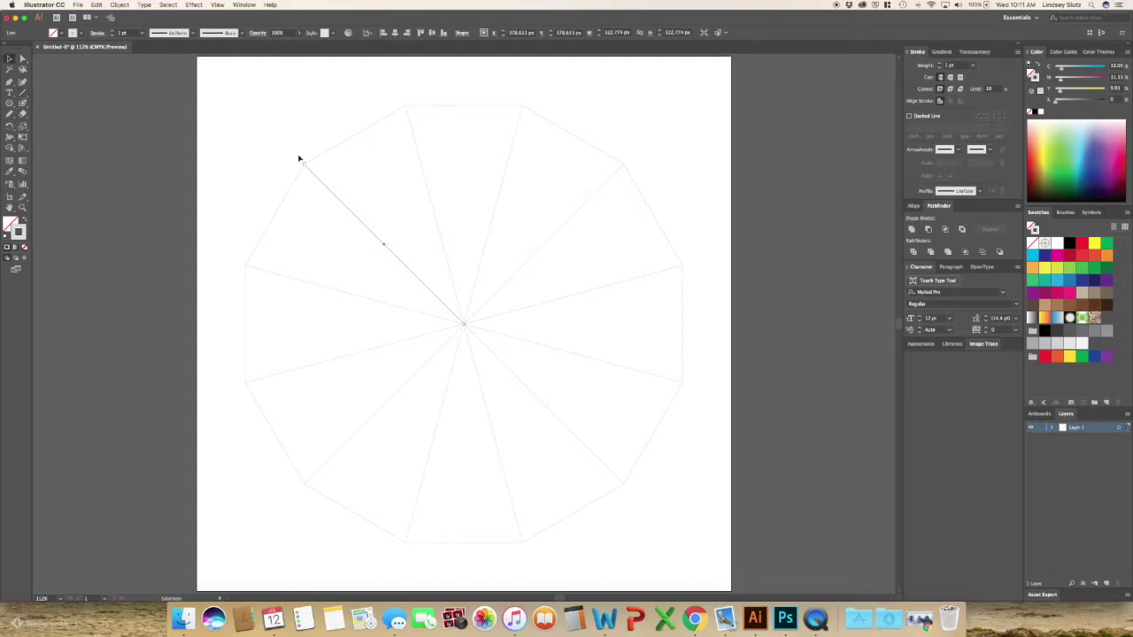
drag(251, 93, 672, 575)
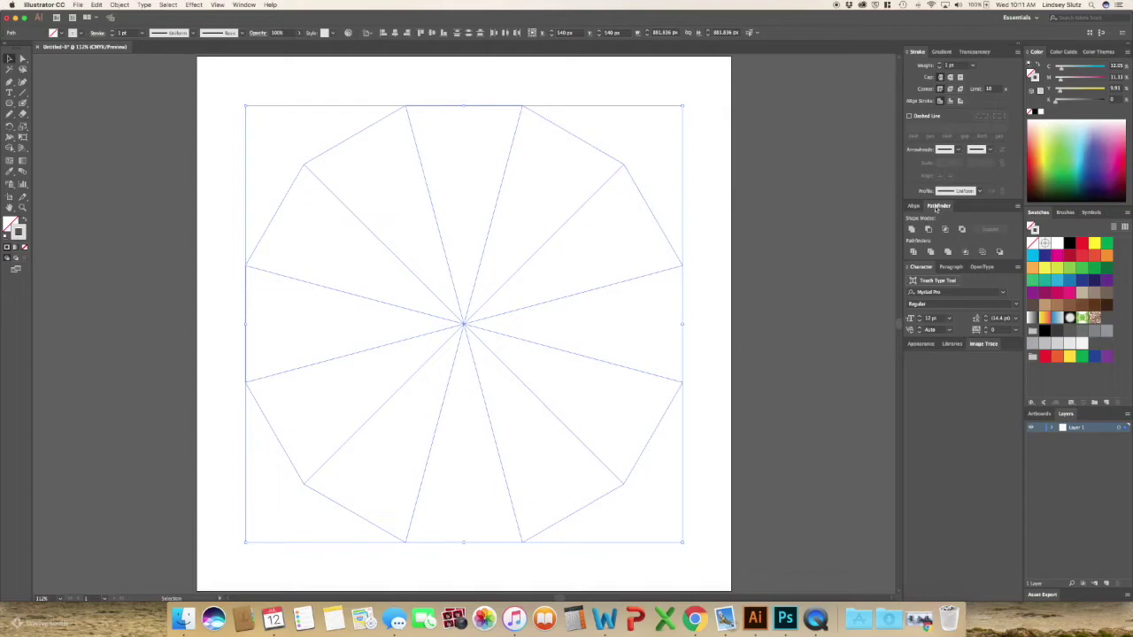
click(243, 4)
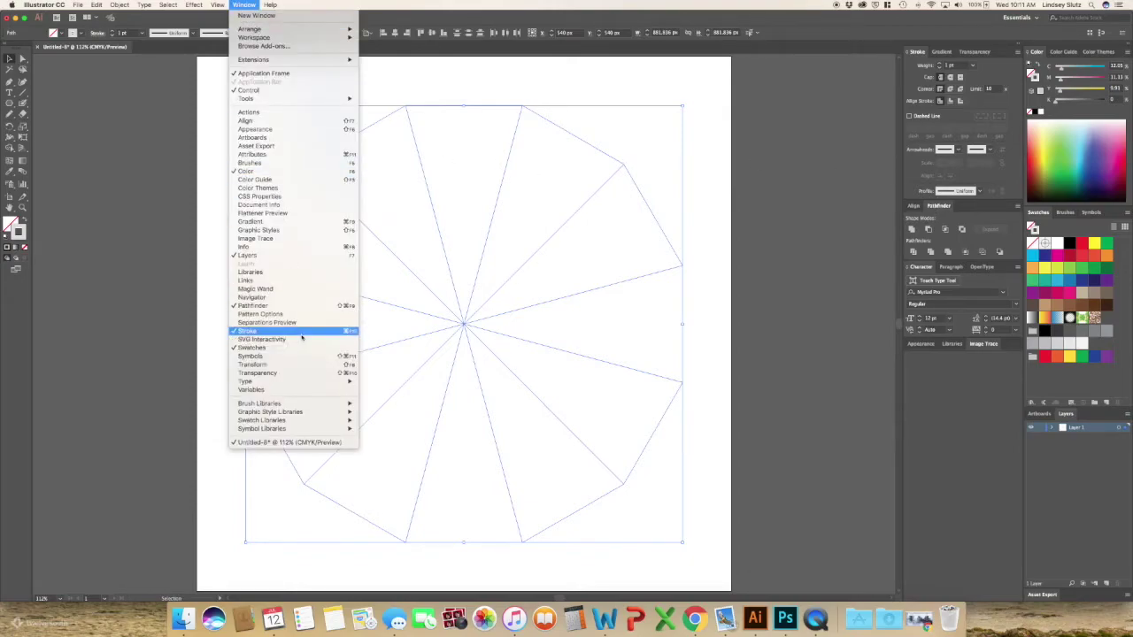
click(859, 285)
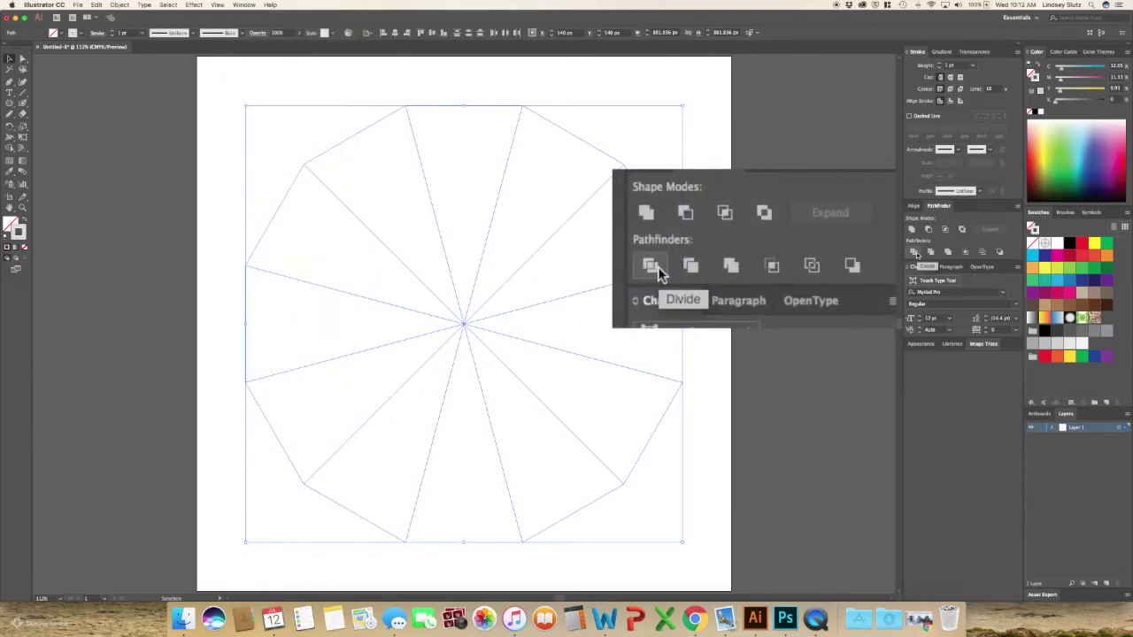
click(916, 253)
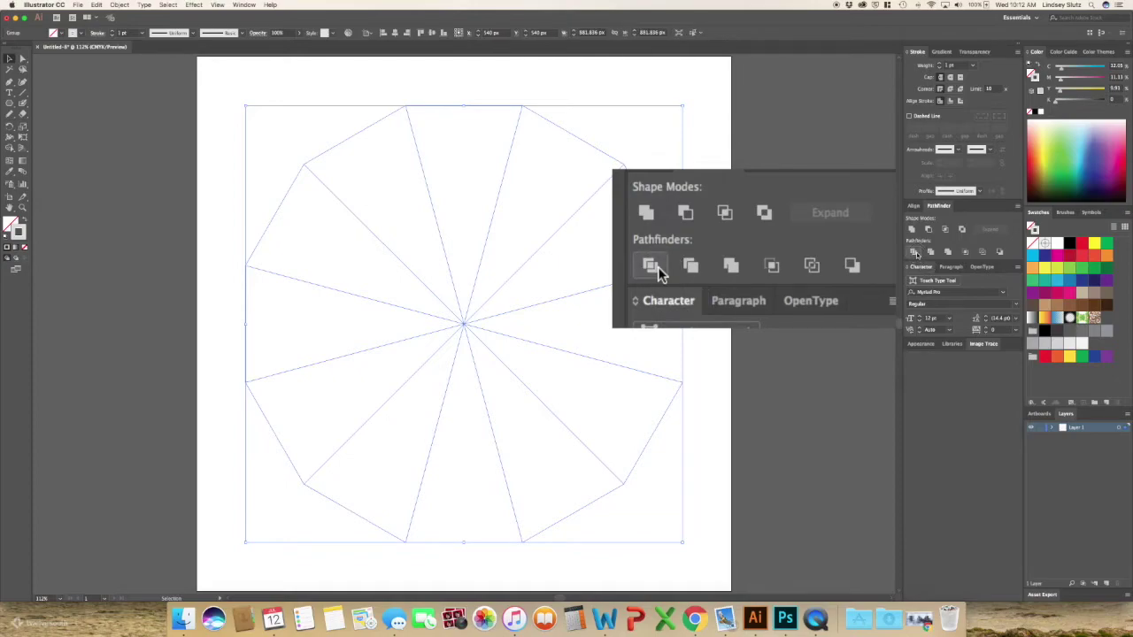
right_click(553, 304)
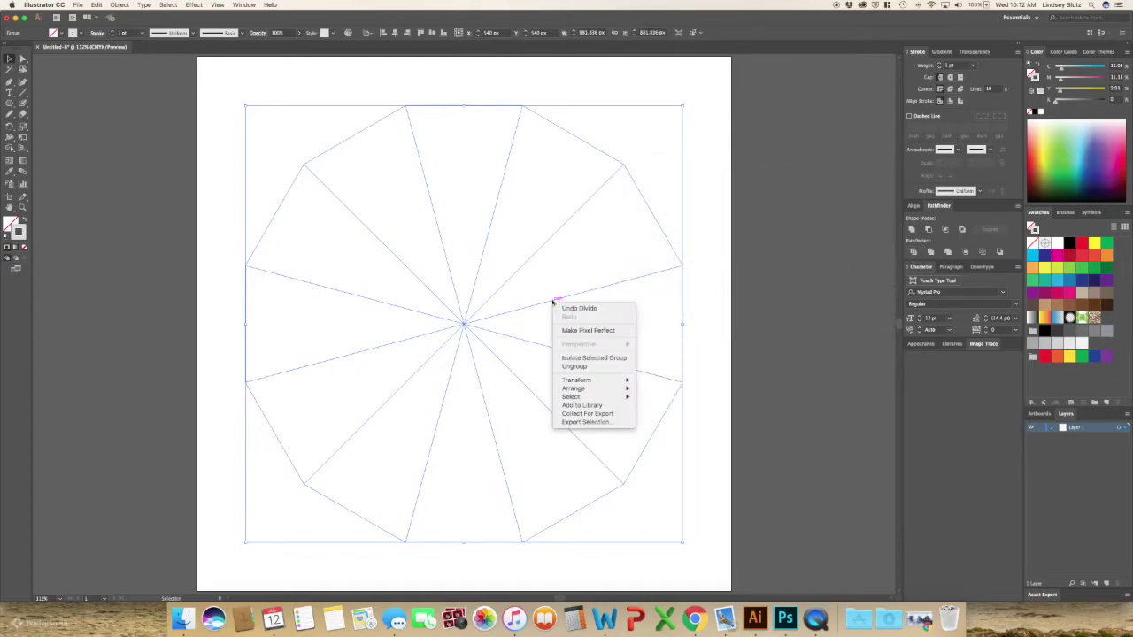
click(566, 365)
click(685, 488)
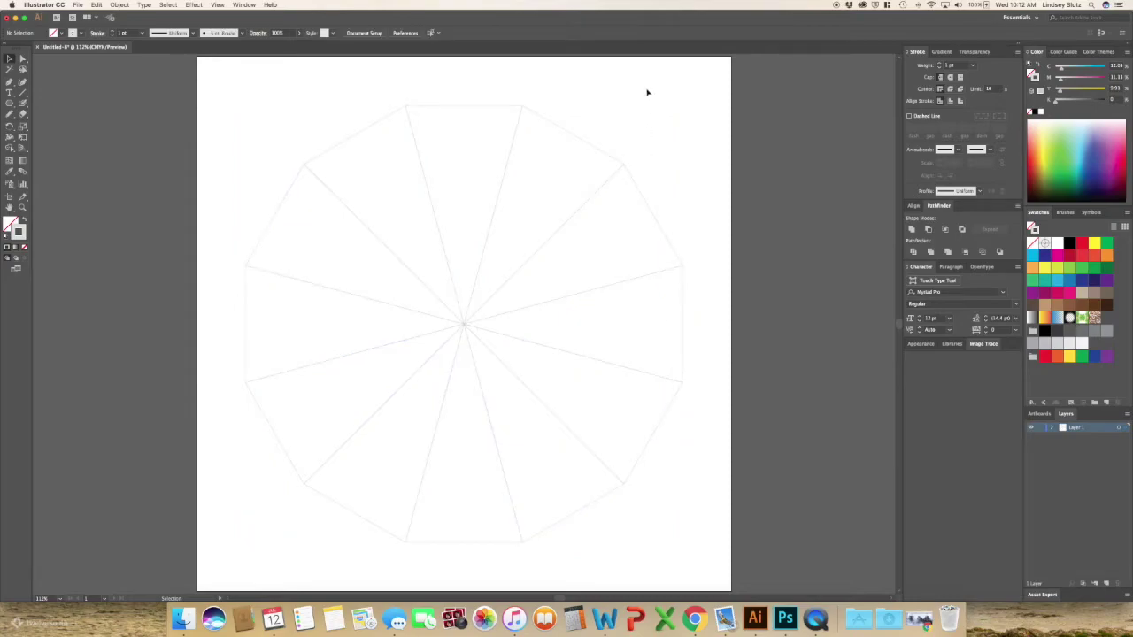
Delete all slices except the single wedge just right of top centre.
click(572, 135)
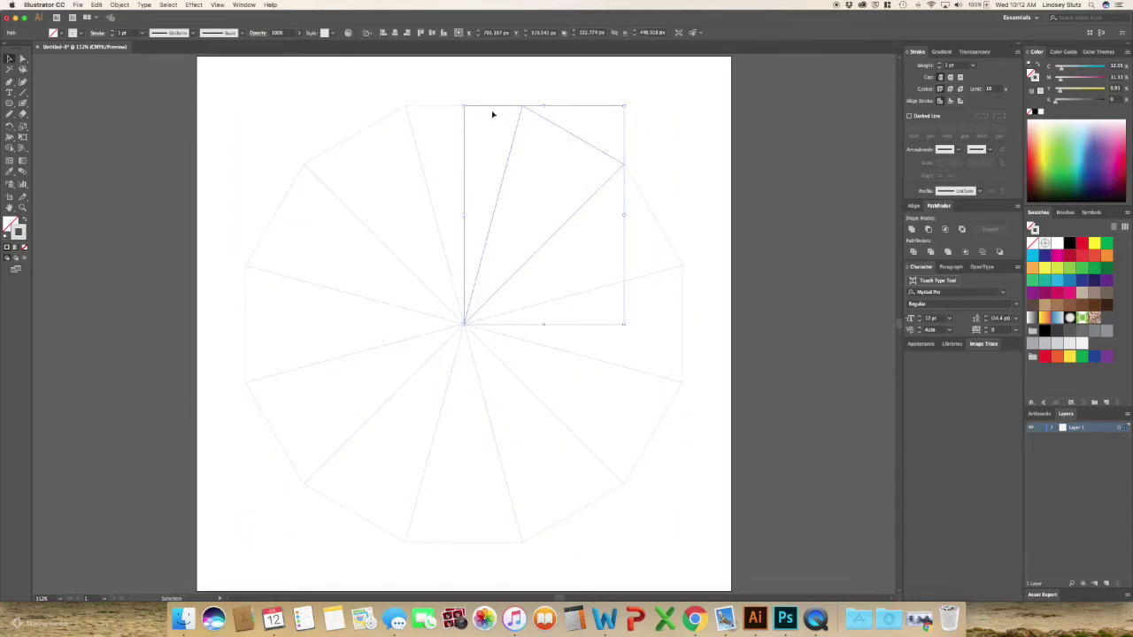
drag(677, 511, 336, 341)
key(Delete)
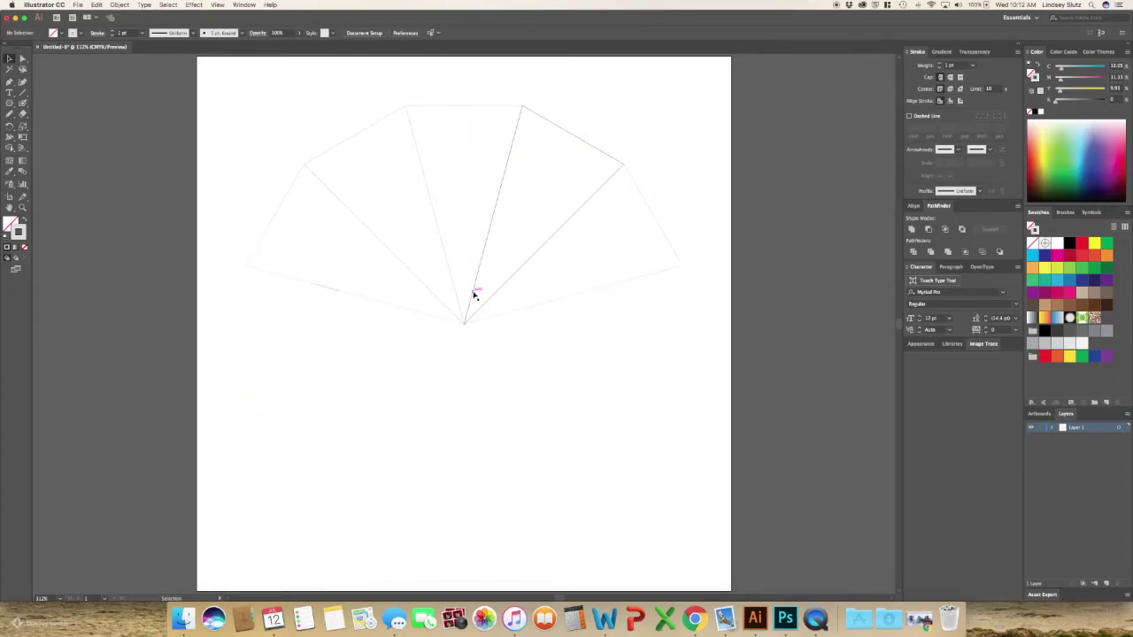
key(Delete)
drag(277, 118, 422, 291)
key(Delete)
click(548, 246)
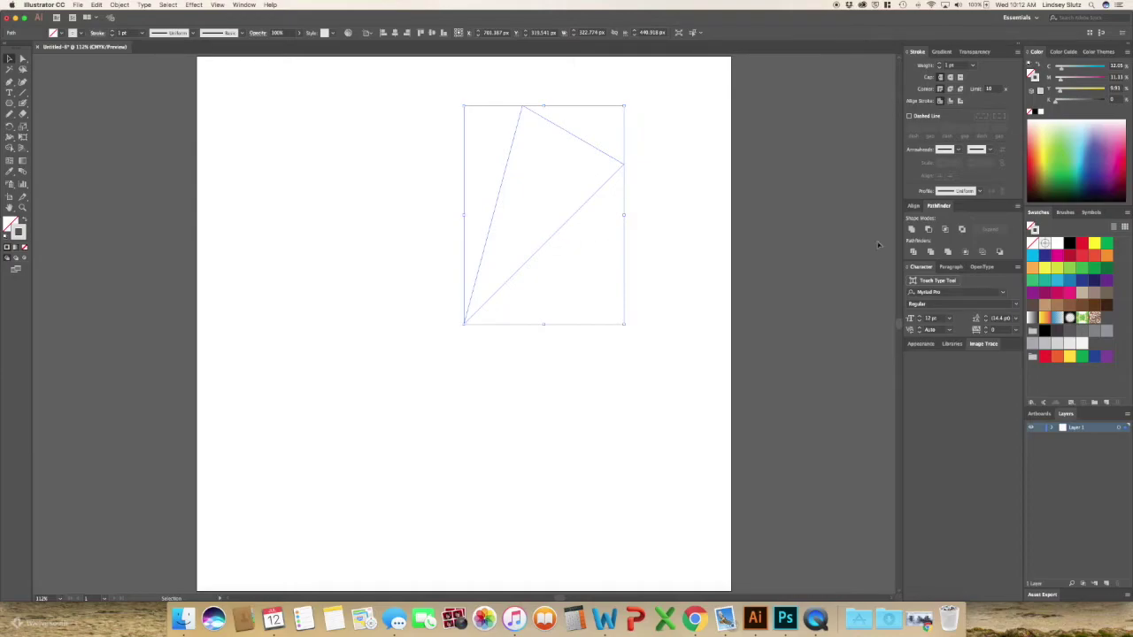
Save the wedge as a new Graphic-type symbol, New Symbol 1, from the Symbols panel.
click(1092, 212)
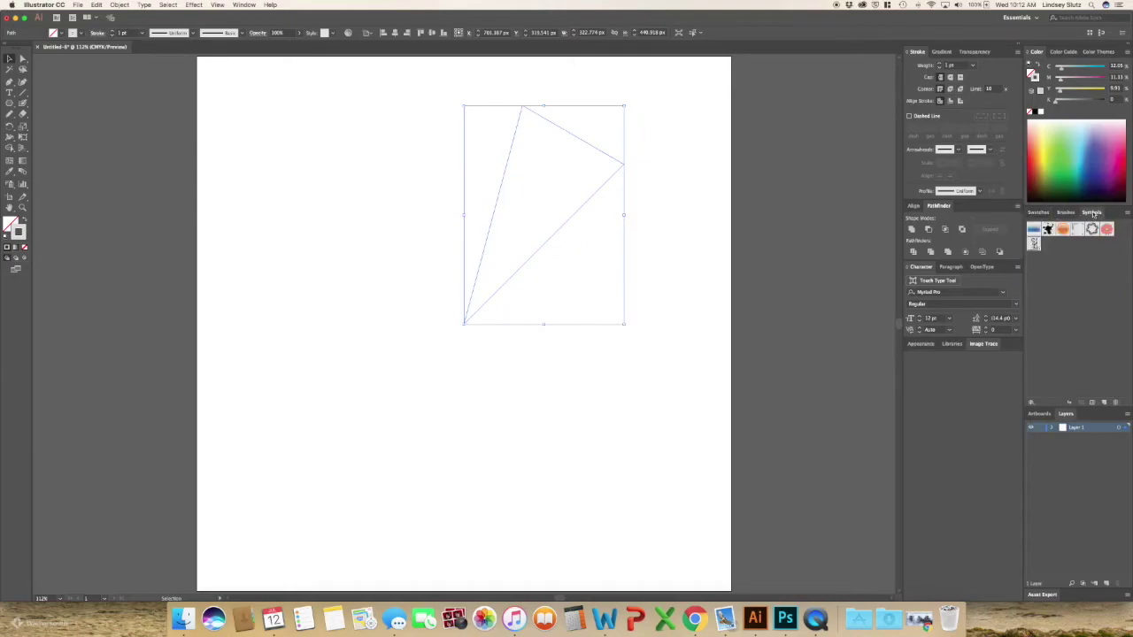
click(243, 5)
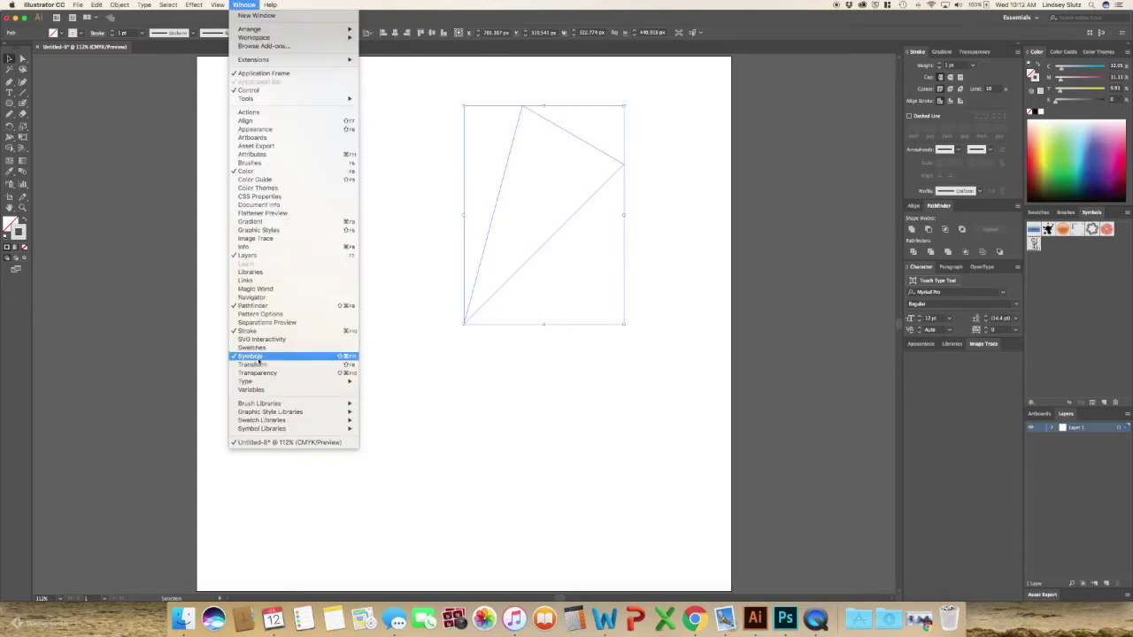
click(1037, 324)
click(1104, 402)
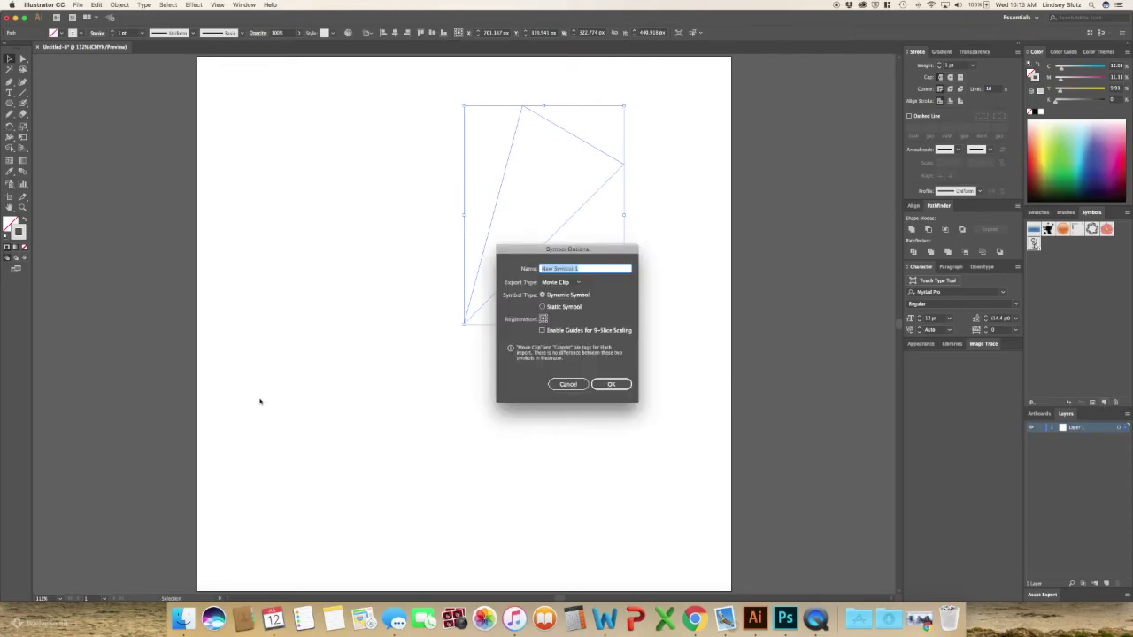
click(566, 282)
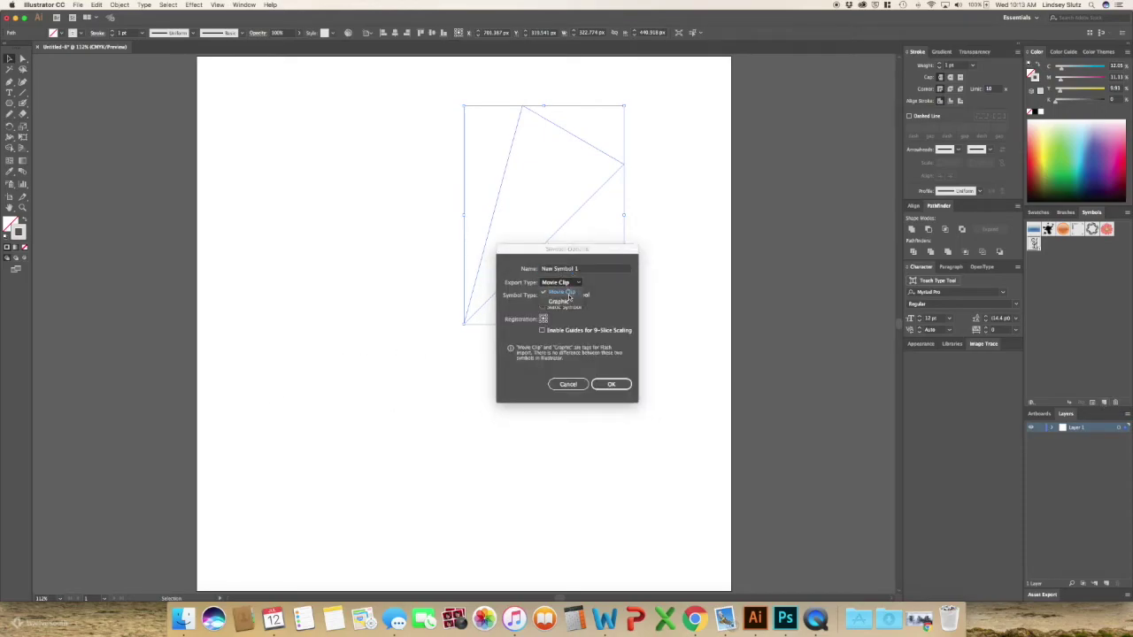
click(559, 301)
click(609, 384)
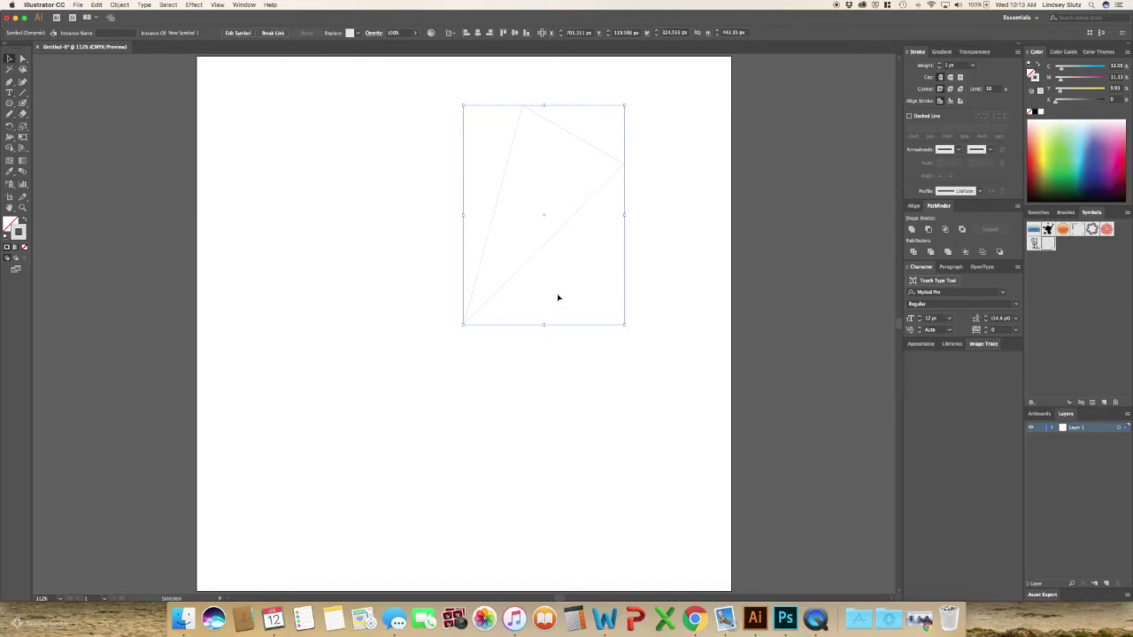
Rotate a copy of the wedge symbol 30° around its bottom corner, checking the preview first.
key(r)
key(alt)
alt+click(463, 325)
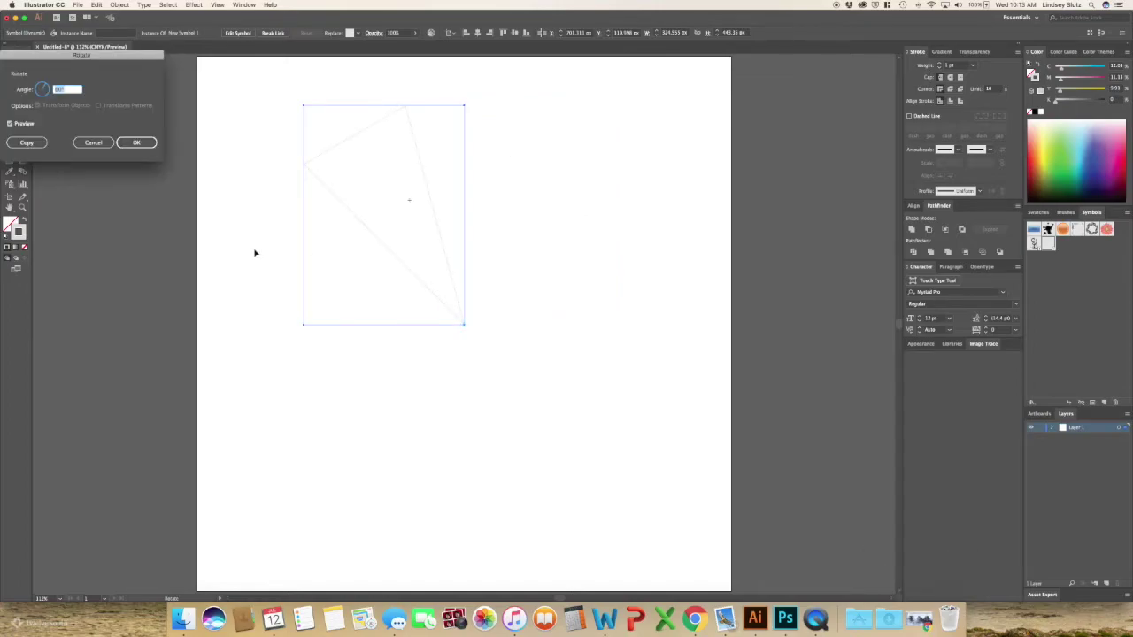
text(30)
click(10, 125)
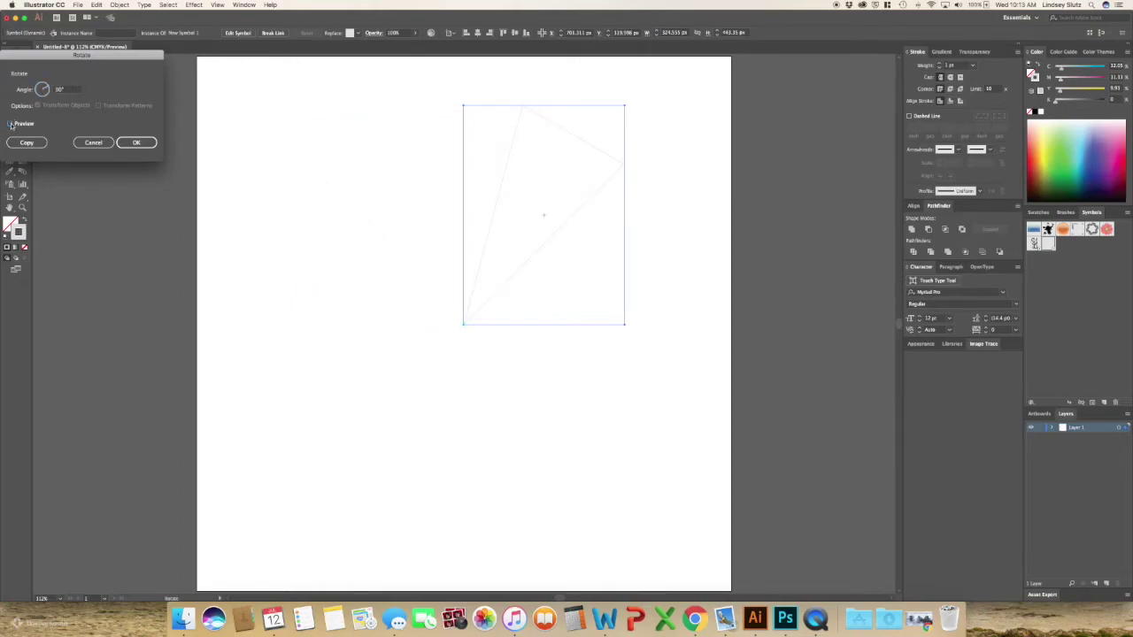
click(10, 125)
click(11, 125)
click(11, 125)
click(11, 125)
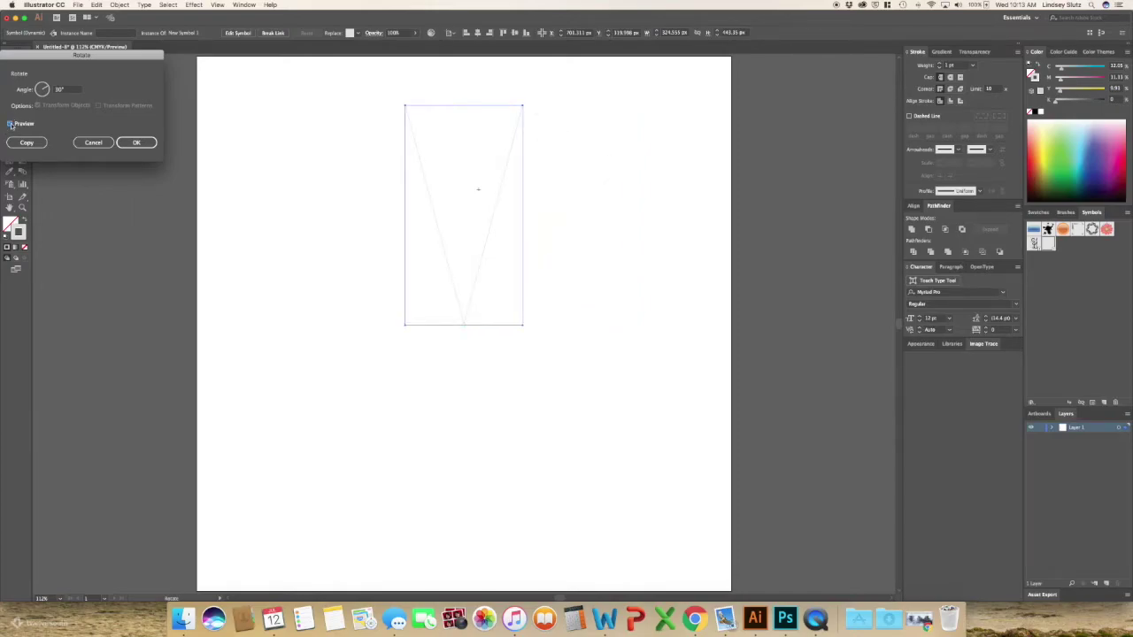
click(10, 125)
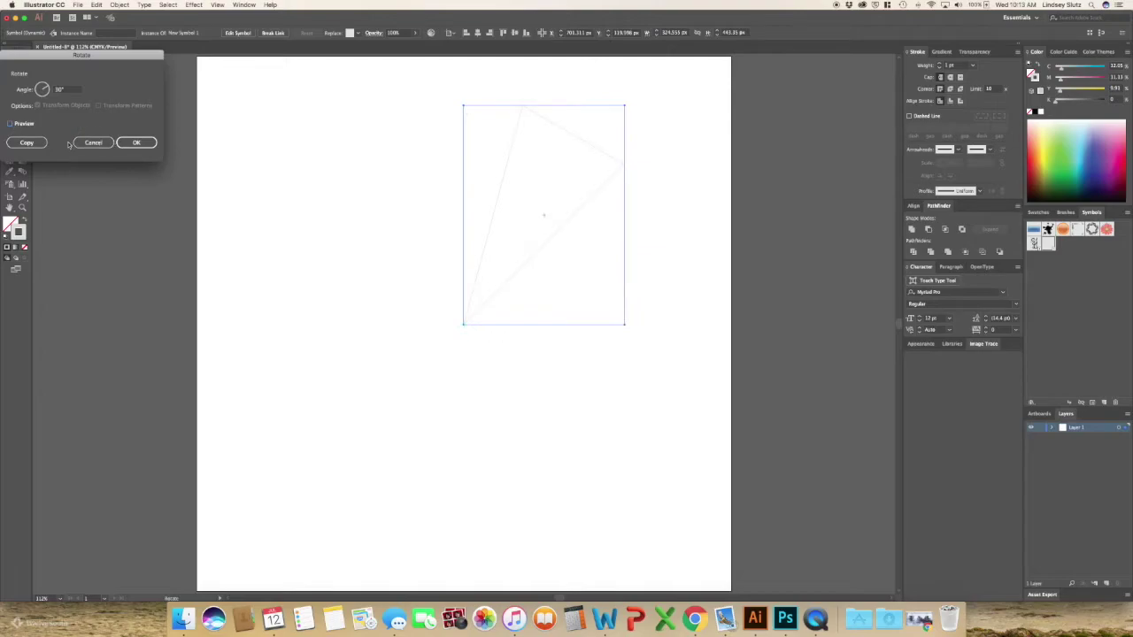
click(31, 142)
key(super+d)
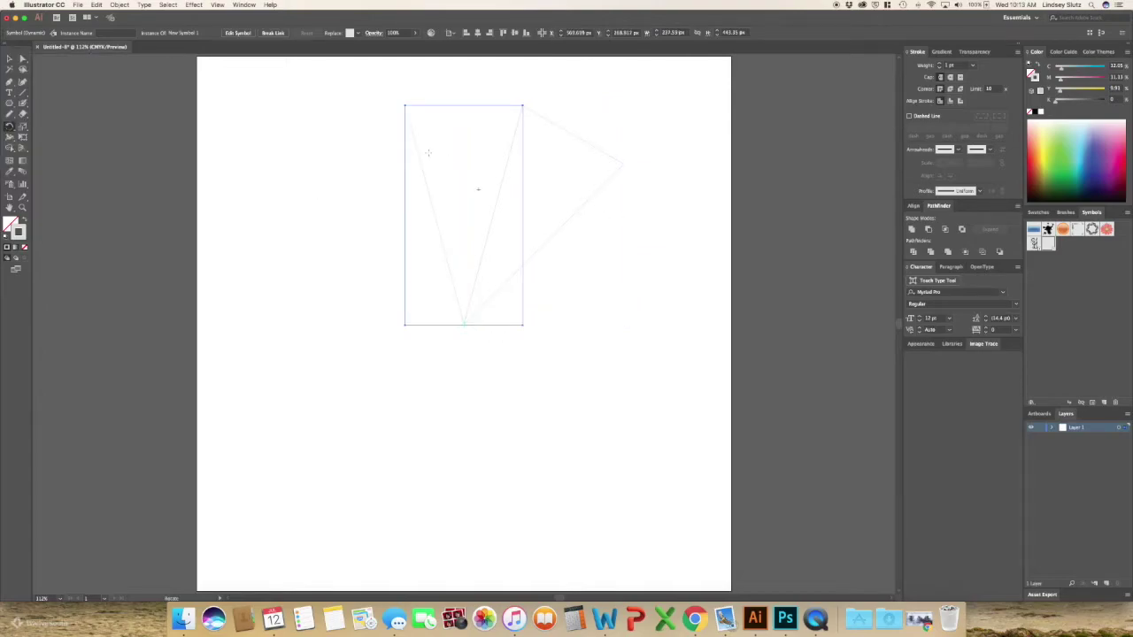
Reflect the rotated wedge copy vertically with Object > Transform > Reflect.
click(124, 6)
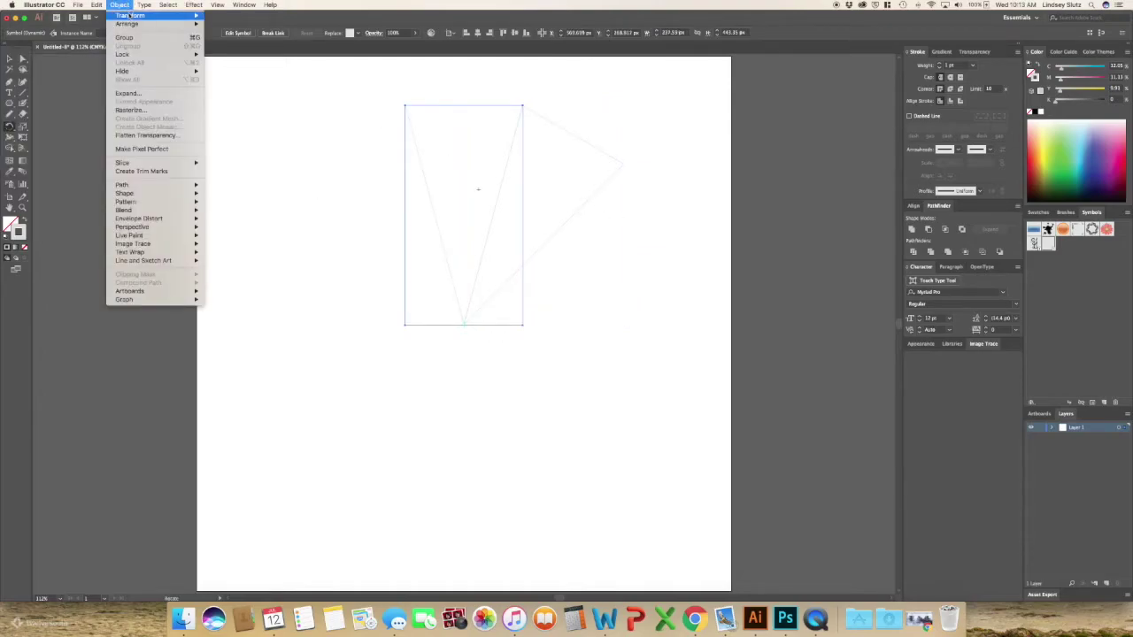
mouse_move(129, 16)
click(241, 49)
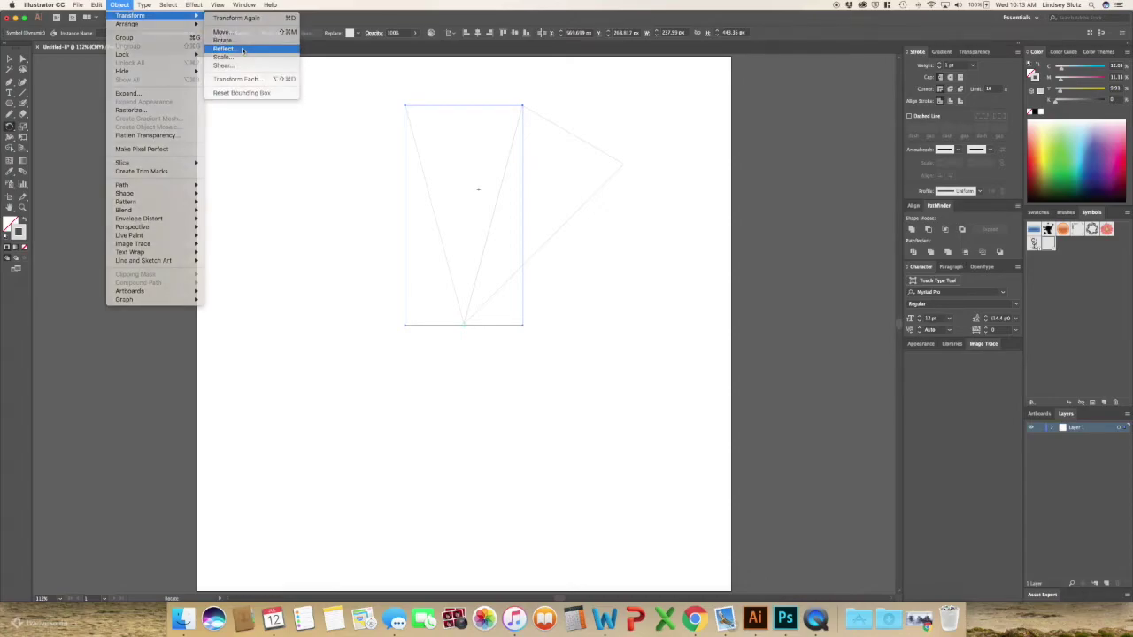
click(9, 171)
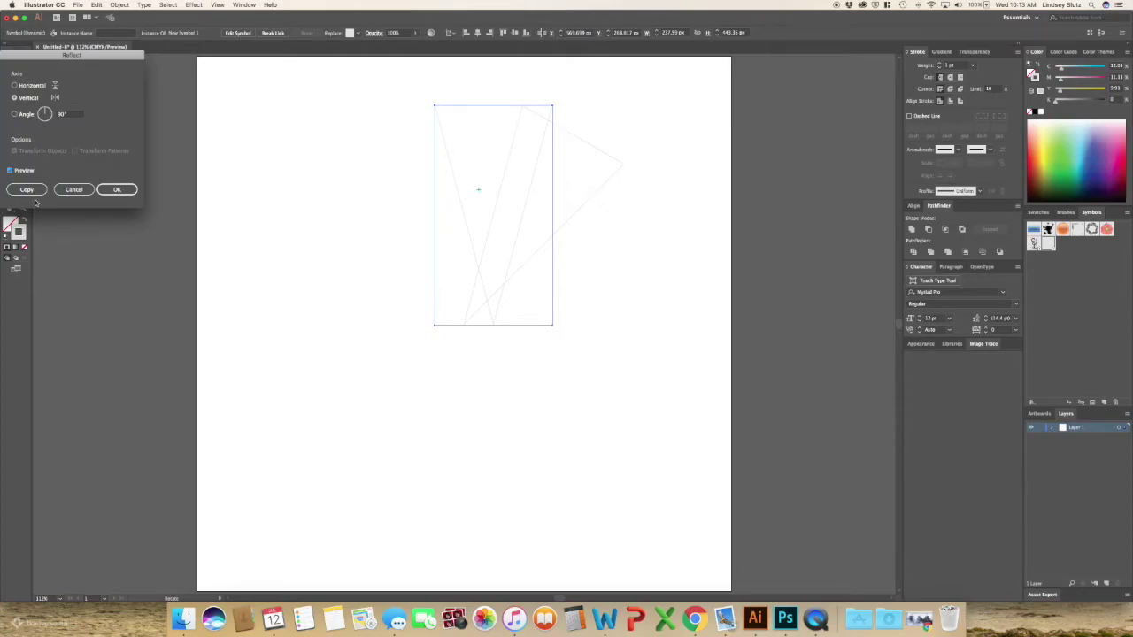
click(115, 190)
Move the mirrored wedge into line with the original and select both wedges.
drag(622, 70, 662, 157)
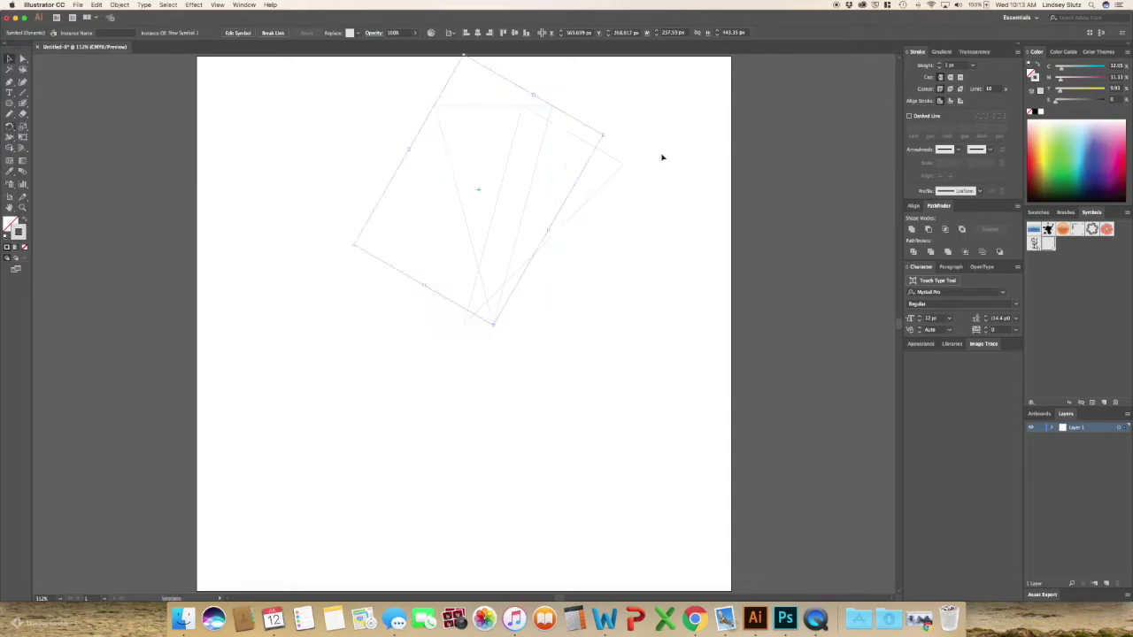
click(464, 105)
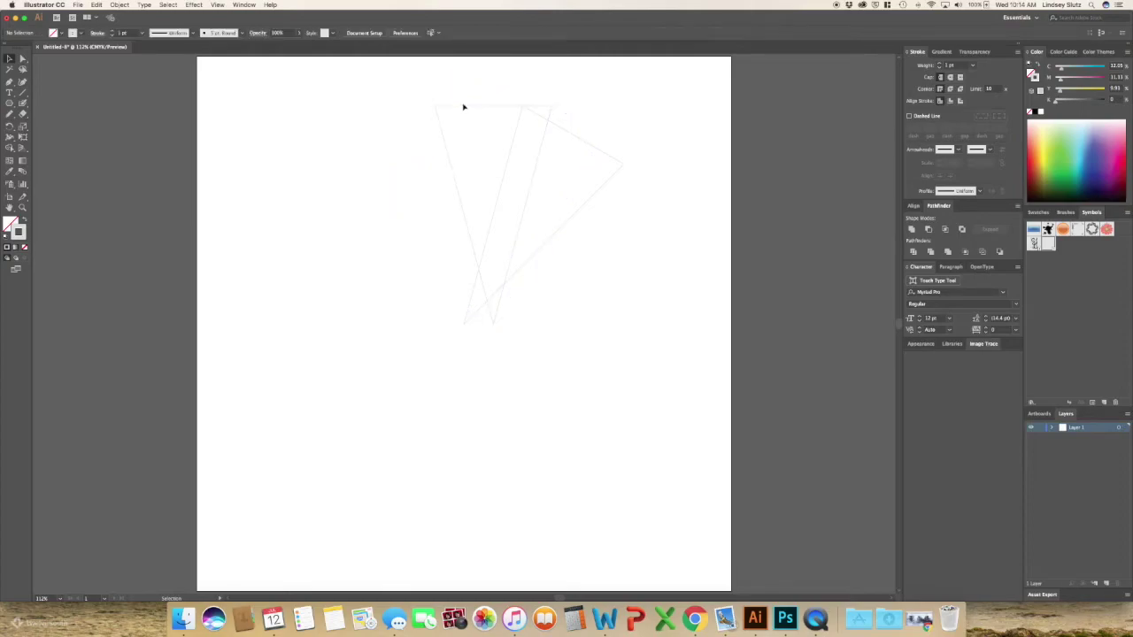
drag(464, 105, 434, 107)
drag(510, 312, 377, 227)
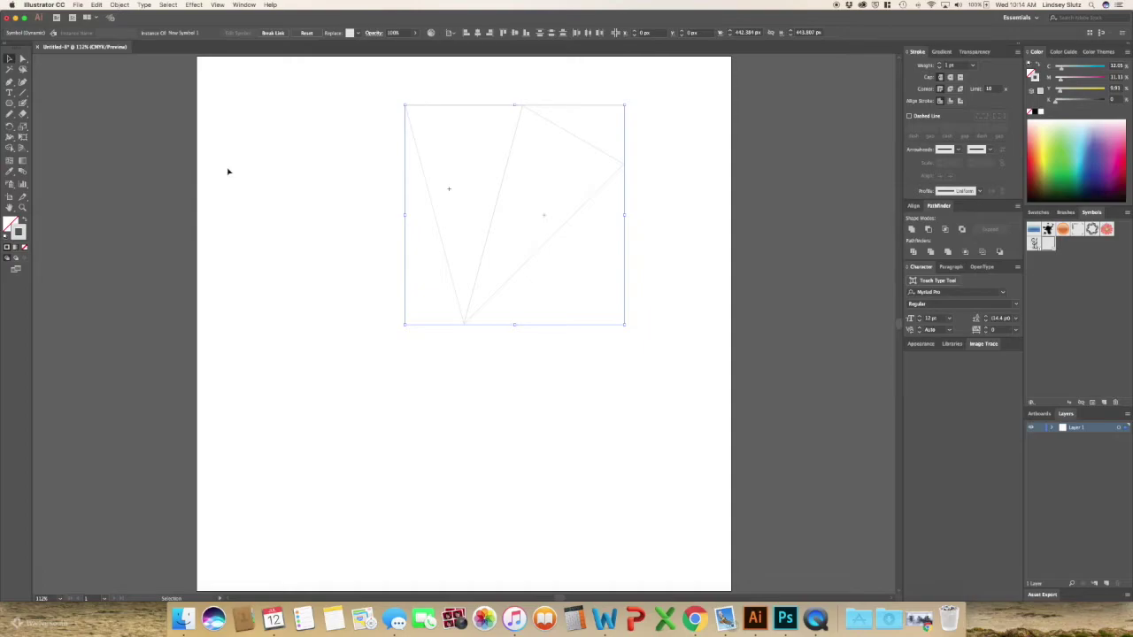
Make a 60° rotated copy of the wedge pair around their shared bottom point.
key(s)
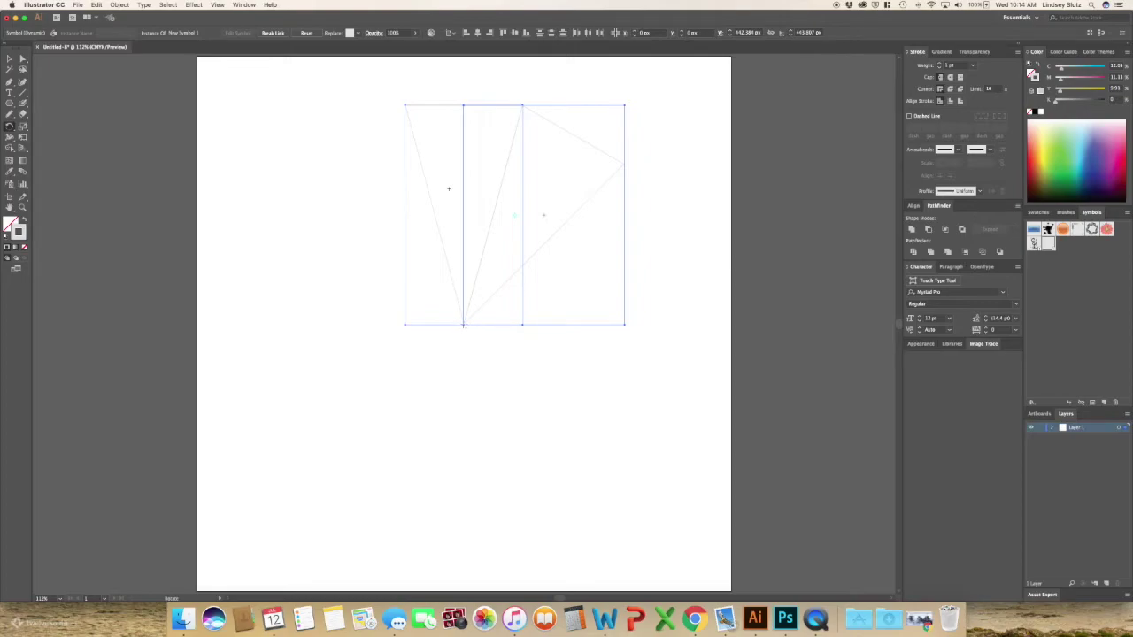
alt+click(463, 324)
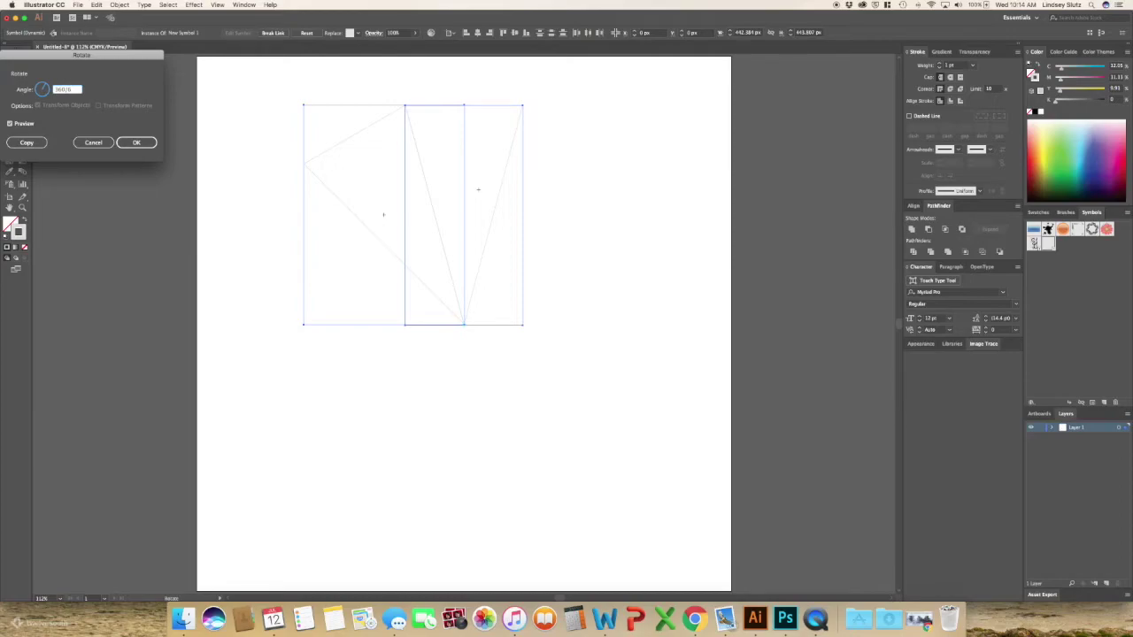
click(9, 124)
click(10, 123)
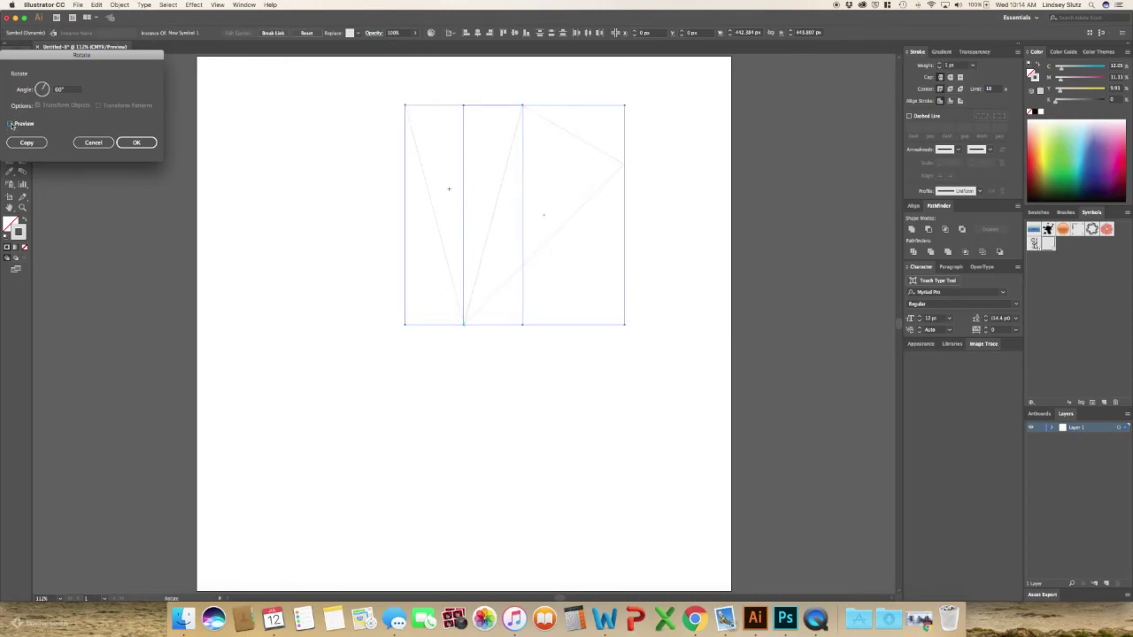
click(27, 142)
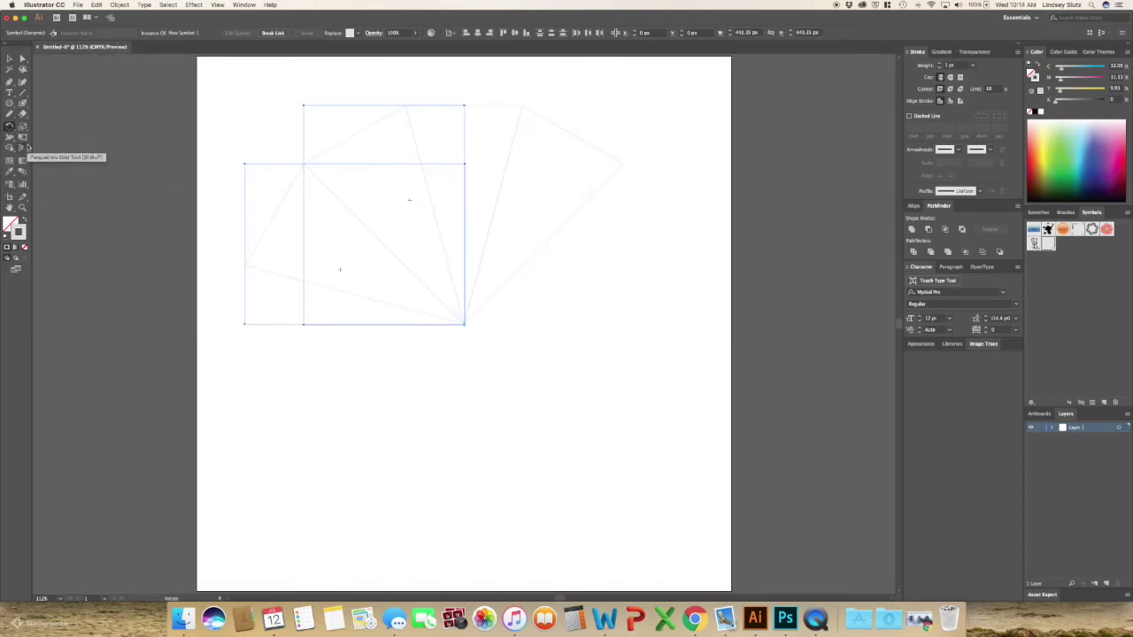
Repeat the 60° rotated copy three more times to close the ring, then deselect.
key(super+d)
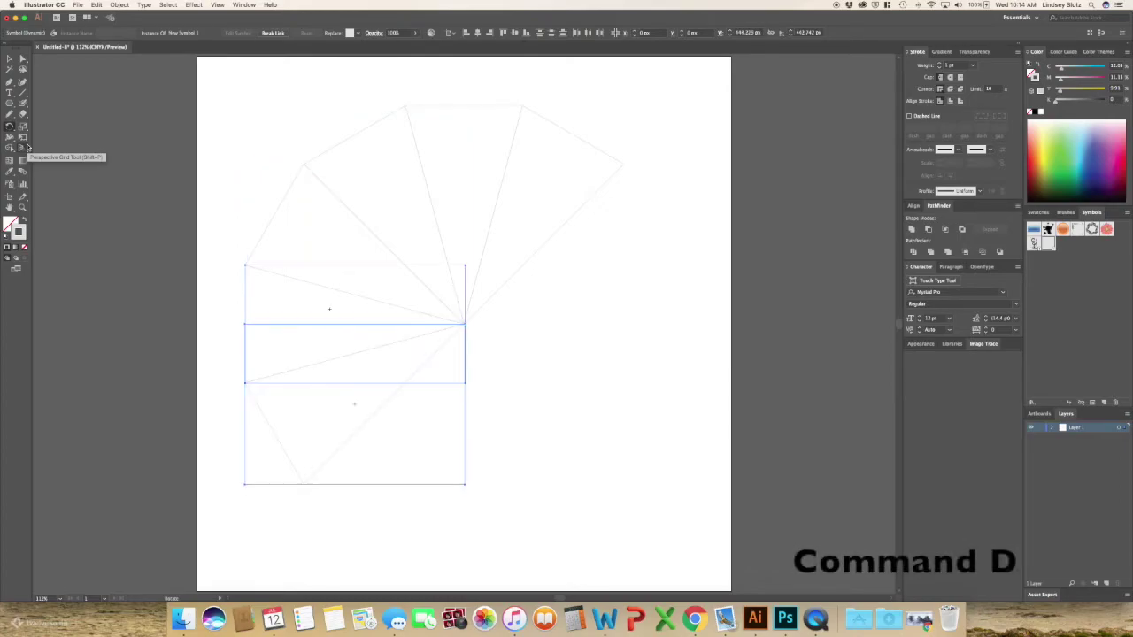
key(super+d)
key(super+d)
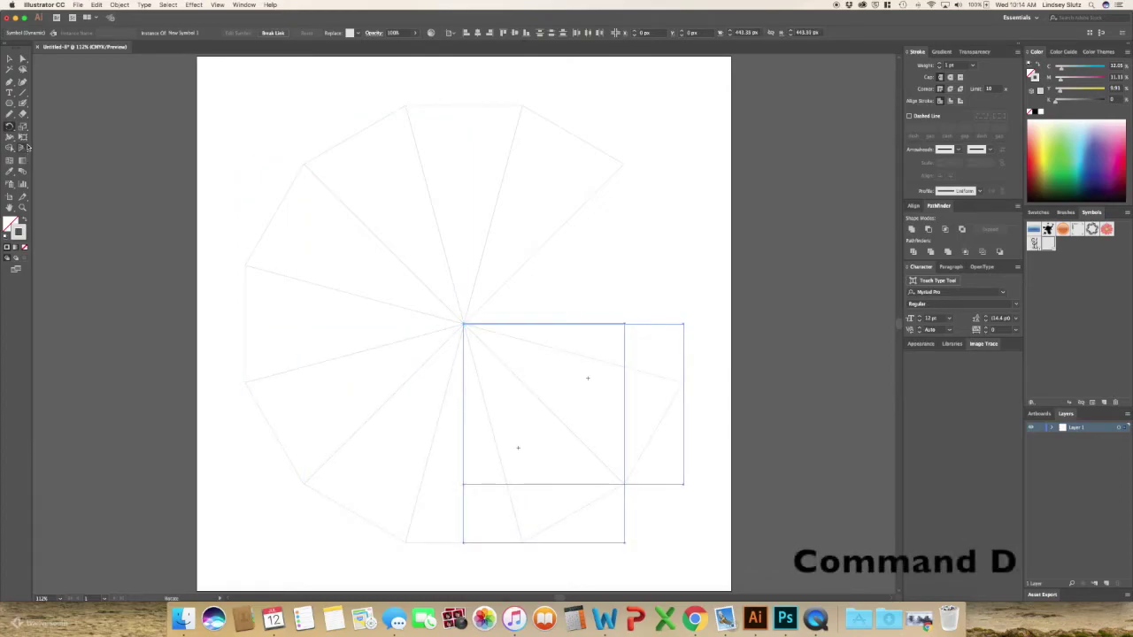
key(super+d)
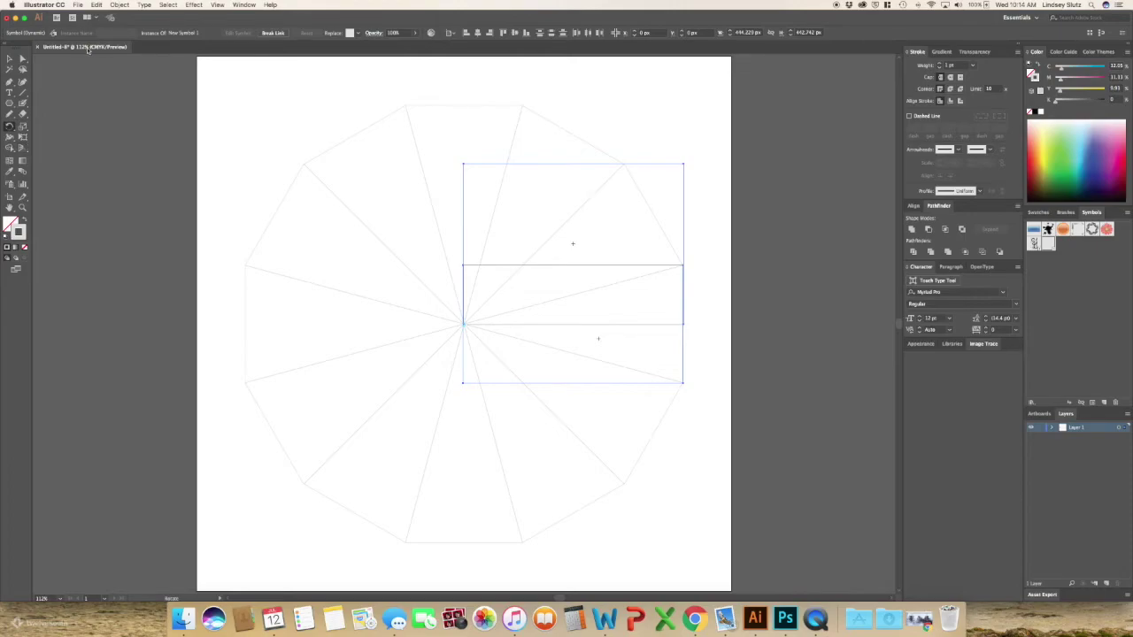
click(10, 59)
click(426, 97)
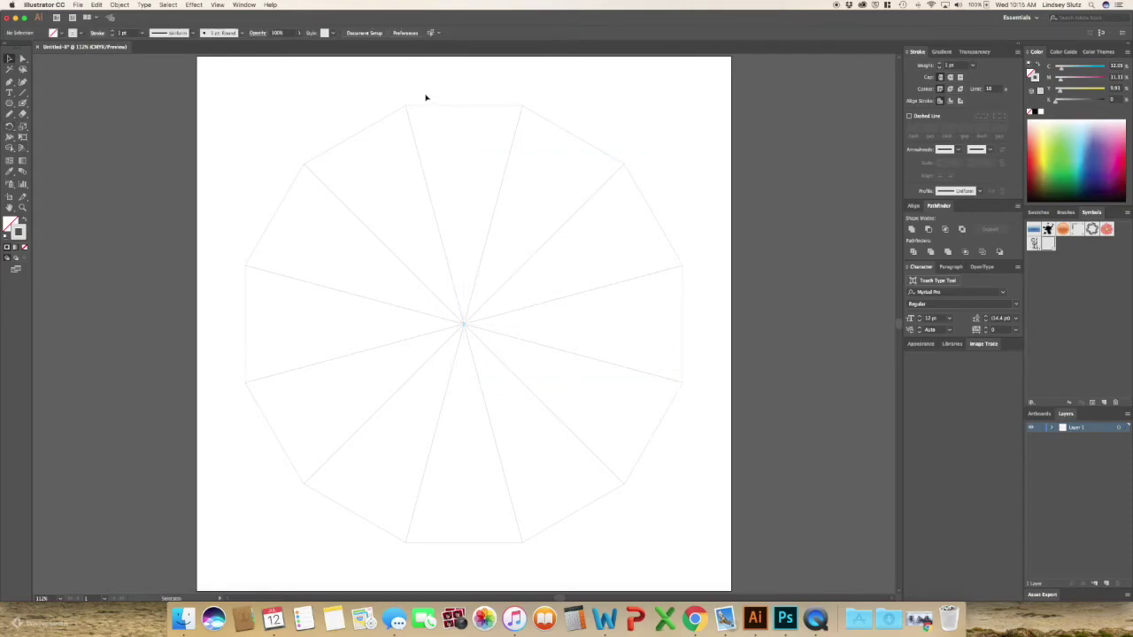
Enter editing mode for New Symbol 1 and zoom in on its radiating guide lines.
double_click(564, 133)
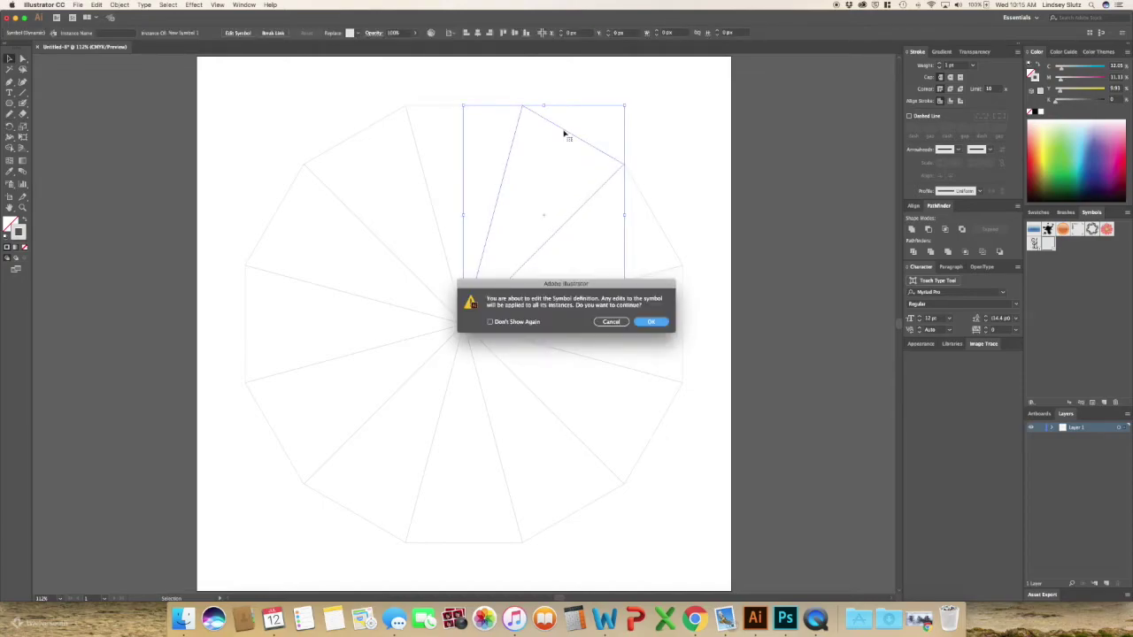
click(660, 325)
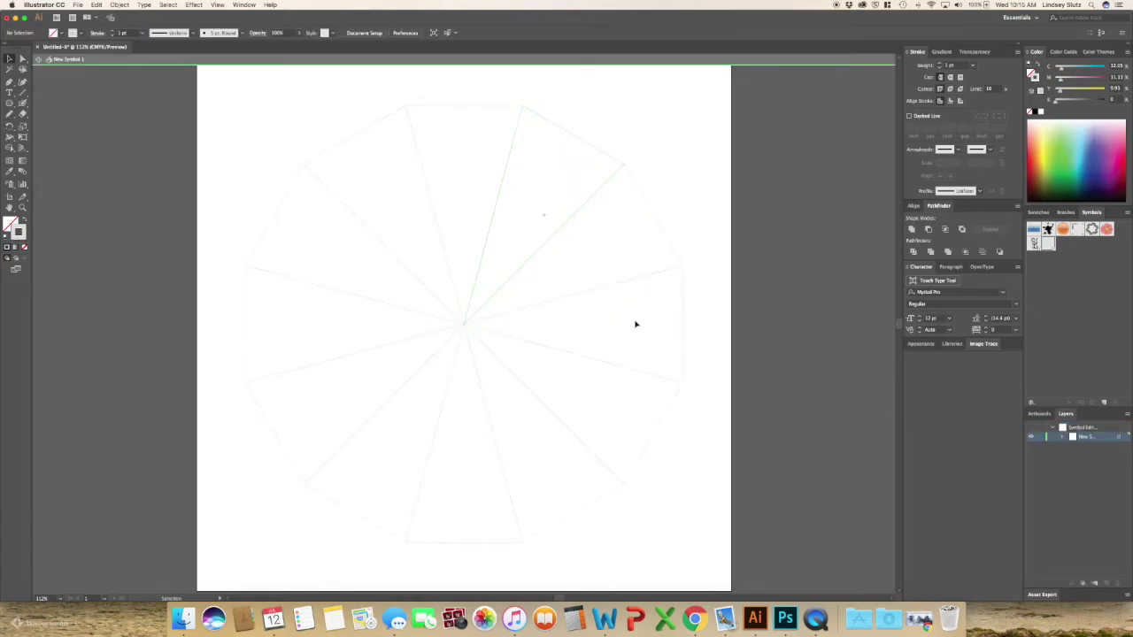
key(a)
key(super+equal)
key(super+equal)
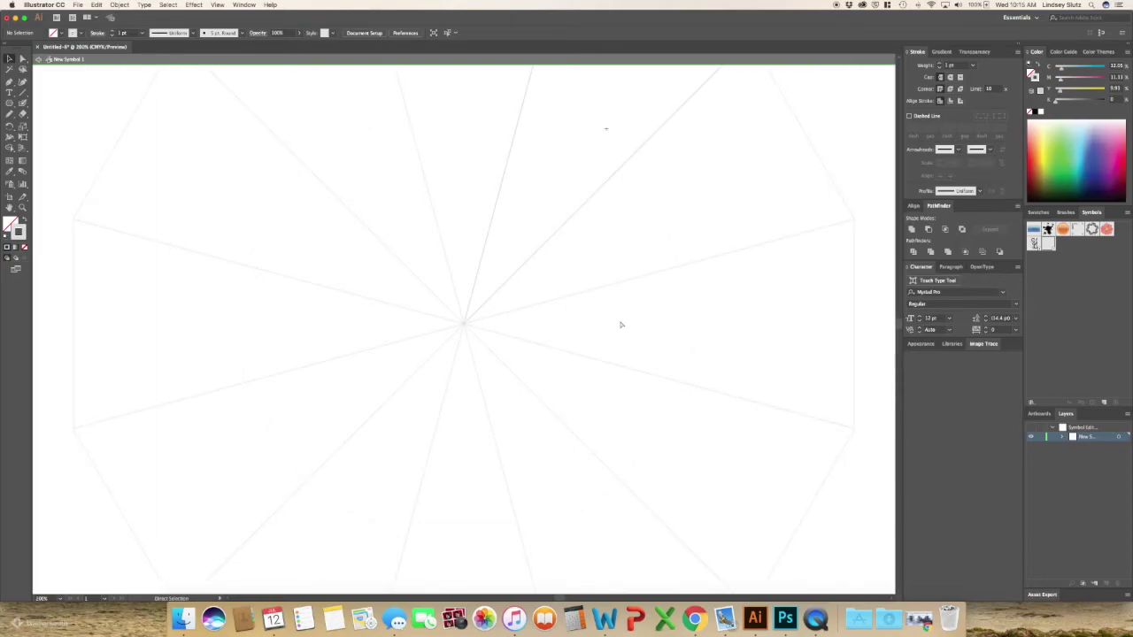
key(super+equal)
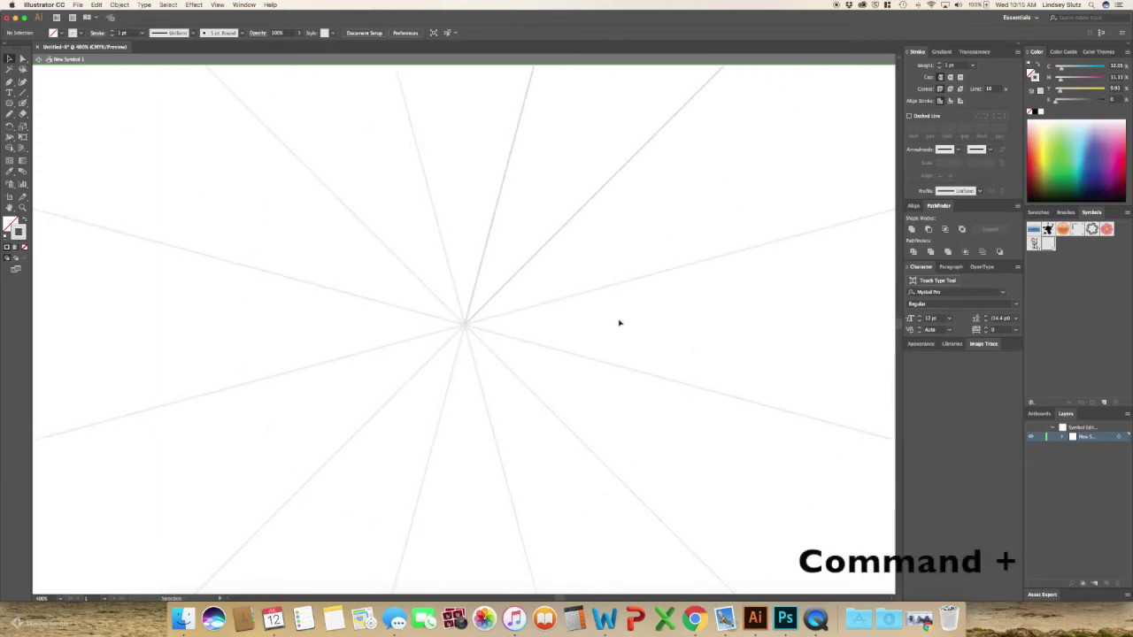
Draw a solid black, no-stroke circle and move it onto the rays' centre.
click(18, 103)
click(39, 124)
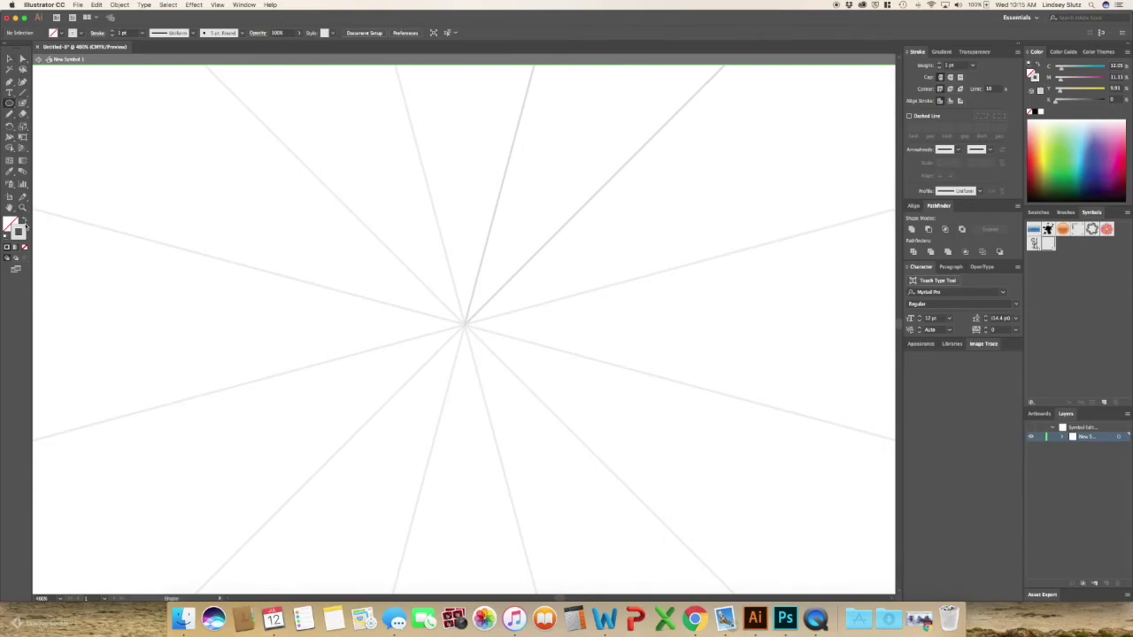
click(25, 217)
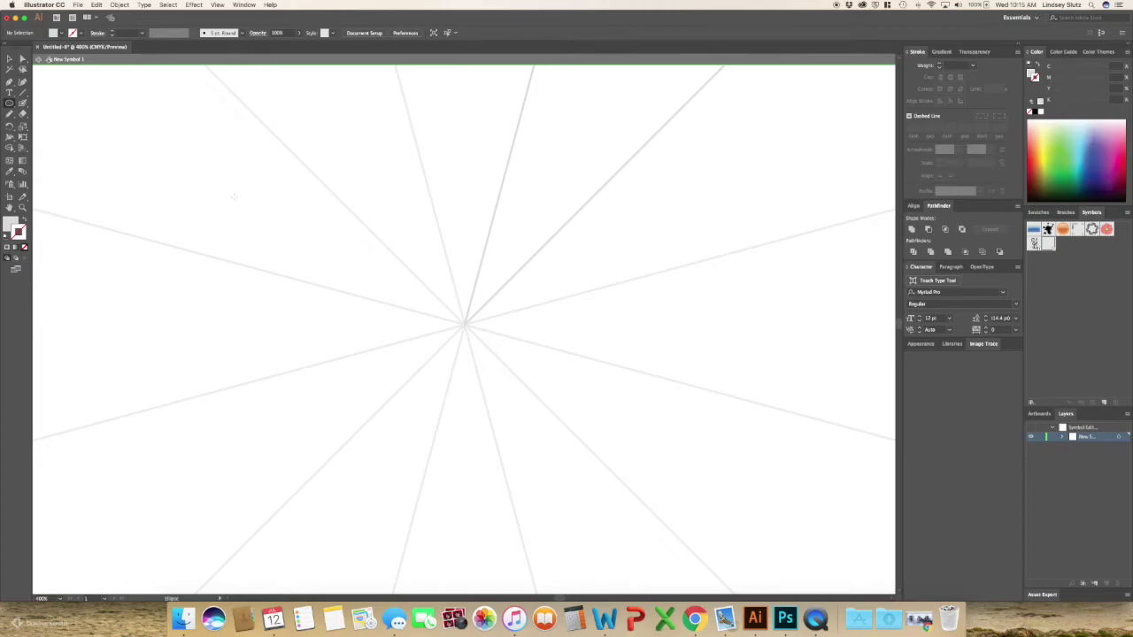
click(1038, 213)
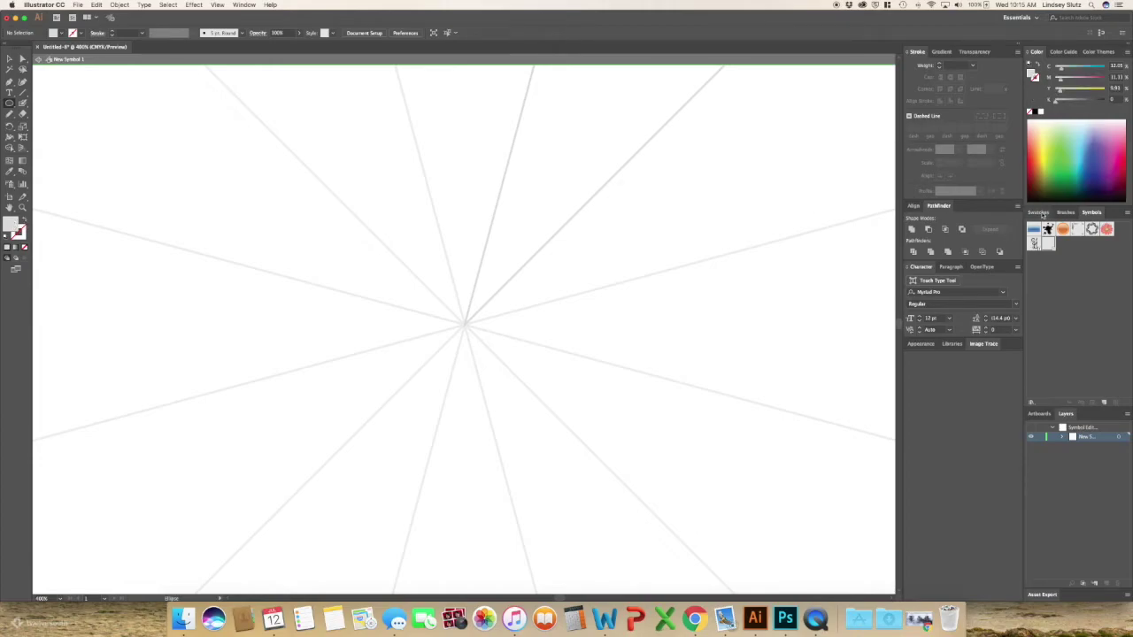
click(1069, 243)
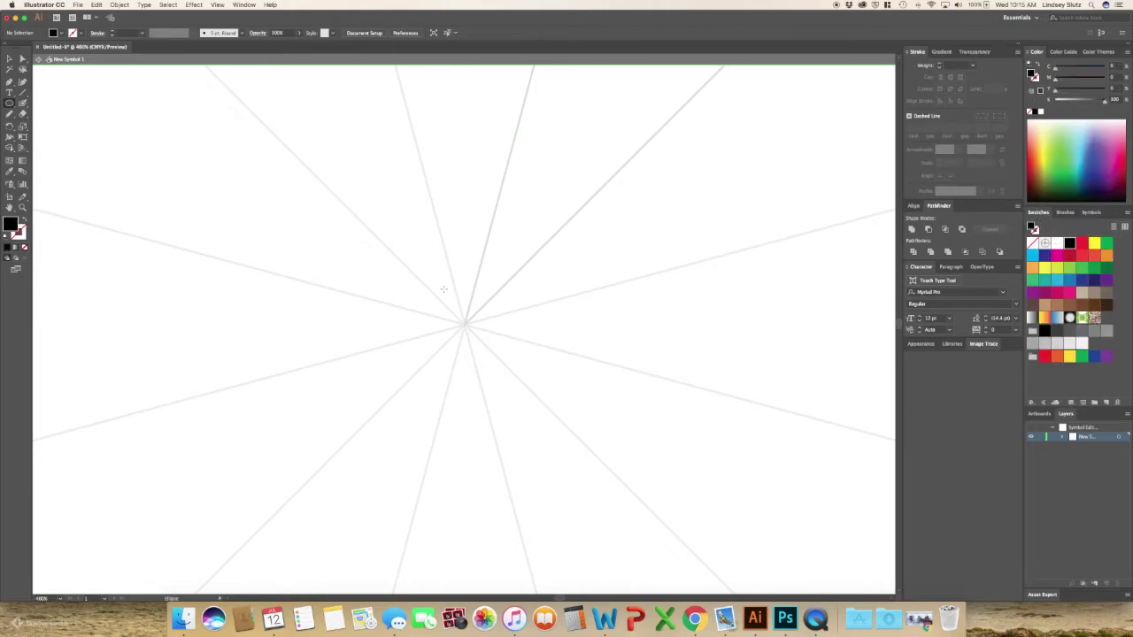
mouse_move(490, 333)
mouse_down()
mouse_move(537, 354)
mouse_move(549, 394)
mouse_up()
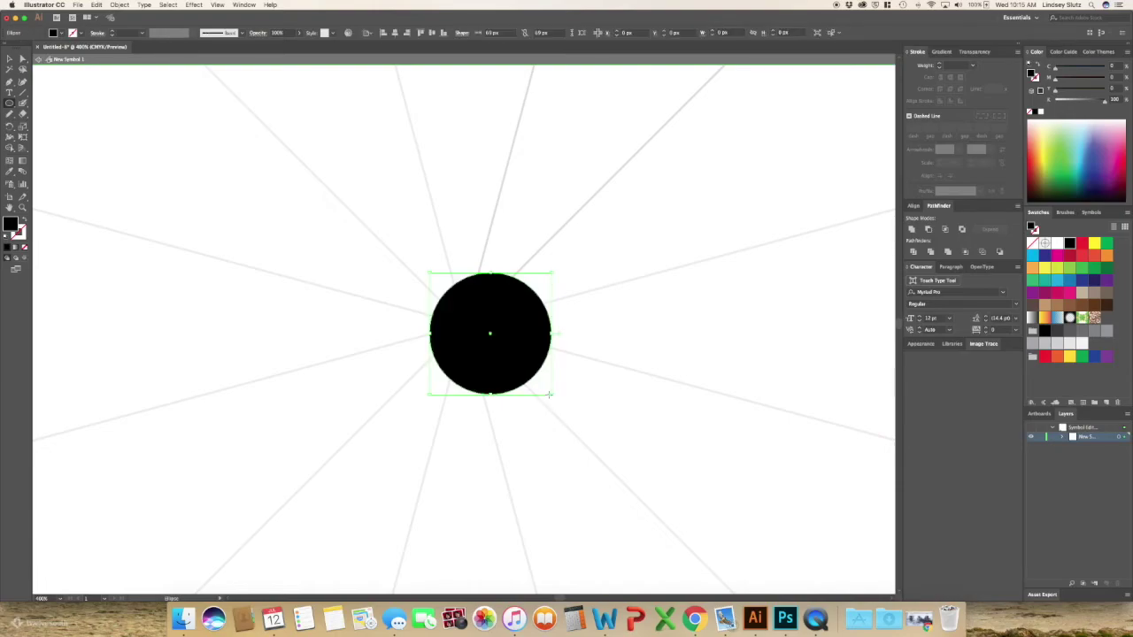
key(v)
drag(531, 329, 506, 328)
Draw a thin black Pen-tool curve rising from the circle's top edge.
click(541, 295)
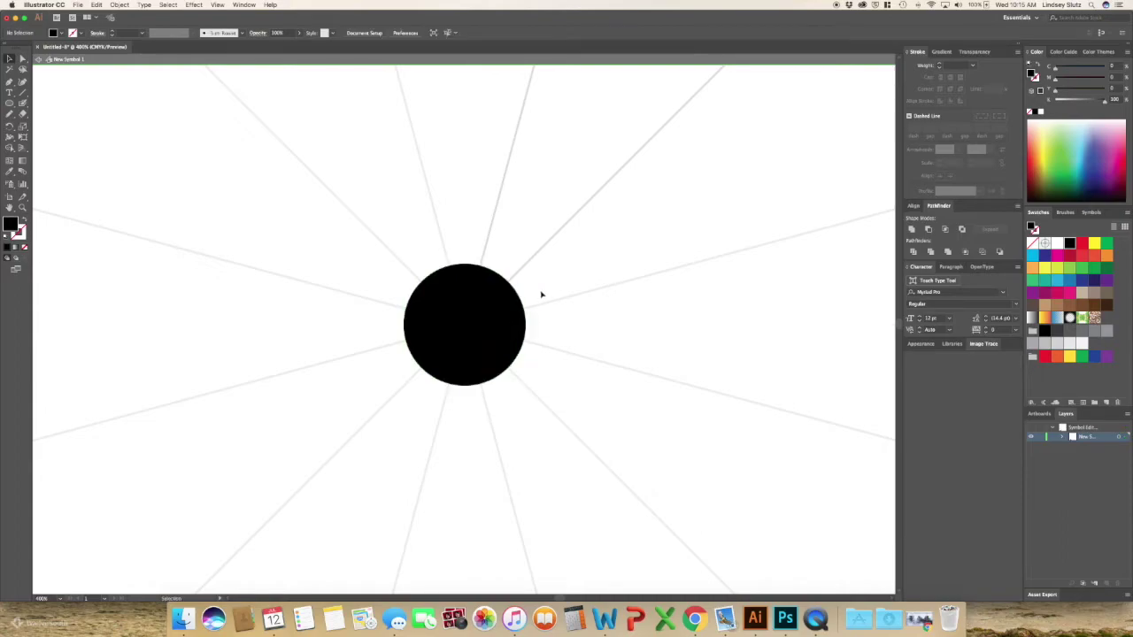
click(10, 82)
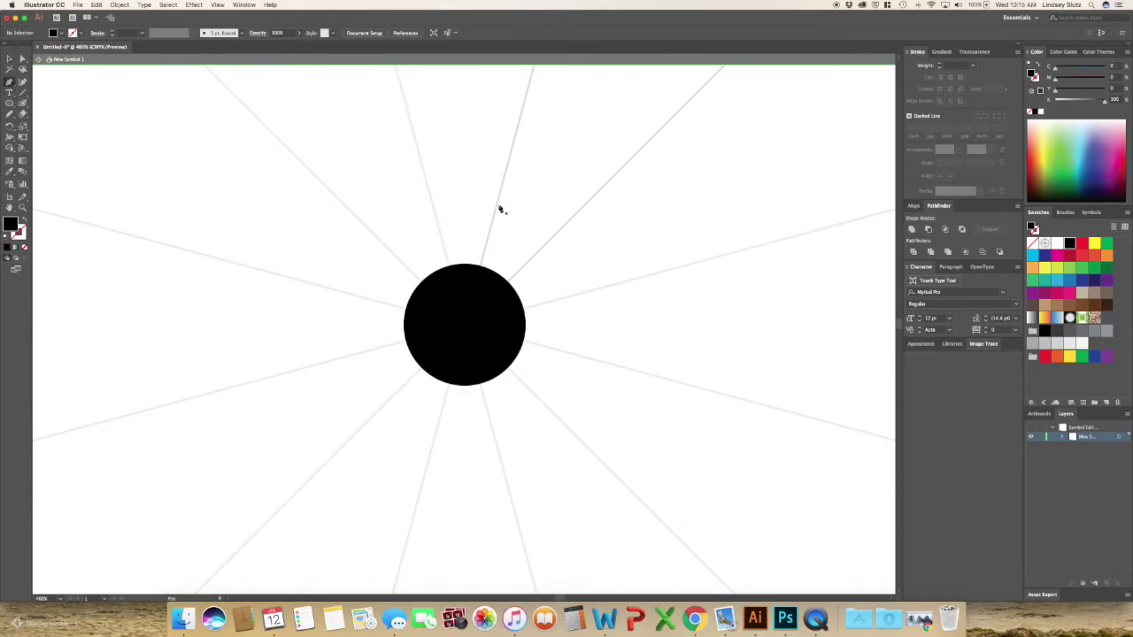
click(499, 200)
drag(499, 283, 474, 309)
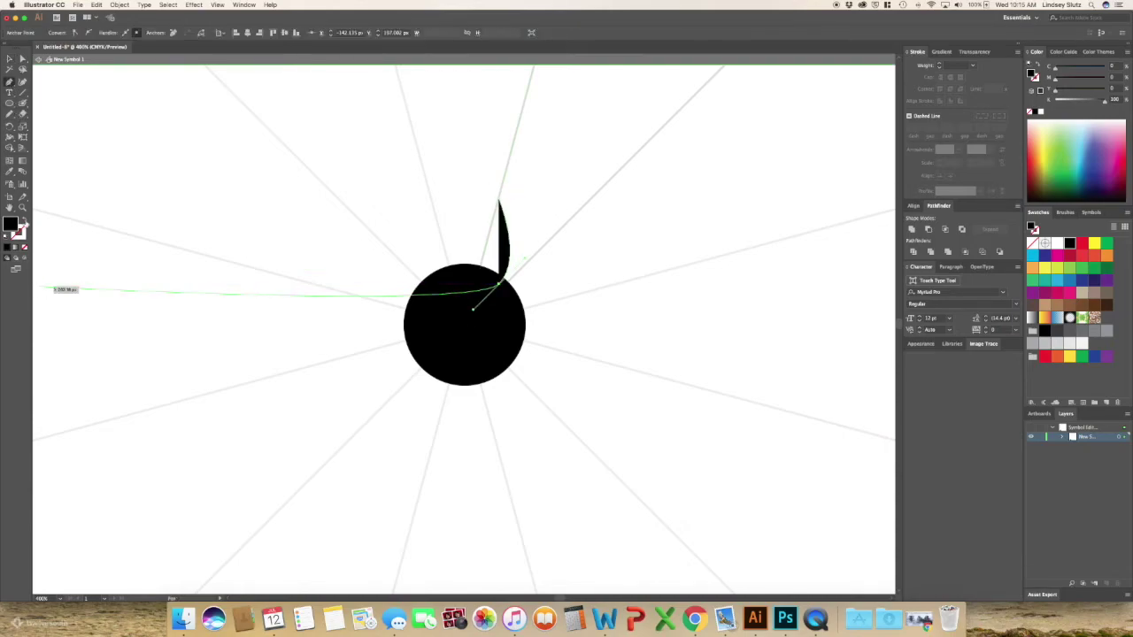
click(24, 222)
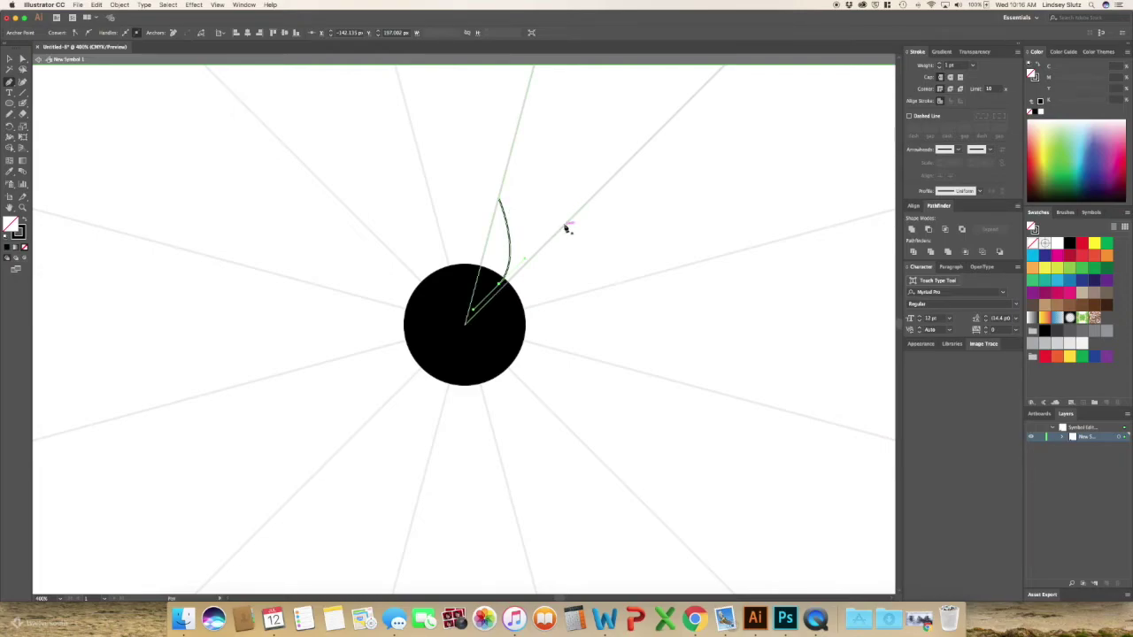
key(Escape)
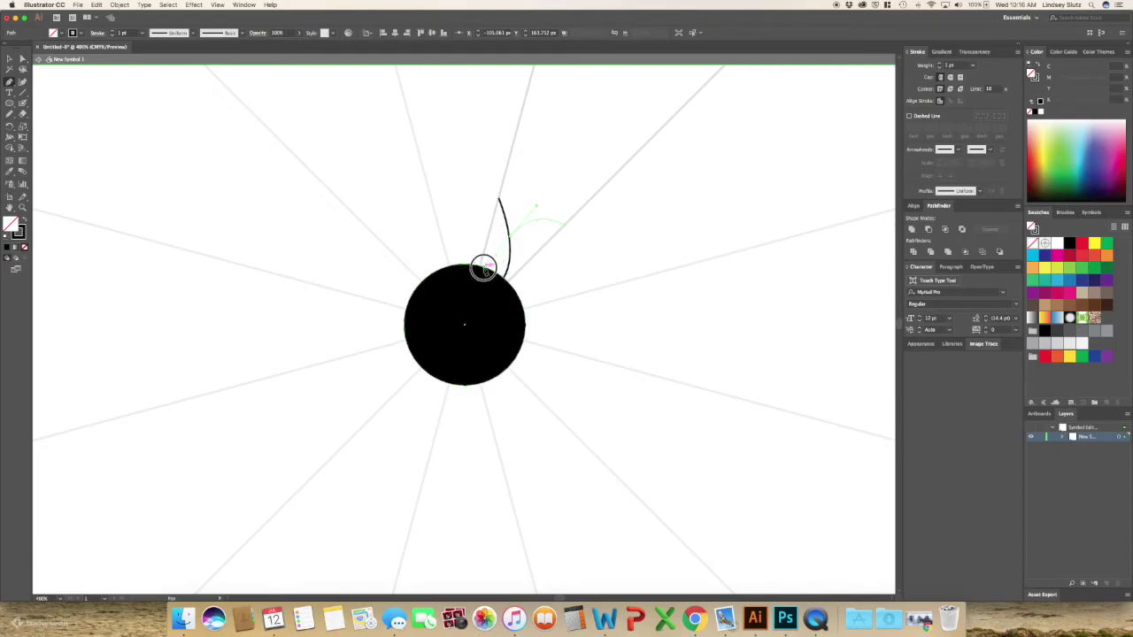
Start a small arc branching right from the curve.
click(485, 267)
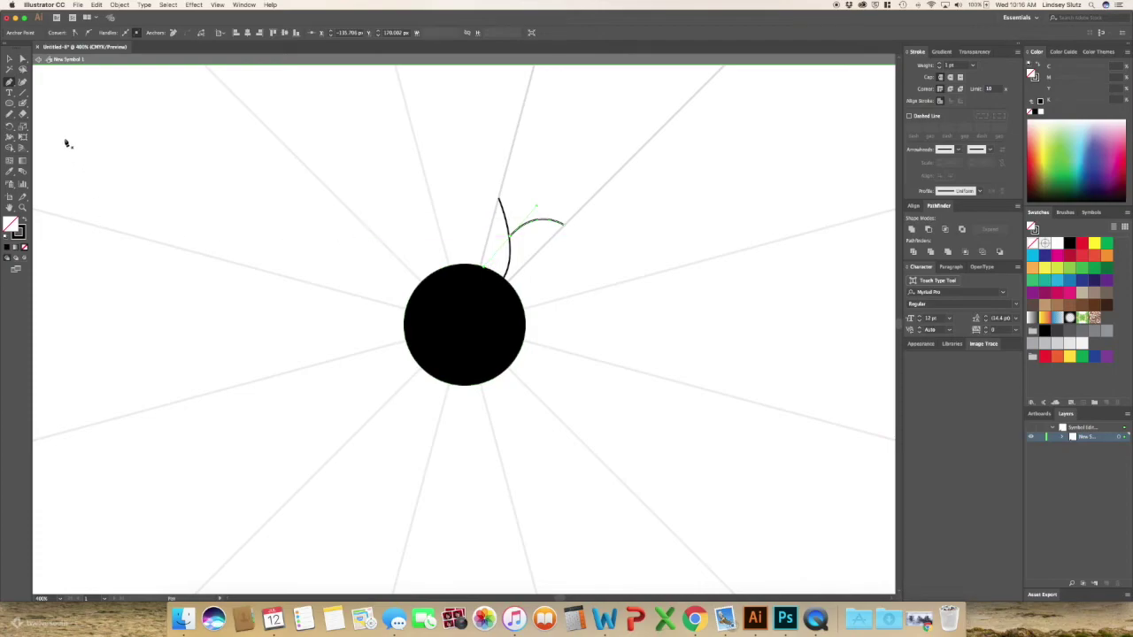
click(23, 103)
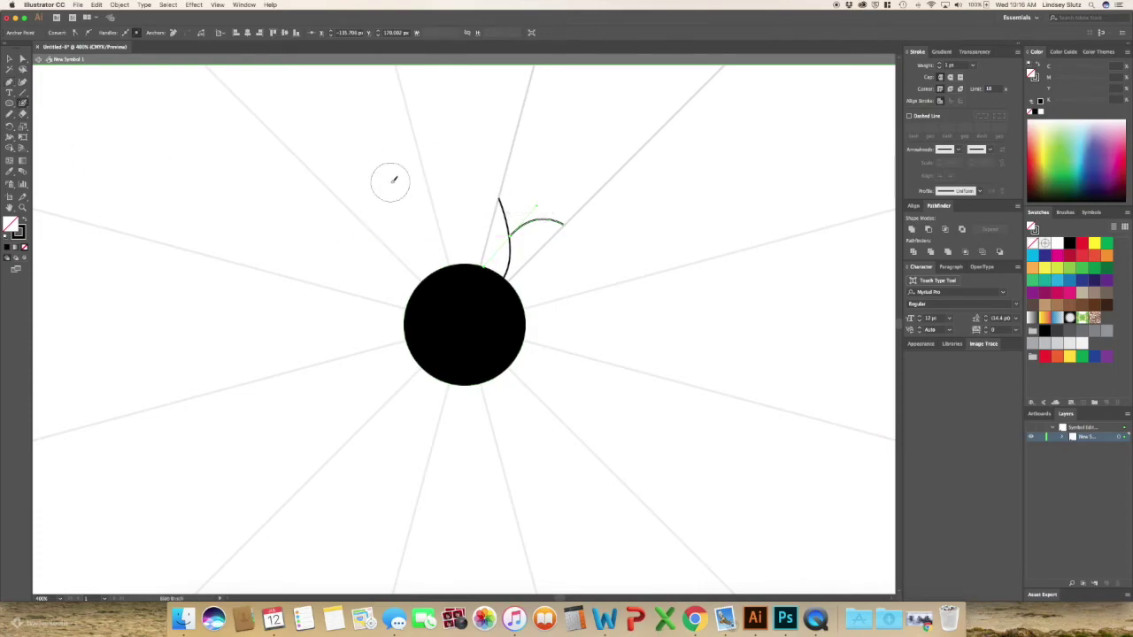
key(l)
Draw two small 8 px black dots, one under the hooked arc and one beside the stem.
drag(534, 232, 547, 243)
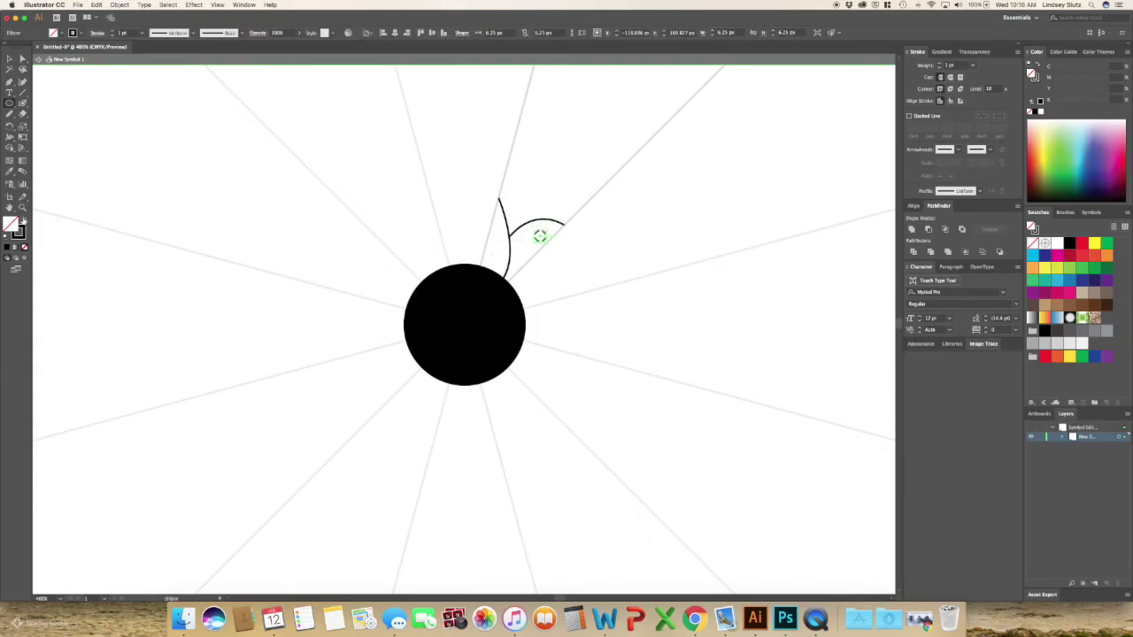
key(shift+x)
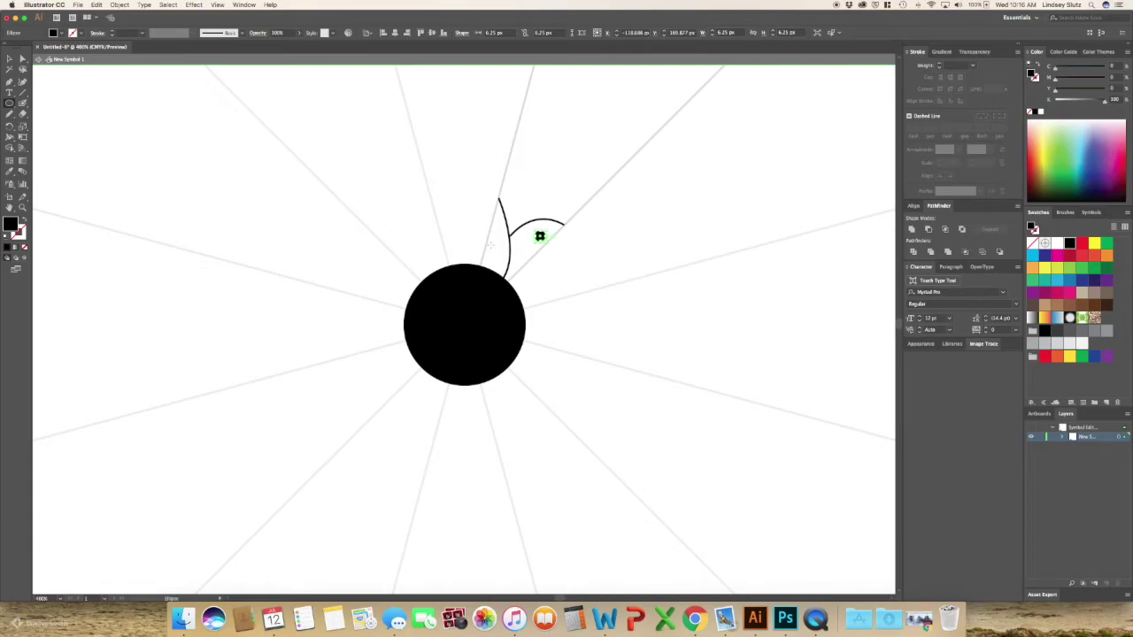
mouse_move(495, 249)
mouse_down()
mouse_move(506, 259)
mouse_move(496, 253)
mouse_up()
key(v)
scroll(552, 258, up, 3)
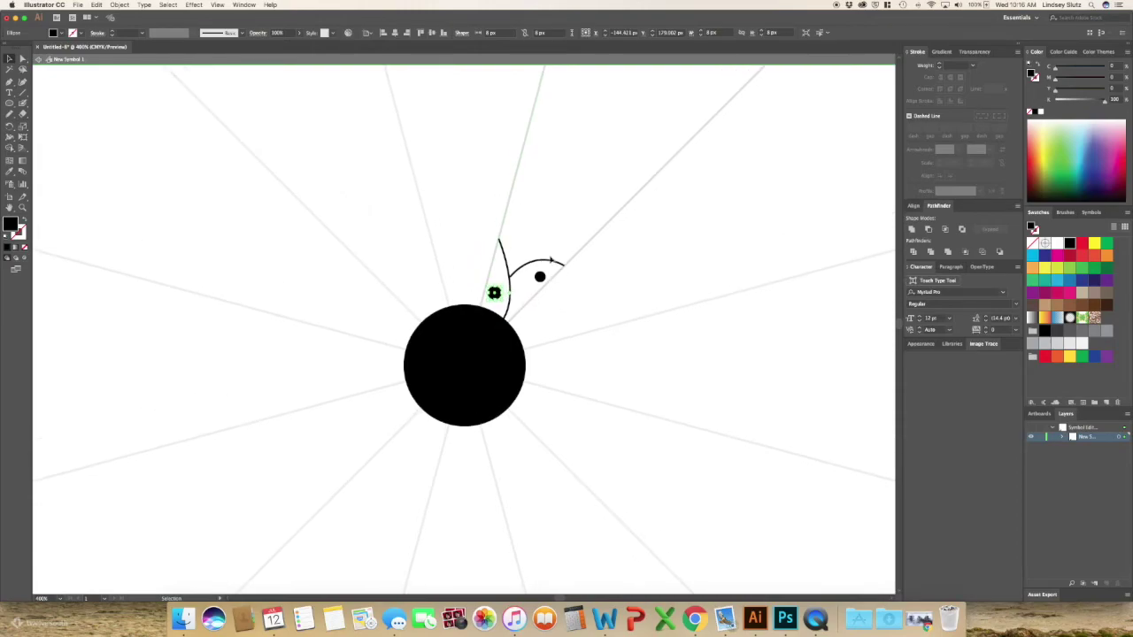
scroll(550, 261, up, 4)
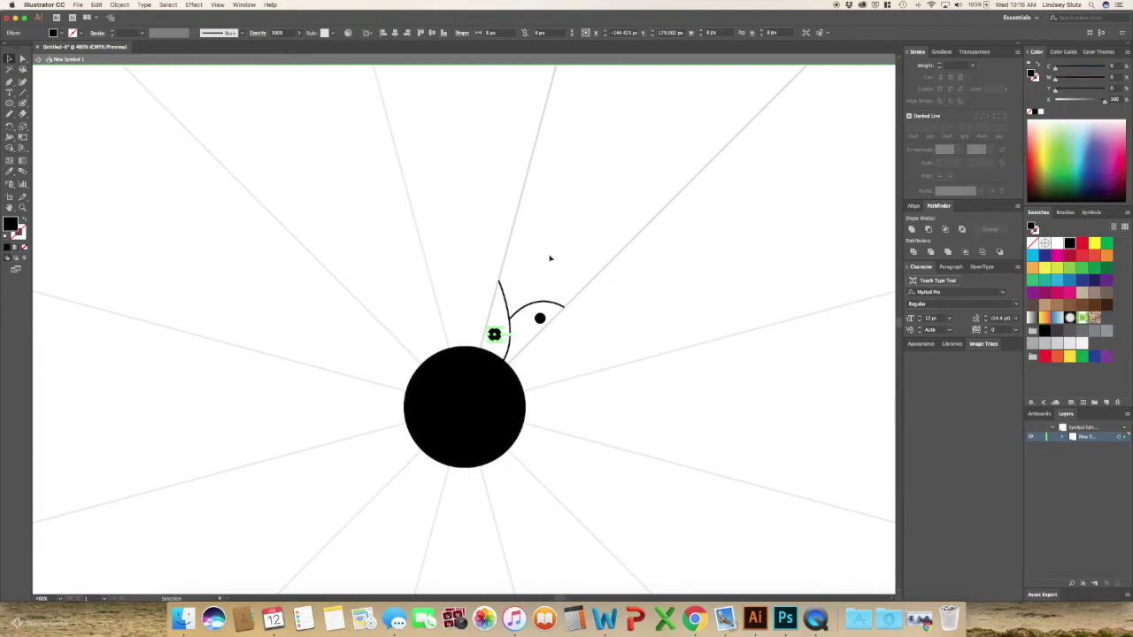
Draw a thin black outer arc between two rays and start an inner arc beneath it.
key(p)
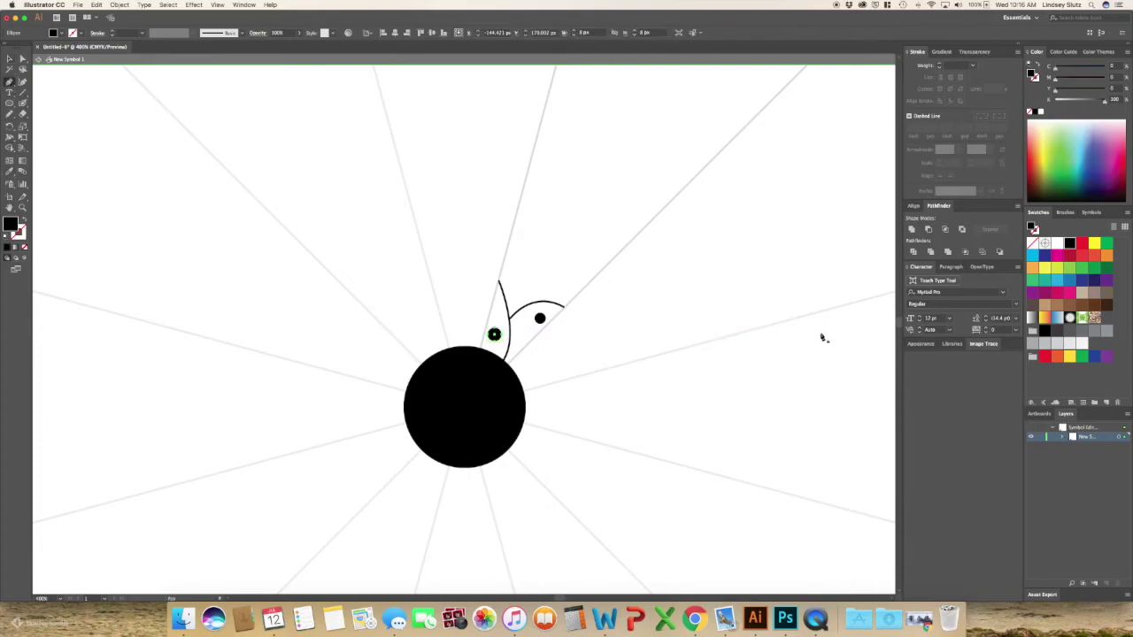
super+click(519, 210)
drag(611, 256, 646, 316)
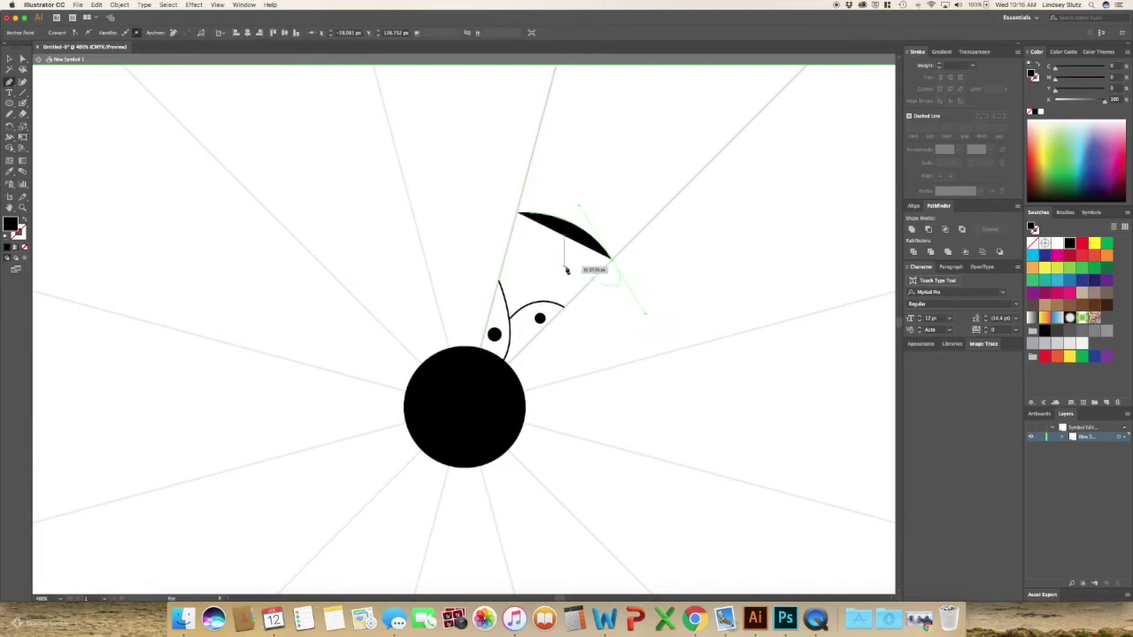
click(25, 220)
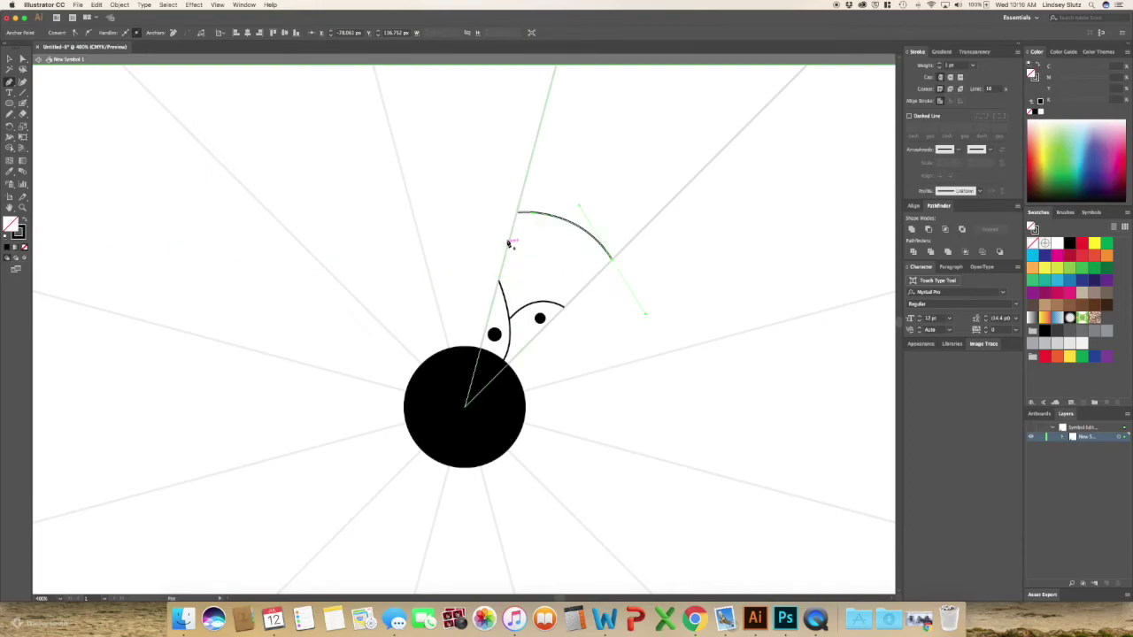
key(Escape)
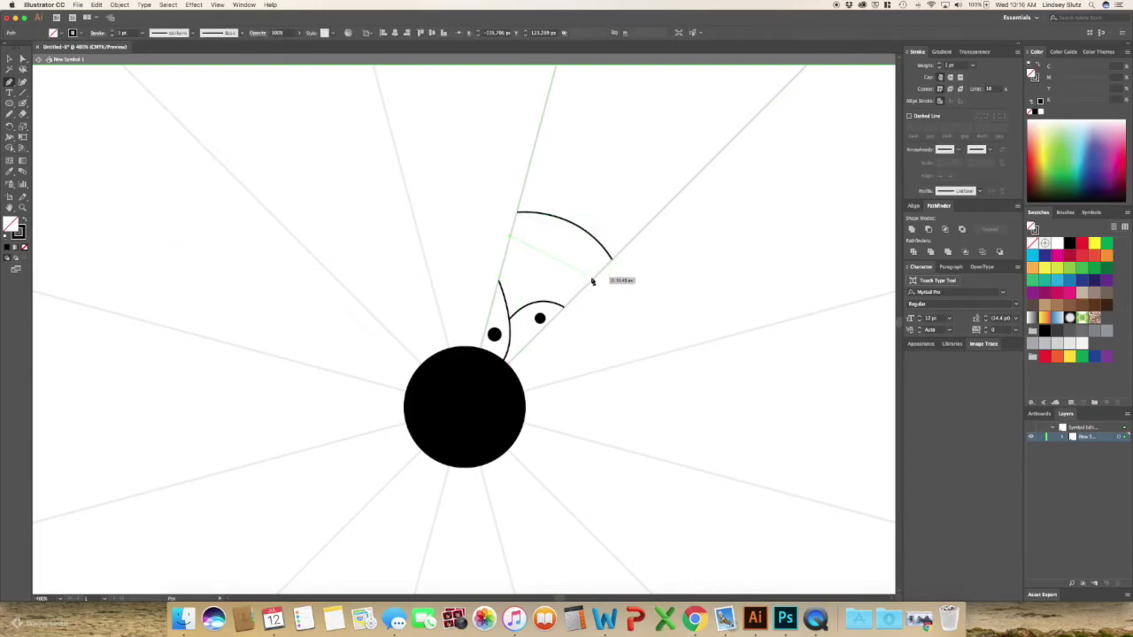
click(615, 334)
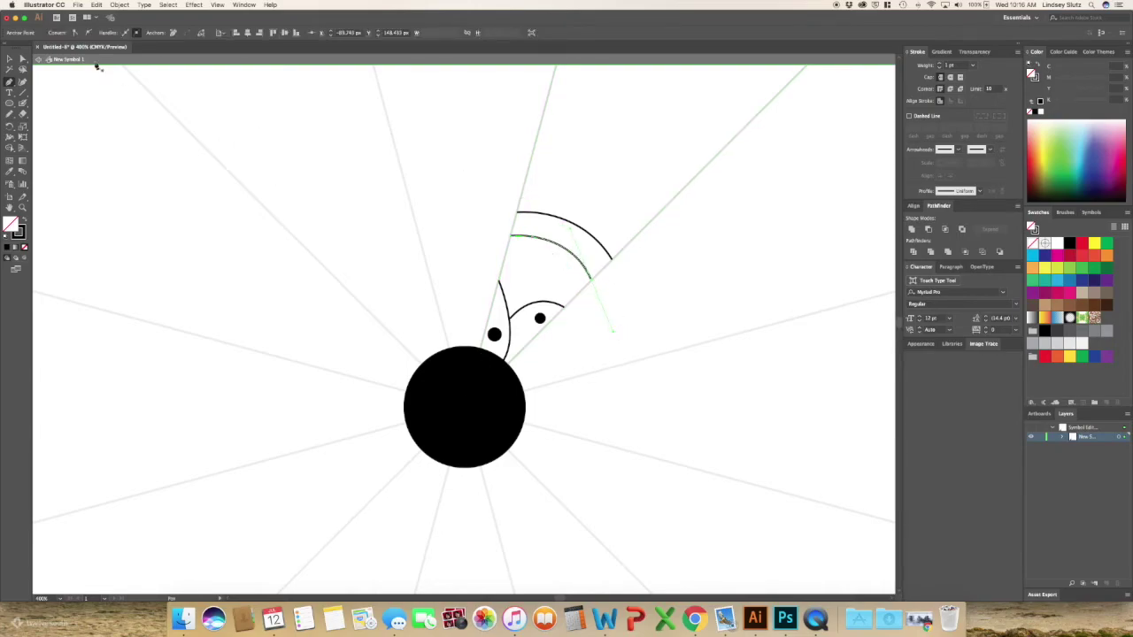
click(23, 91)
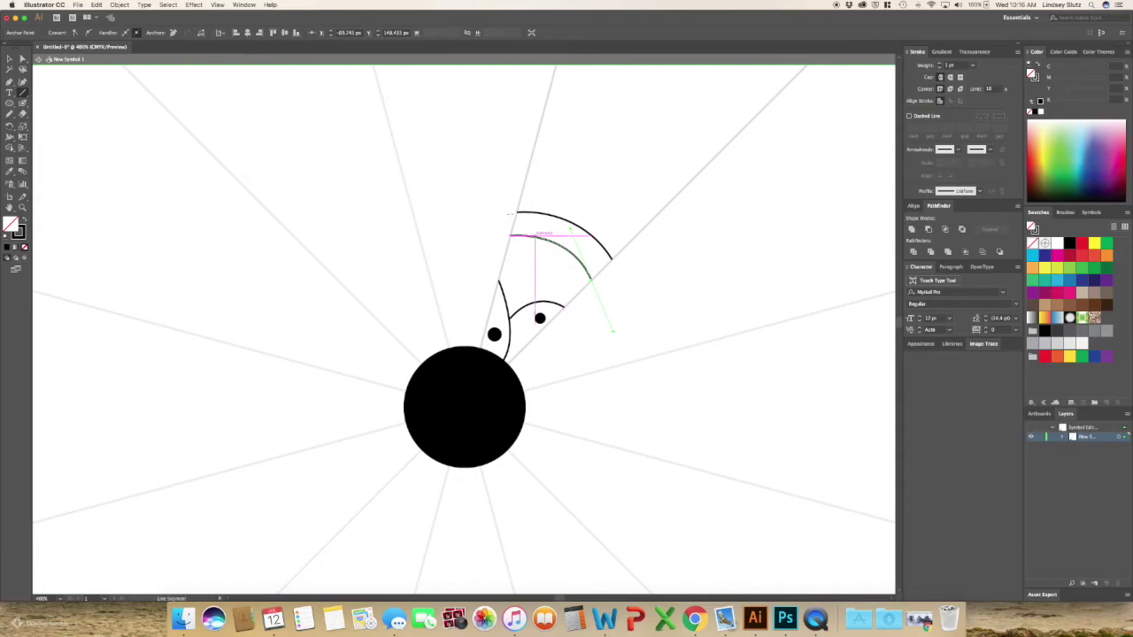
Add slanted hatch lines between the two arcs and adjust the outer arc's left anchor.
mouse_move(519, 212)
mouse_down()
mouse_move(611, 212)
mouse_move(521, 213)
mouse_move(519, 232)
mouse_move(547, 238)
mouse_up()
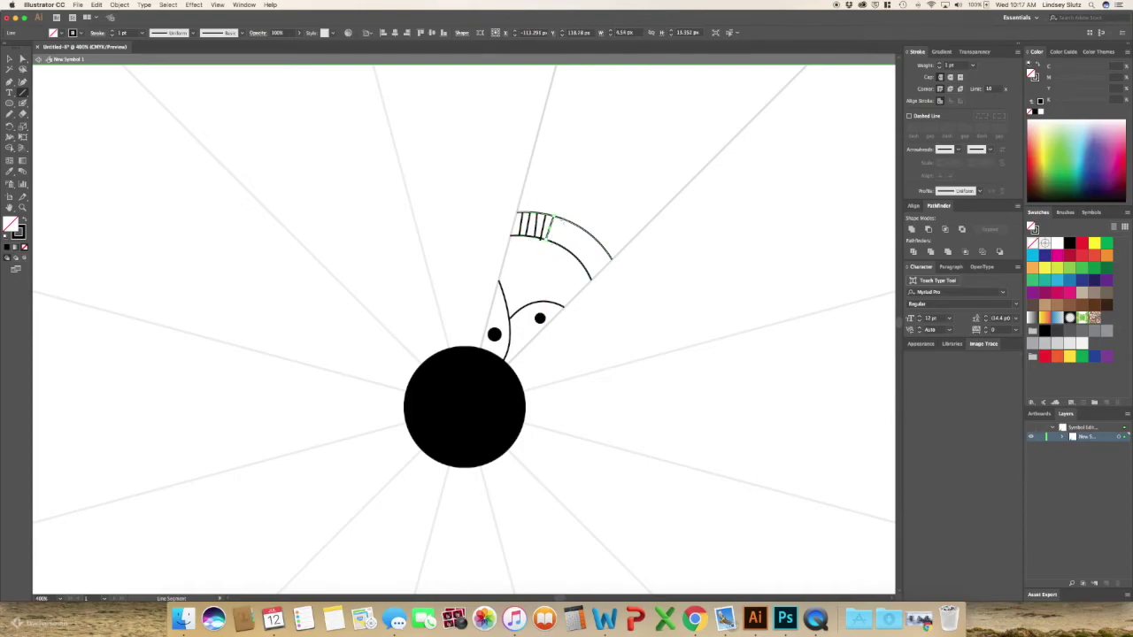
mouse_move(561, 216)
mouse_down()
mouse_move(554, 239)
mouse_move(584, 241)
mouse_move(571, 256)
mouse_move(596, 244)
mouse_move(587, 268)
mouse_up()
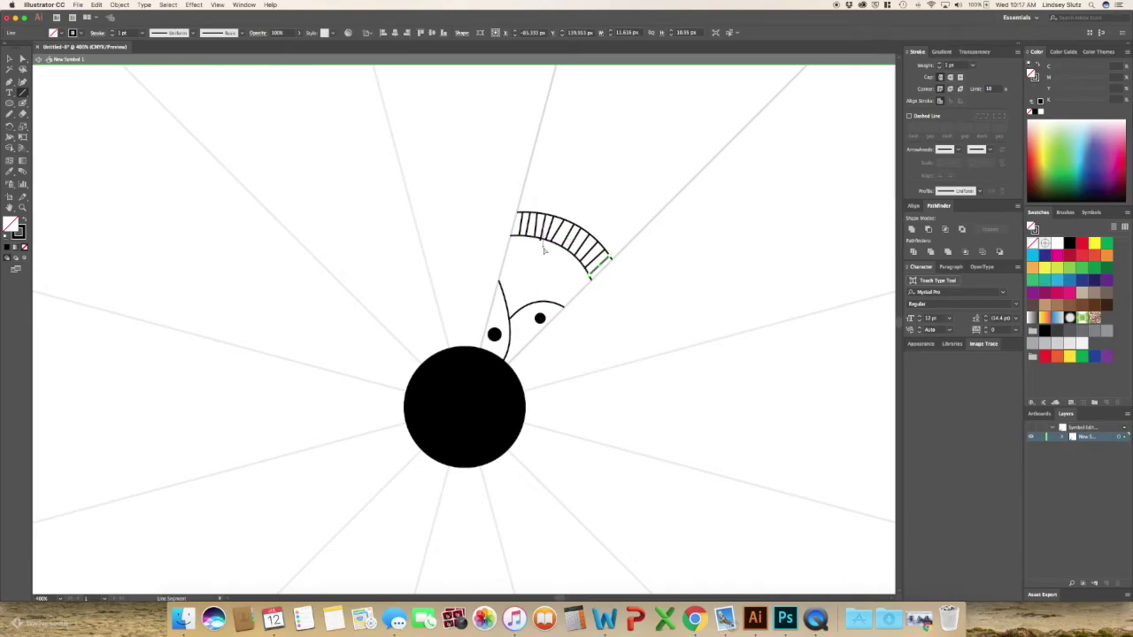
key(a)
click(543, 246)
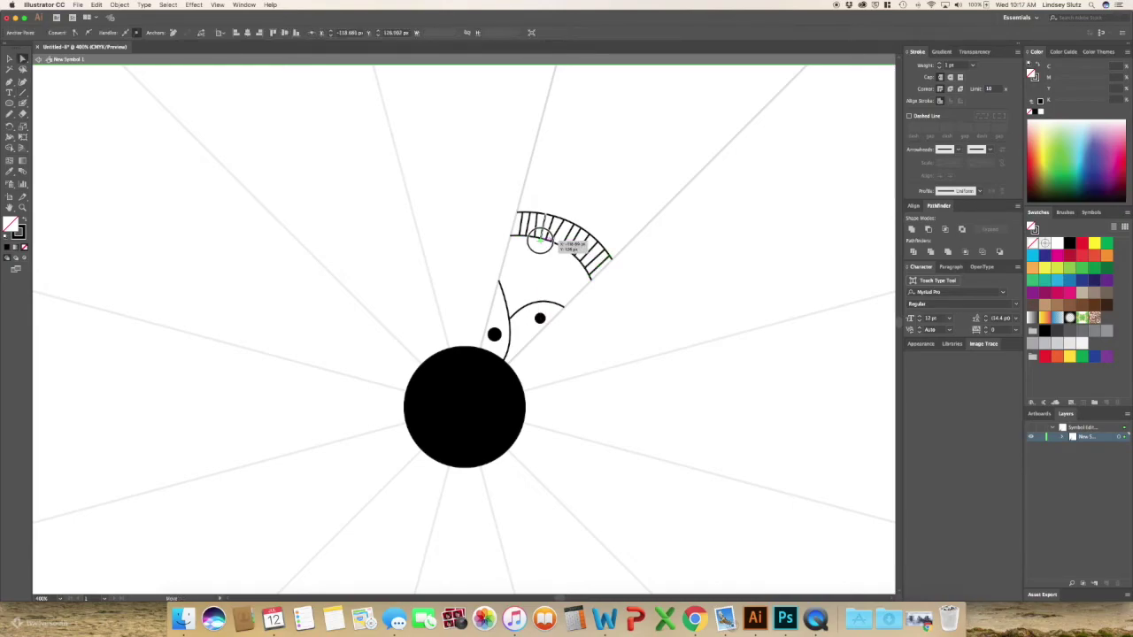
drag(542, 238, 541, 239)
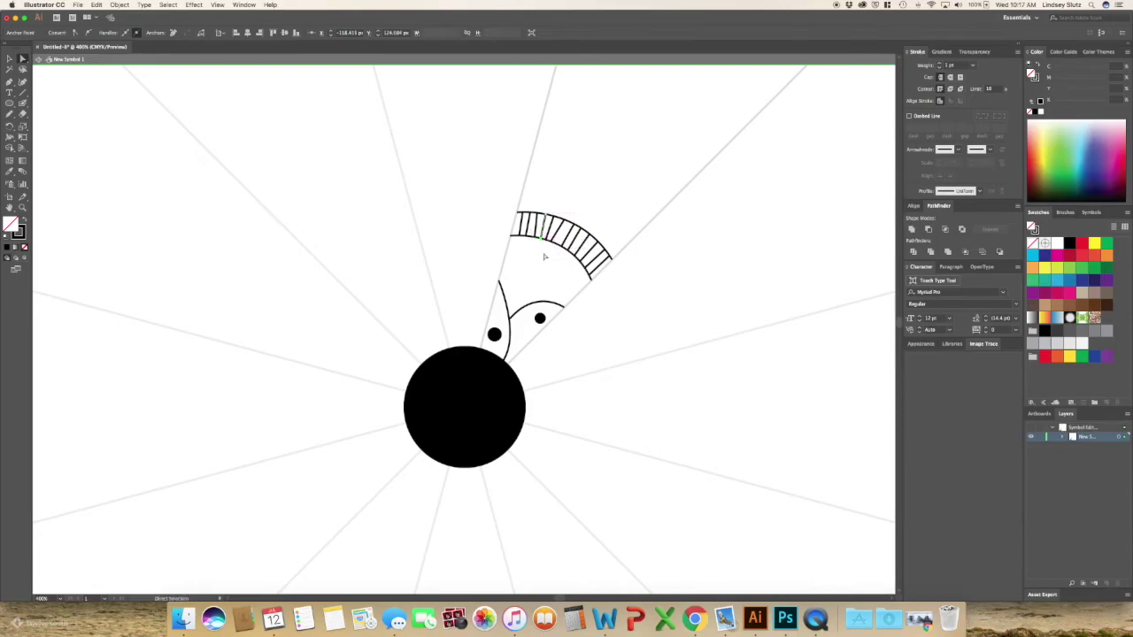
click(543, 253)
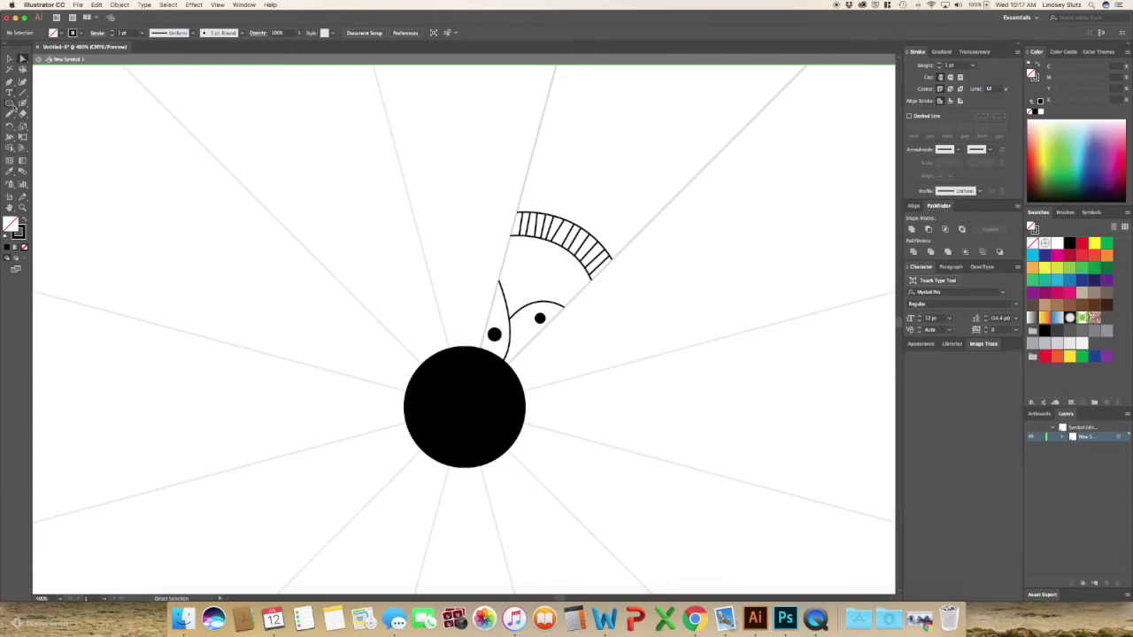
key(l)
Draw a small solid black circle with no outline, nudged into place just below the hatched arc.
mouse_move(523, 246)
mouse_down()
mouse_move(570, 301)
mouse_move(560, 288)
mouse_up()
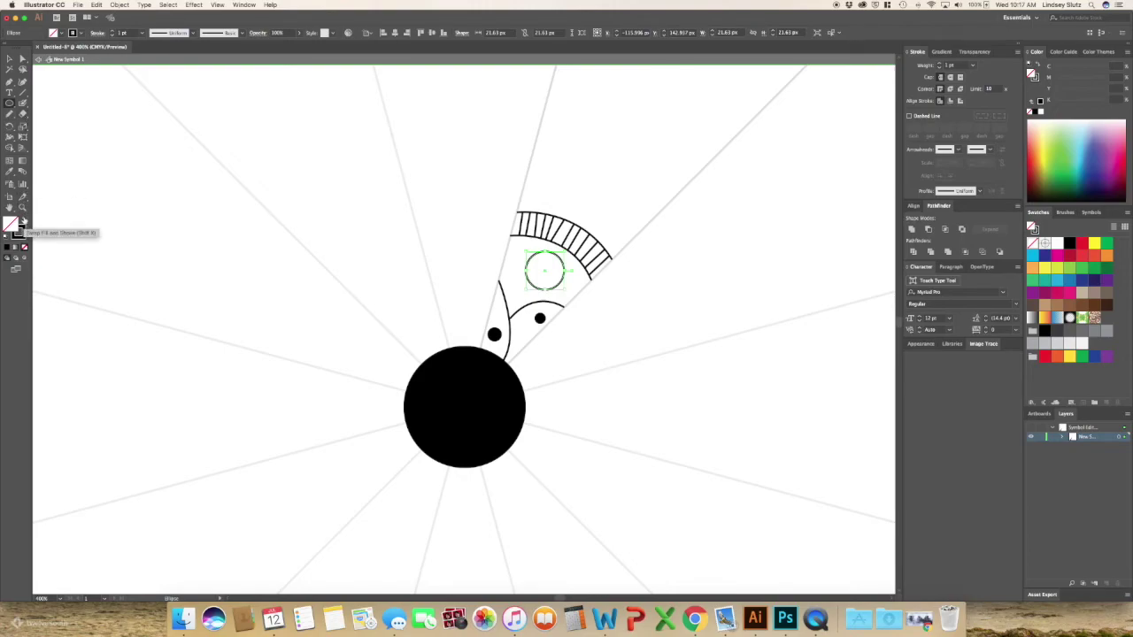
click(21, 222)
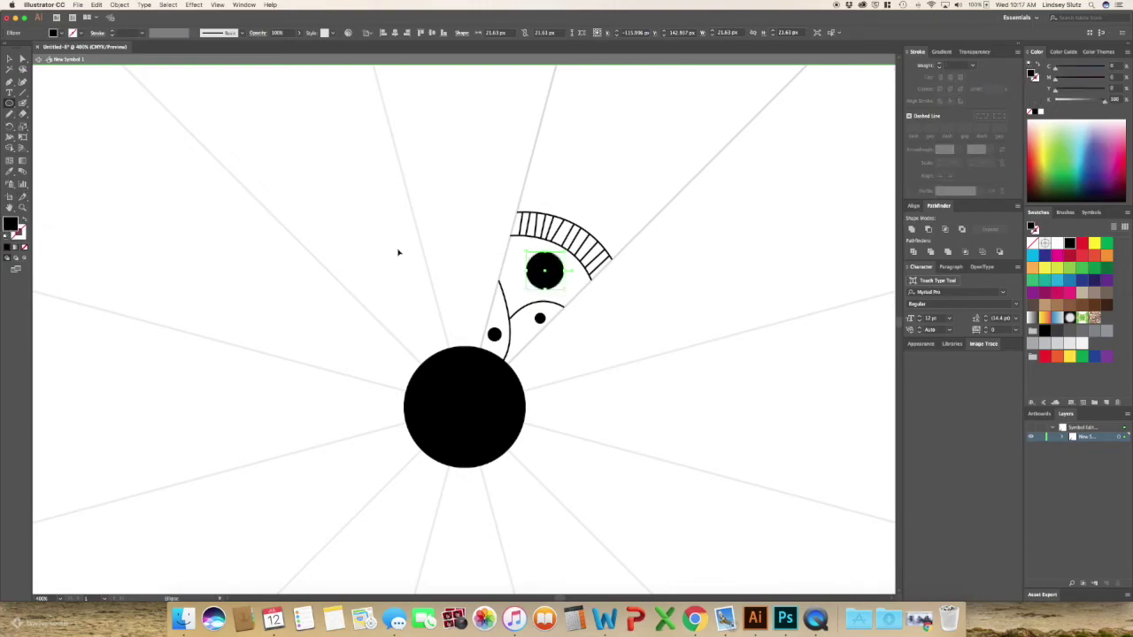
drag(544, 270, 537, 273)
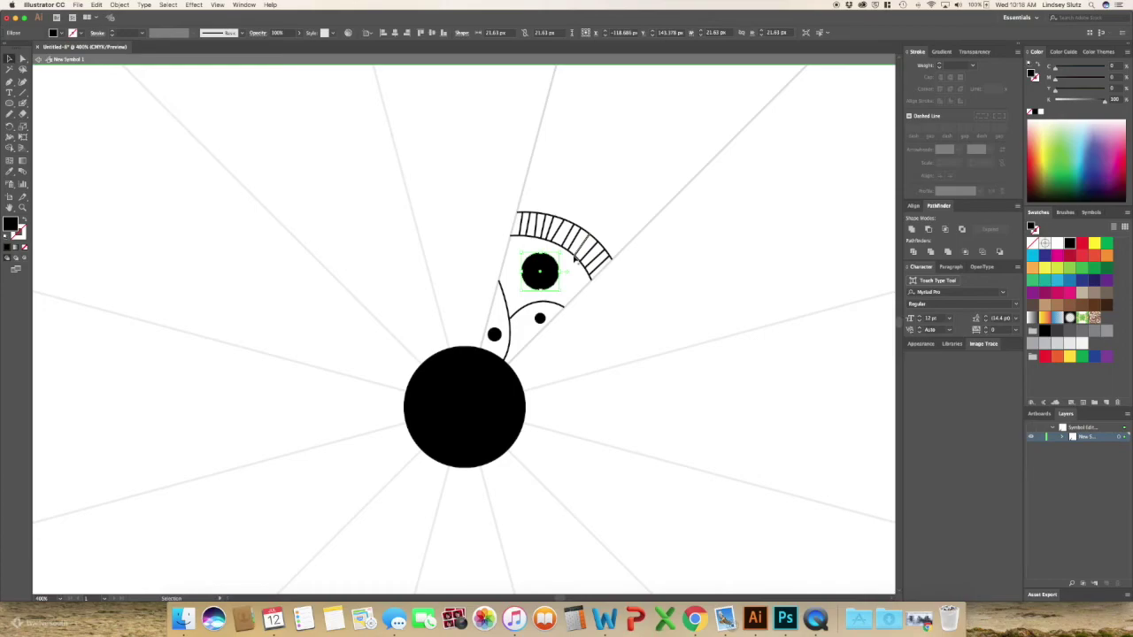
Exit symbol editing and zoom in to view the dots and hatched band repeated in all twelve wedges.
key(super+0)
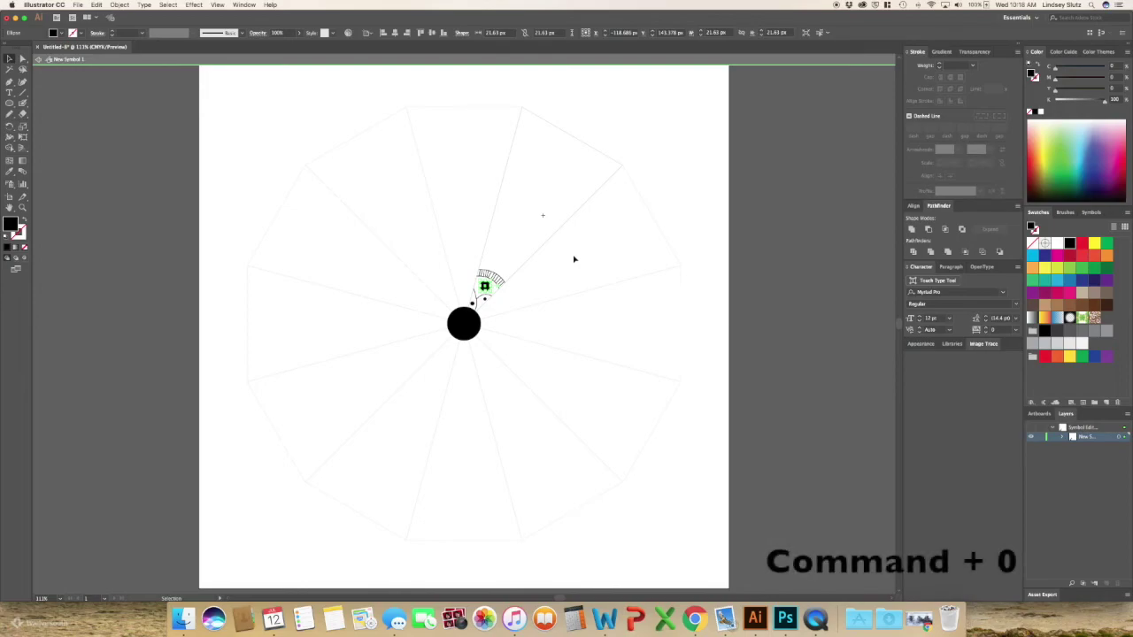
double_click(683, 192)
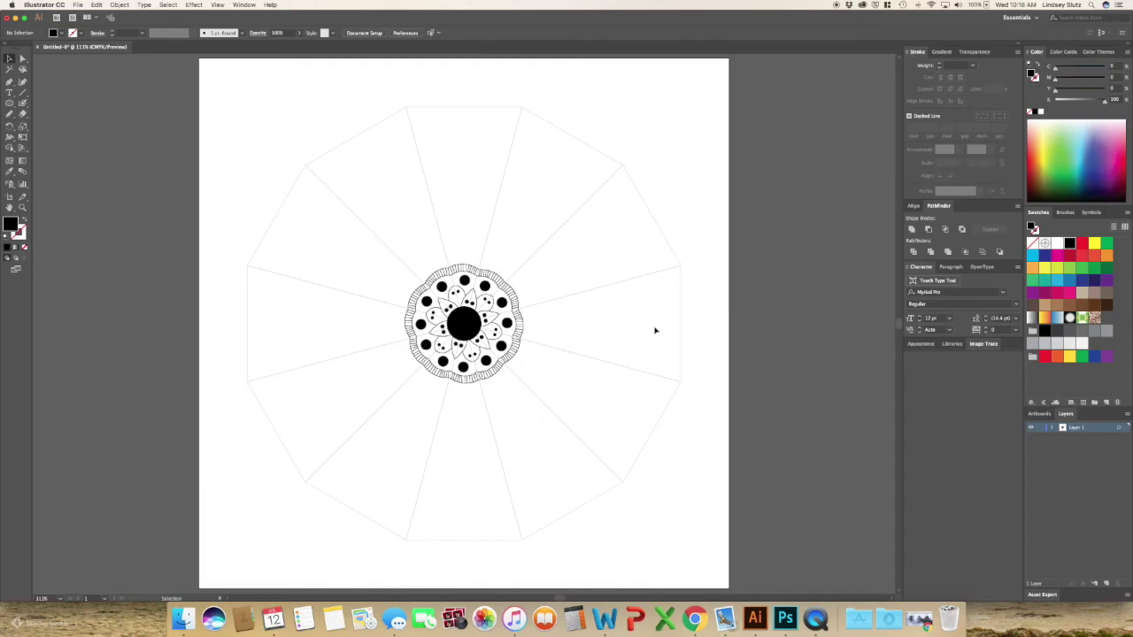
key(super+equal)
key(super+equal)
key(super+equal)
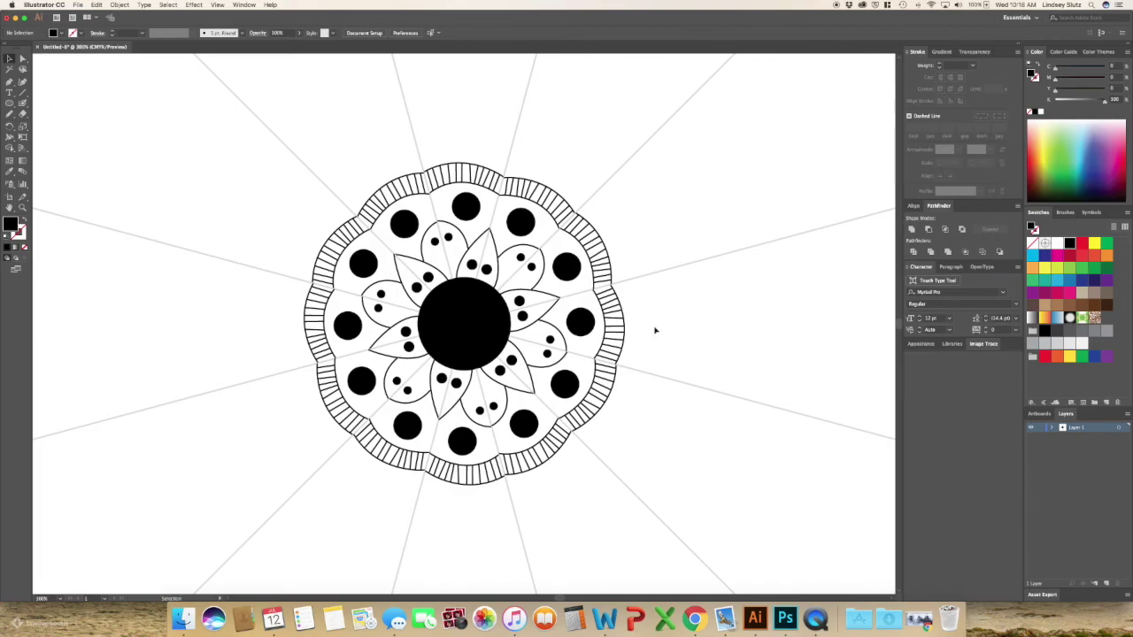
scroll(773, 234, up, 10)
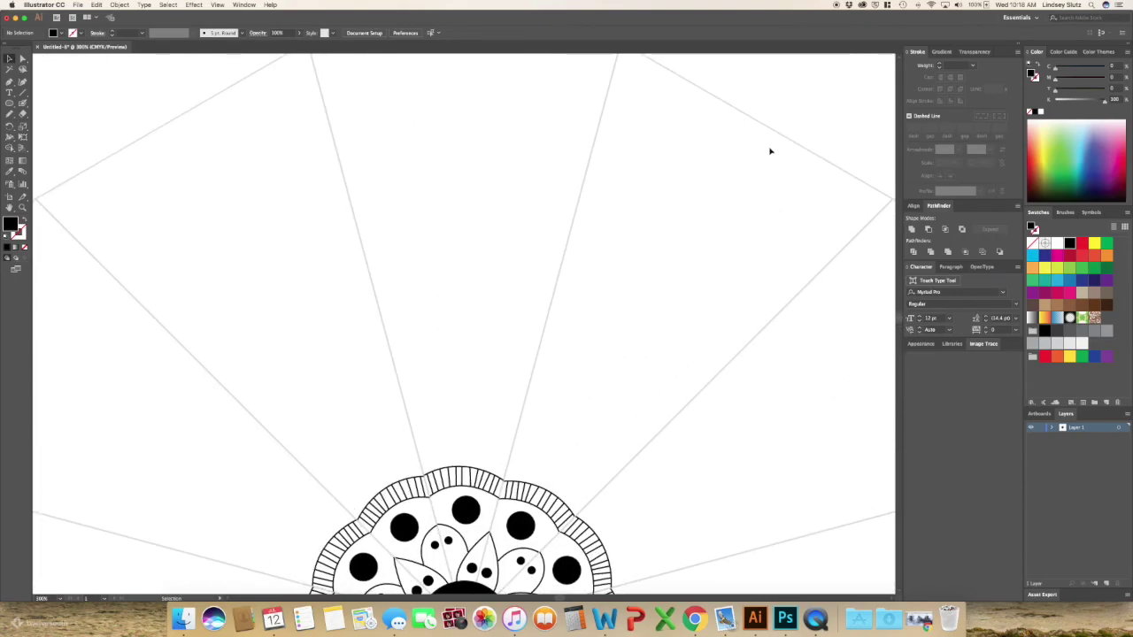
Open the mandala symbol for editing and pick the Blob Brush with a solid black fill.
double_click(771, 131)
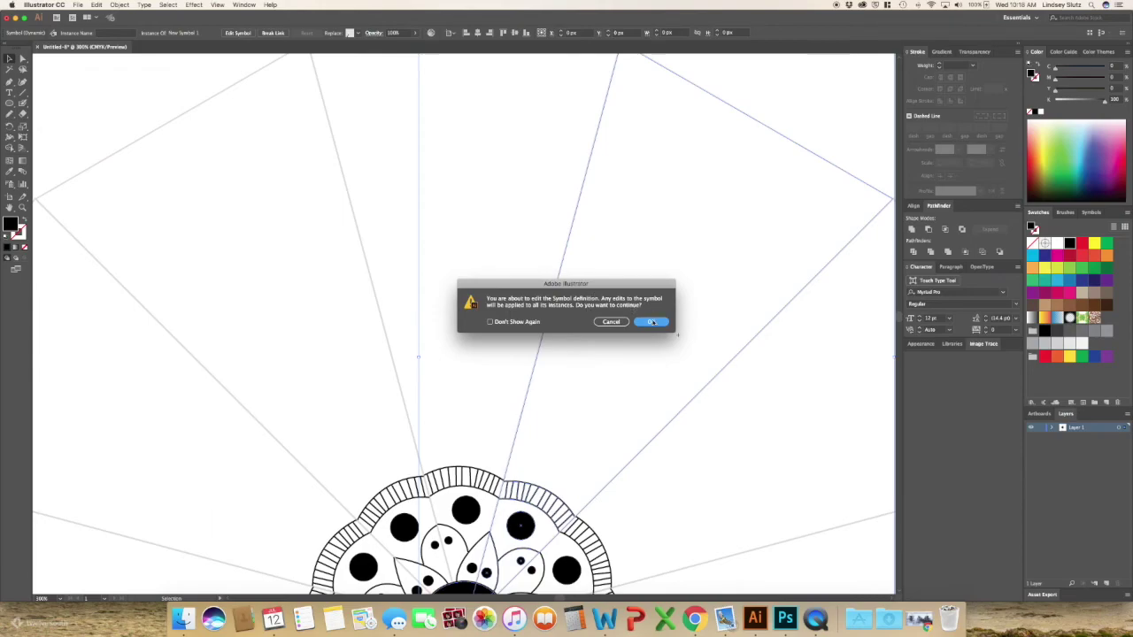
click(651, 322)
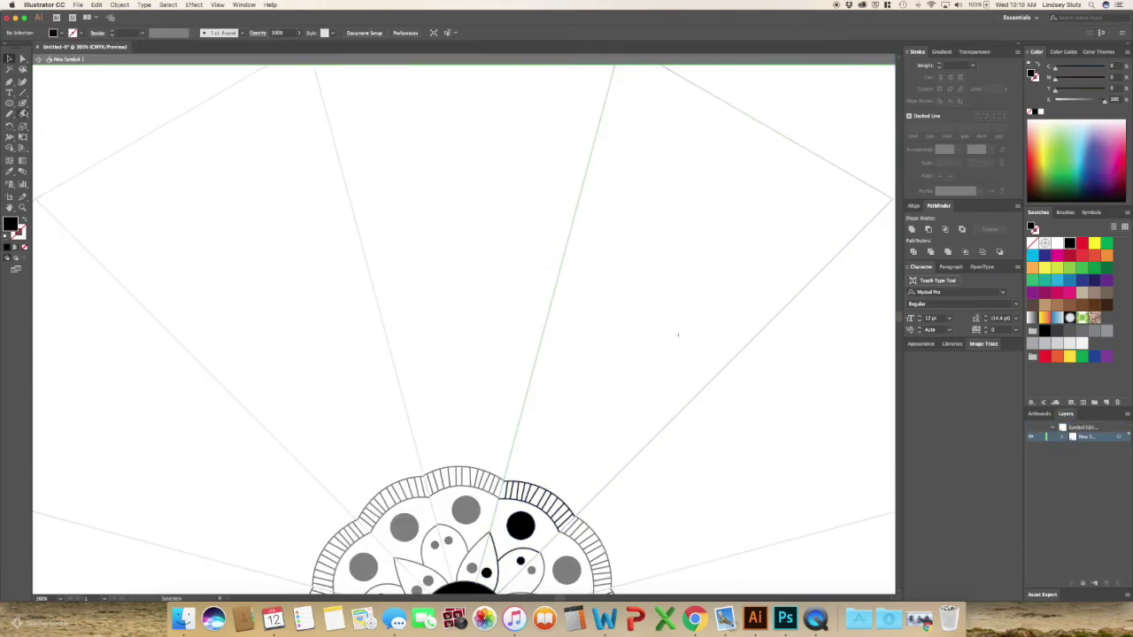
click(23, 103)
scroll(566, 426, down, 2)
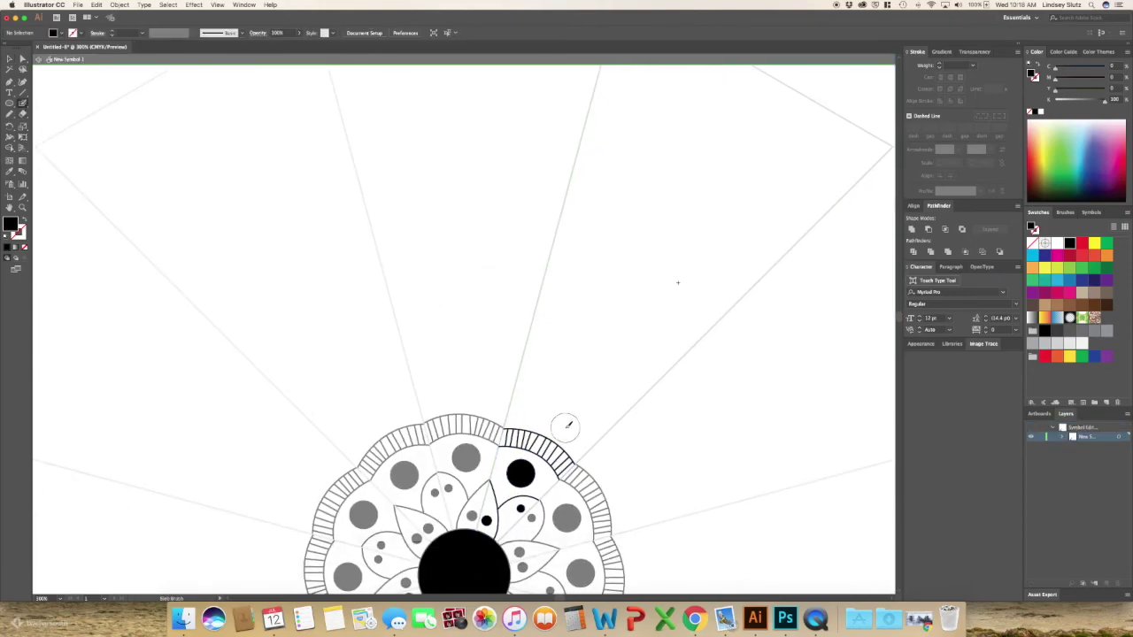
key(period)
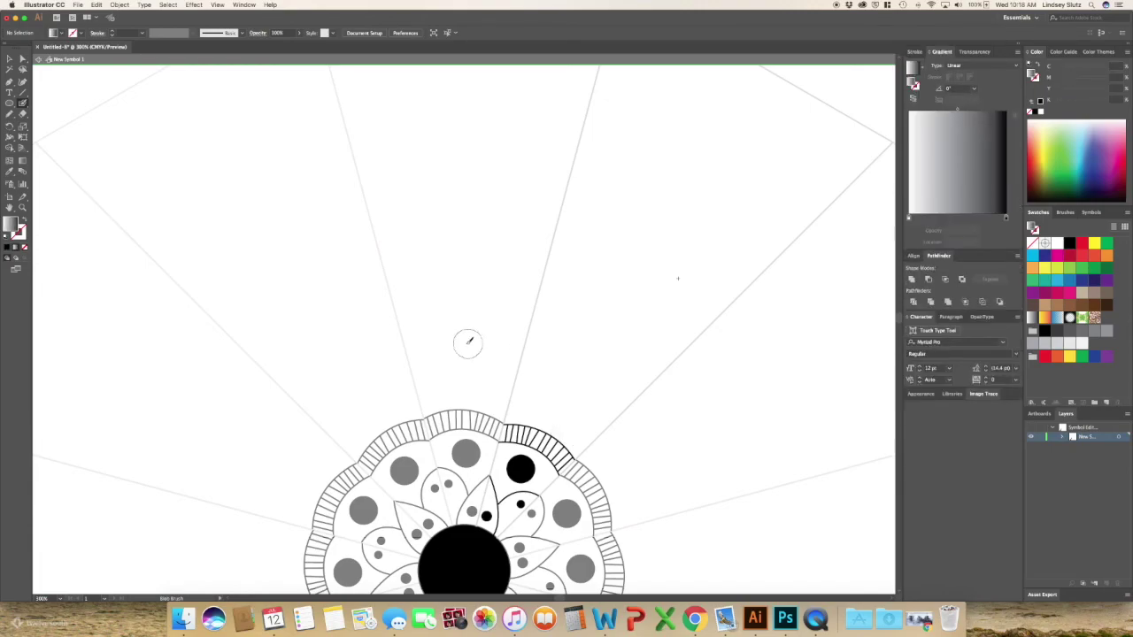
key(comma)
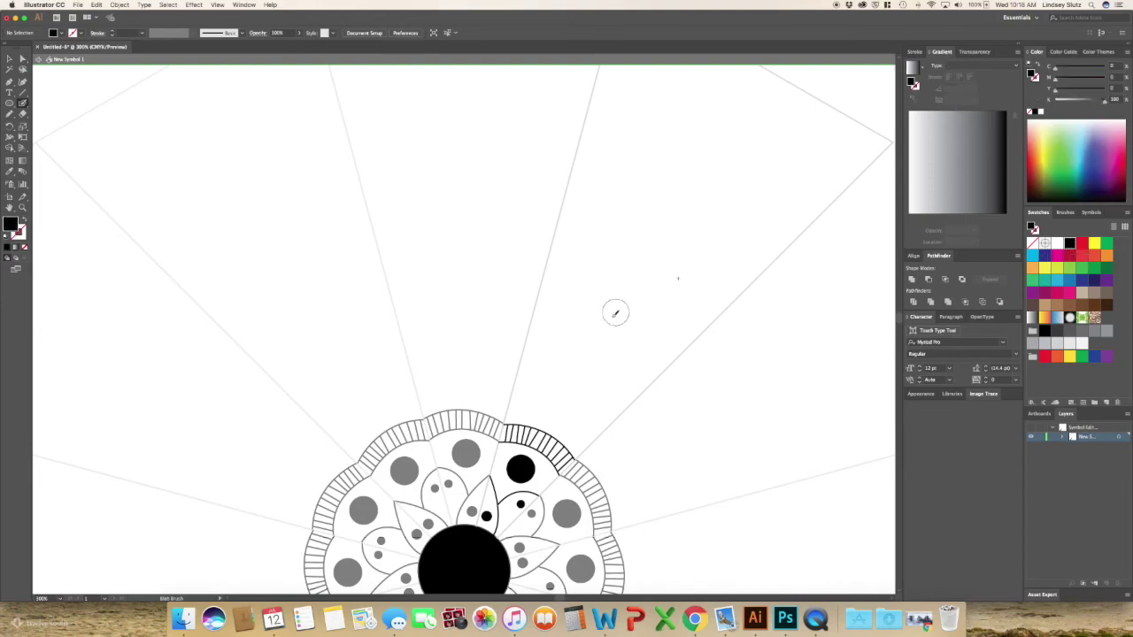
Paint the hooked stem, the leaf's upper and lower edges, and ladder rungs between them.
mouse_move(535, 295)
mouse_down()
mouse_move(573, 348)
mouse_move(576, 455)
mouse_up()
mouse_move(576, 377)
mouse_down()
mouse_move(601, 350)
mouse_move(686, 352)
mouse_up()
drag(581, 388, 652, 379)
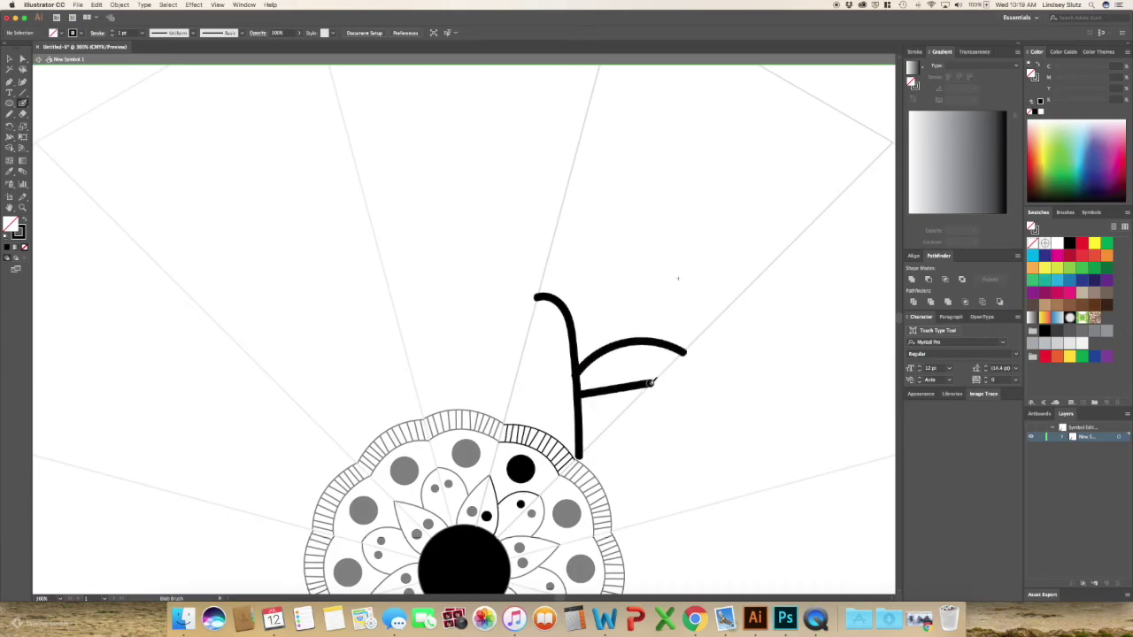
key(super+z)
drag(582, 386, 673, 366)
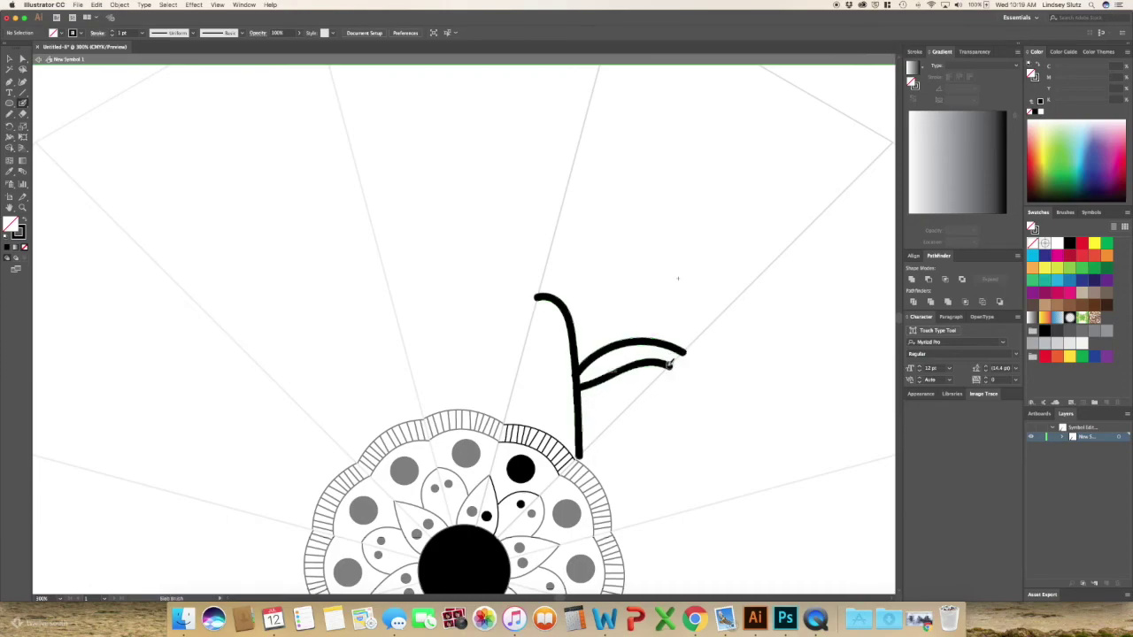
drag(606, 343, 602, 369)
mouse_move(624, 341)
mouse_down()
mouse_move(619, 365)
mouse_move(671, 364)
mouse_up()
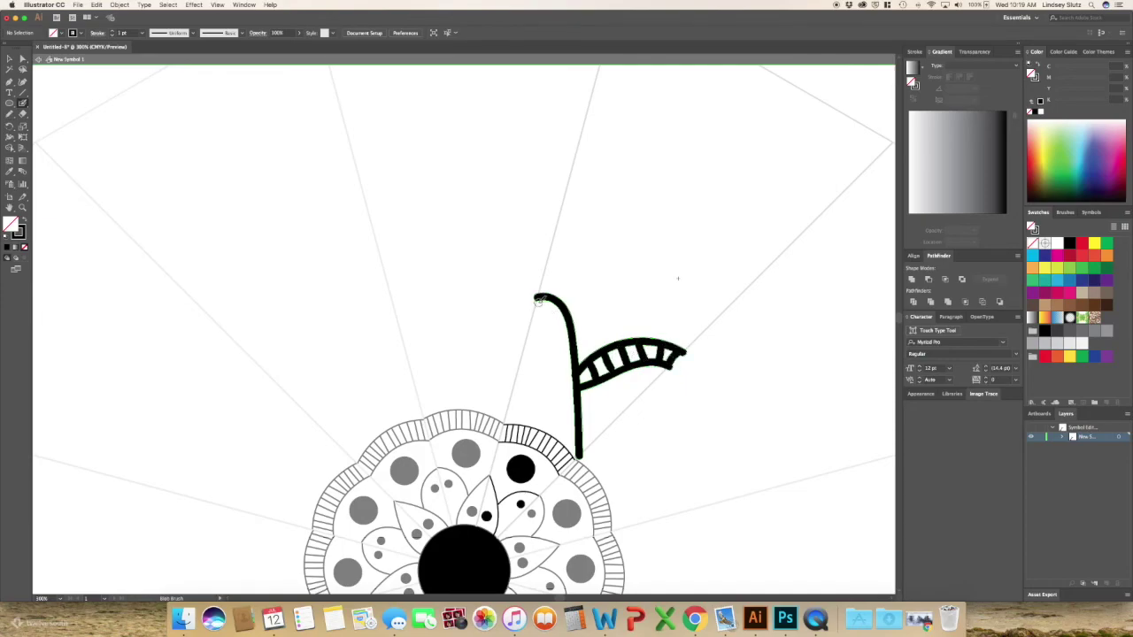
Add a row of small dots from the stem's top hook down its left side.
click(541, 309)
click(549, 316)
click(555, 327)
click(559, 341)
click(560, 356)
click(562, 372)
click(564, 390)
click(565, 409)
click(568, 426)
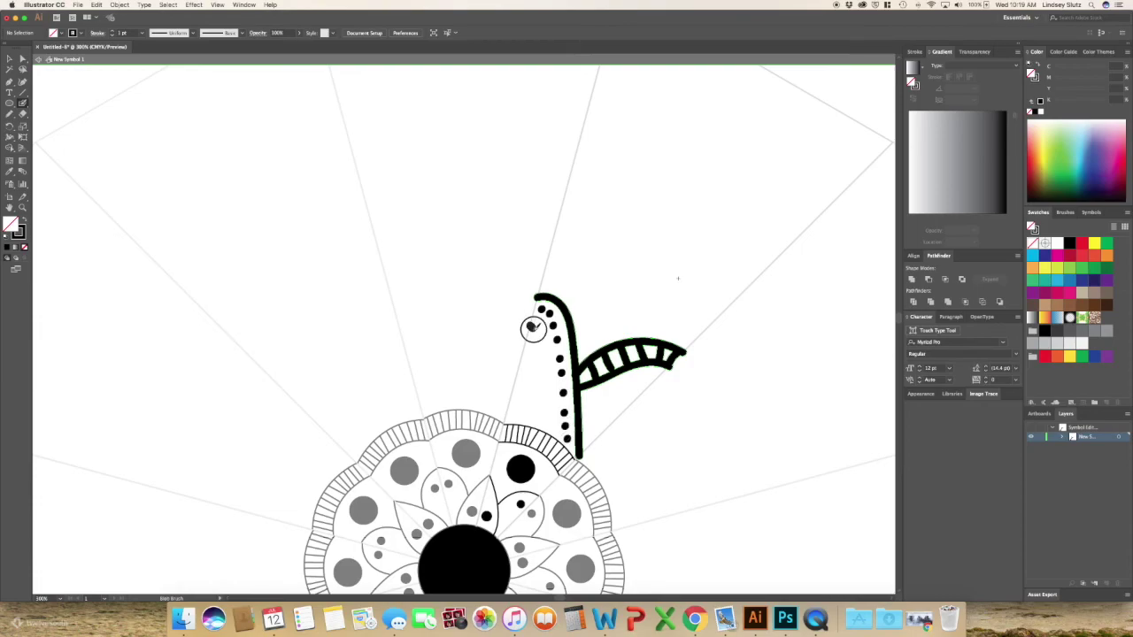
Paint a curved line left of the stem, two large side dots, and a filled cap from stem top to leaf.
drag(530, 325, 547, 428)
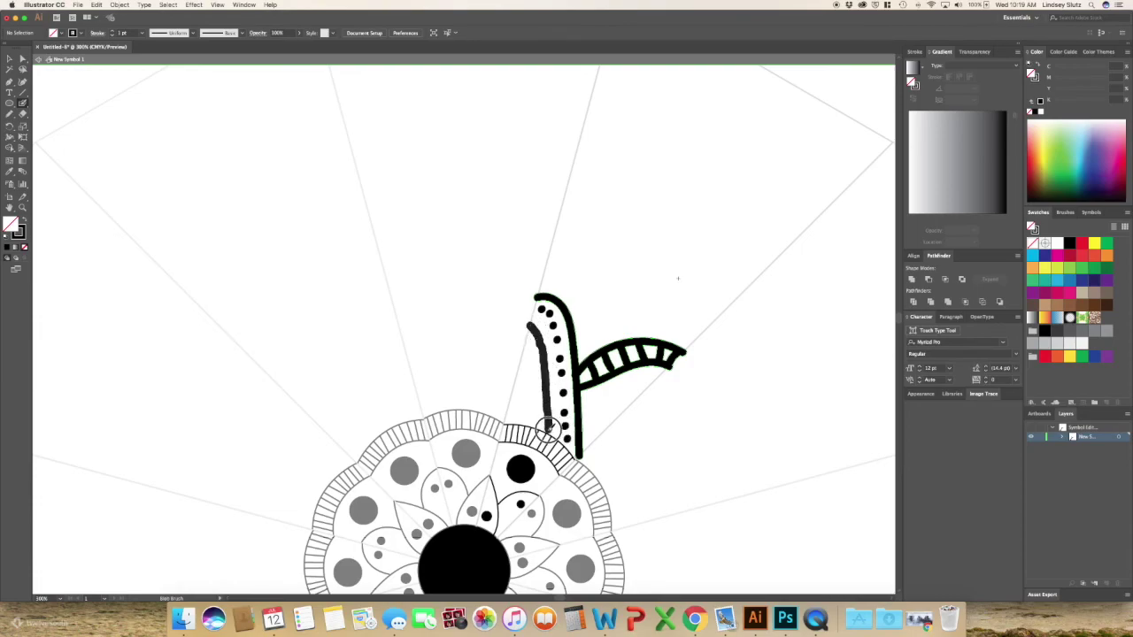
click(512, 388)
click(622, 411)
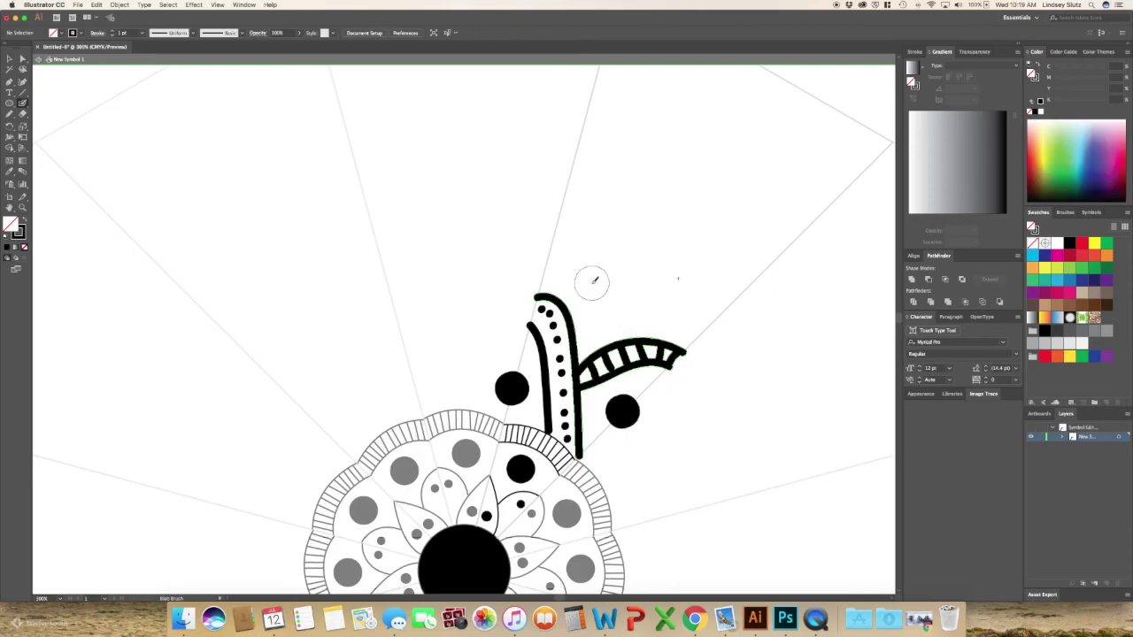
mouse_move(559, 290)
mouse_down()
mouse_move(588, 290)
mouse_move(624, 343)
mouse_up()
mouse_move(575, 304)
mouse_down()
mouse_move(615, 343)
mouse_move(609, 313)
mouse_move(562, 296)
mouse_move(600, 307)
mouse_move(582, 299)
mouse_move(582, 328)
mouse_up()
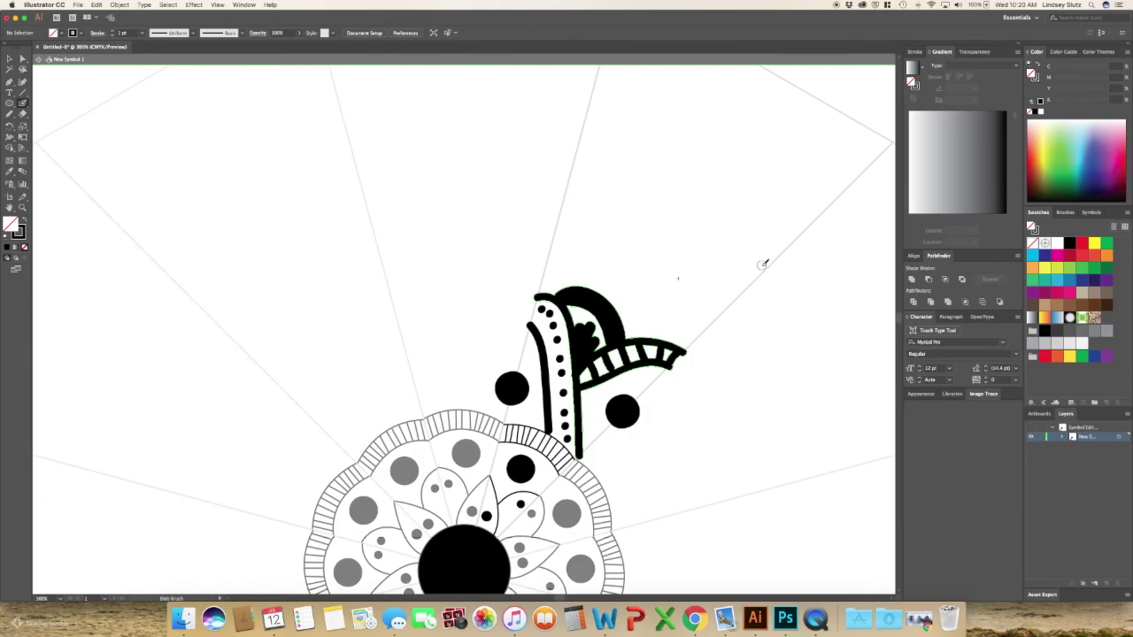
key(super+0)
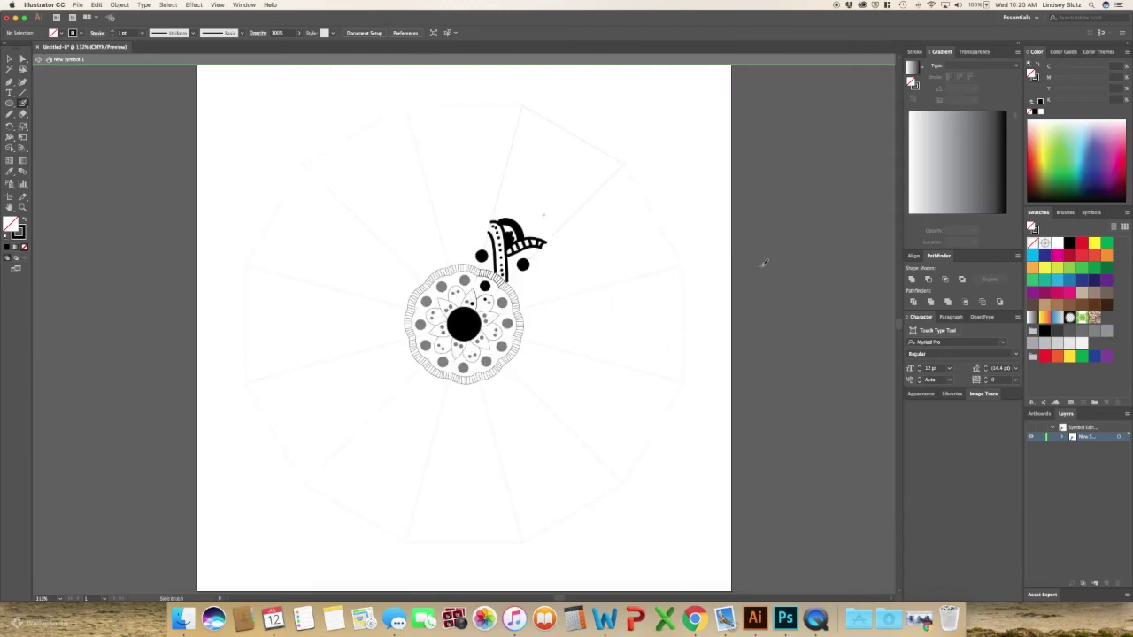
Leave symbol editing with the Selection tool to see the bold petals repeated around all twelve wedges.
key(v)
double_click(711, 212)
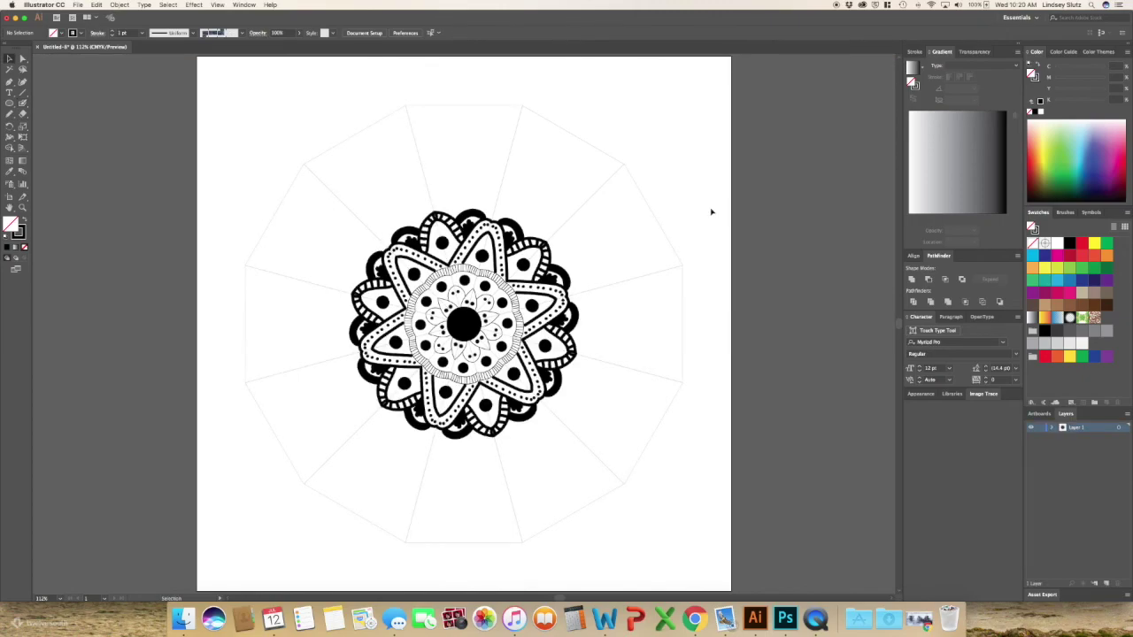